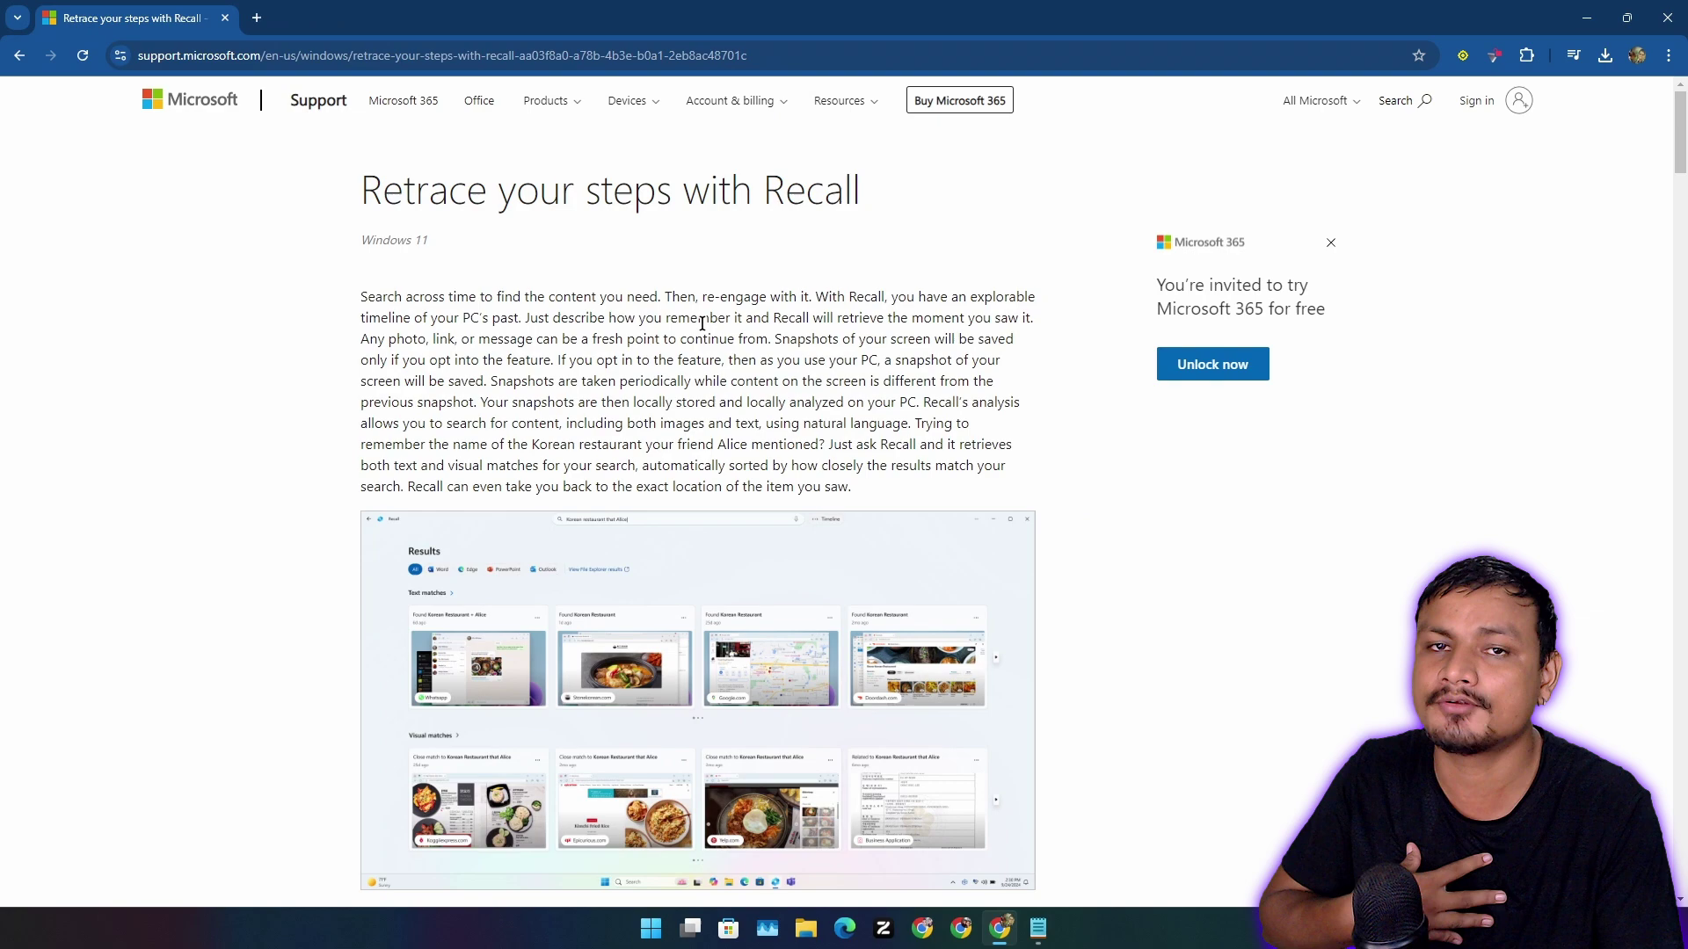
Step: Scroll the 'Retrace your steps with Recall' article down to its System requirements section
{"action": "scroll", "coordinate": [886, 459], "scroll_direction": "down", "scroll_amount": 5}
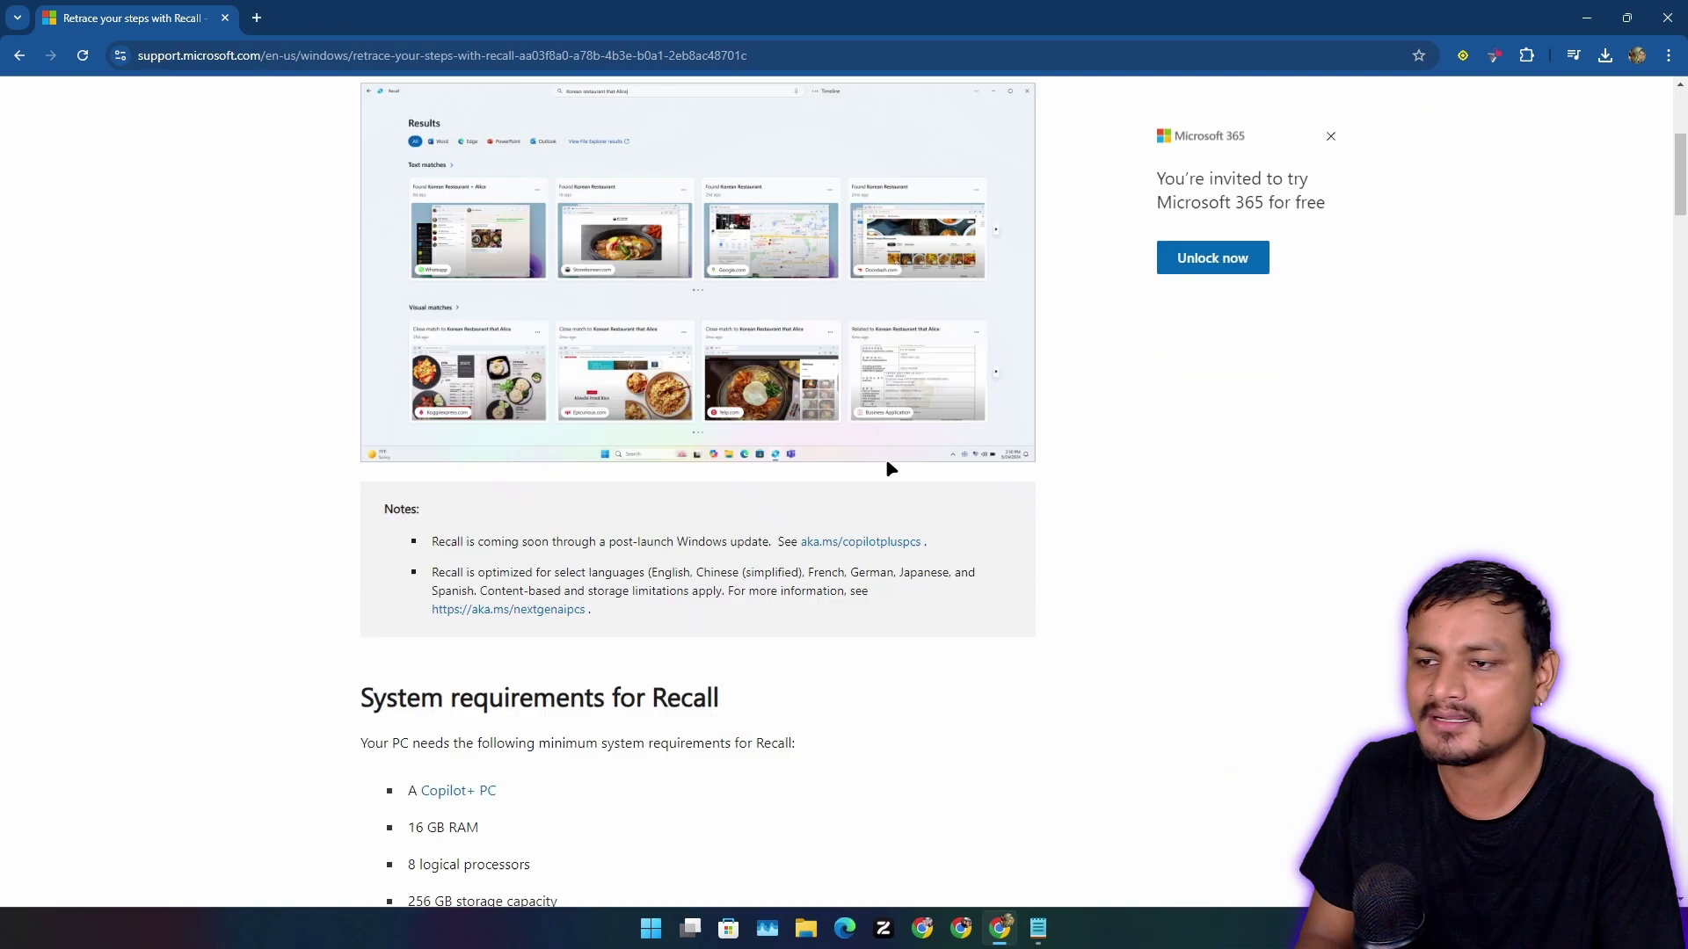
{"action": "scroll", "coordinate": [826, 450], "scroll_direction": "down", "scroll_amount": 5}
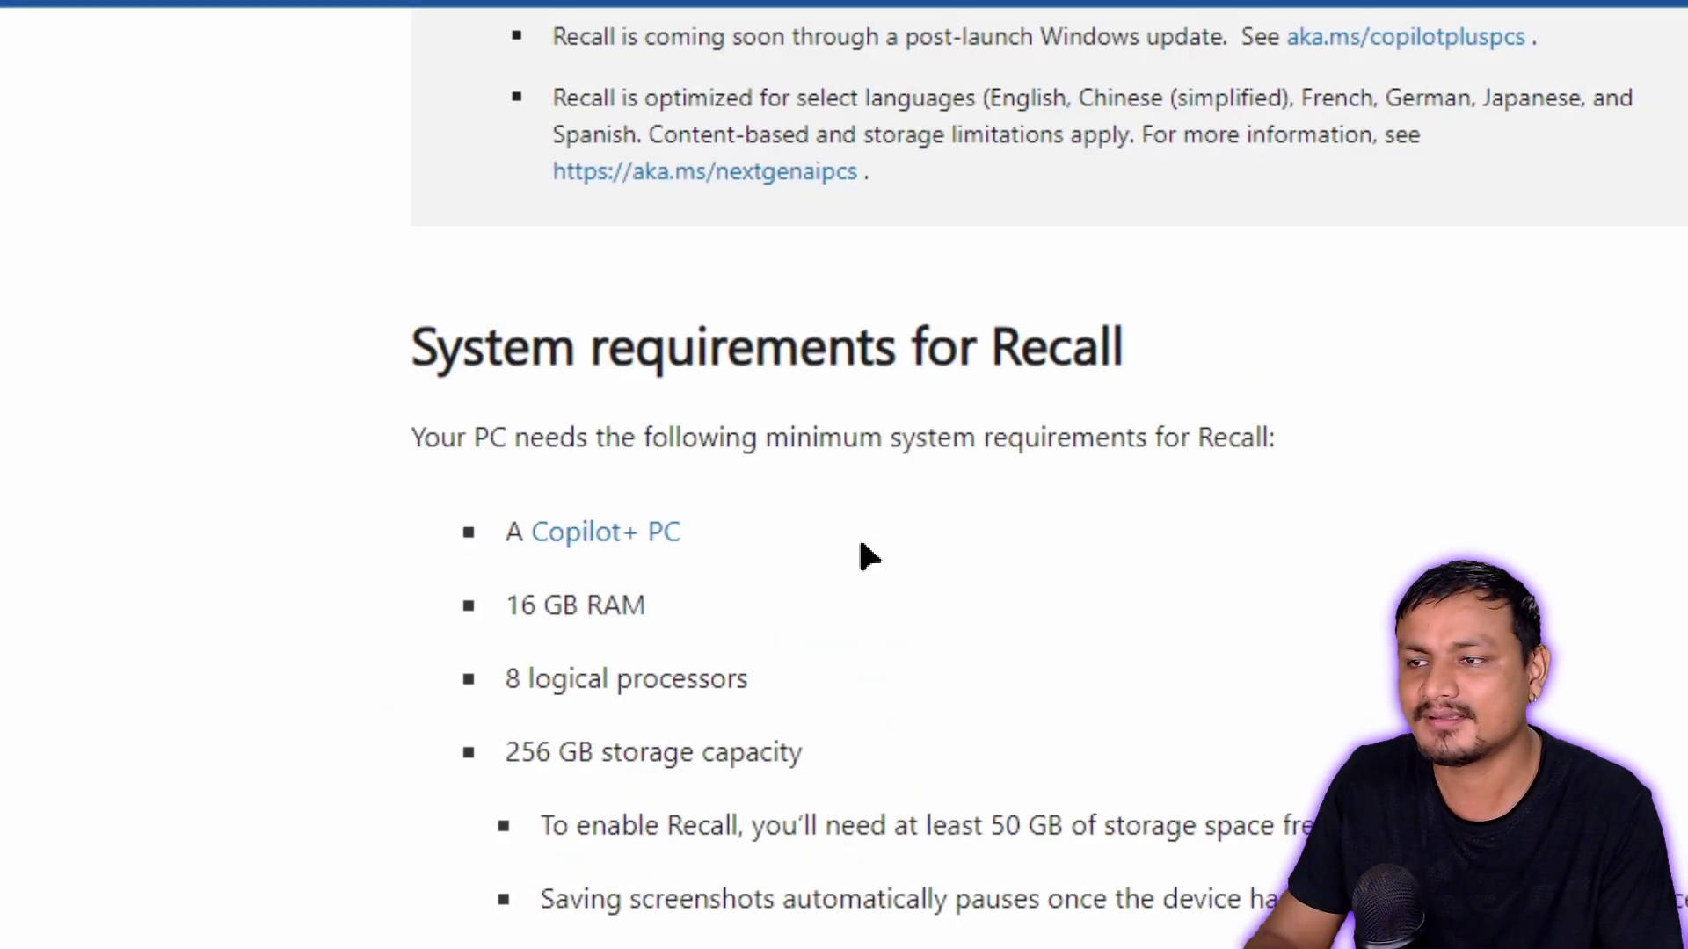
{"action": "scroll", "coordinate": [862, 482], "scroll_direction": "down", "scroll_amount": 2}
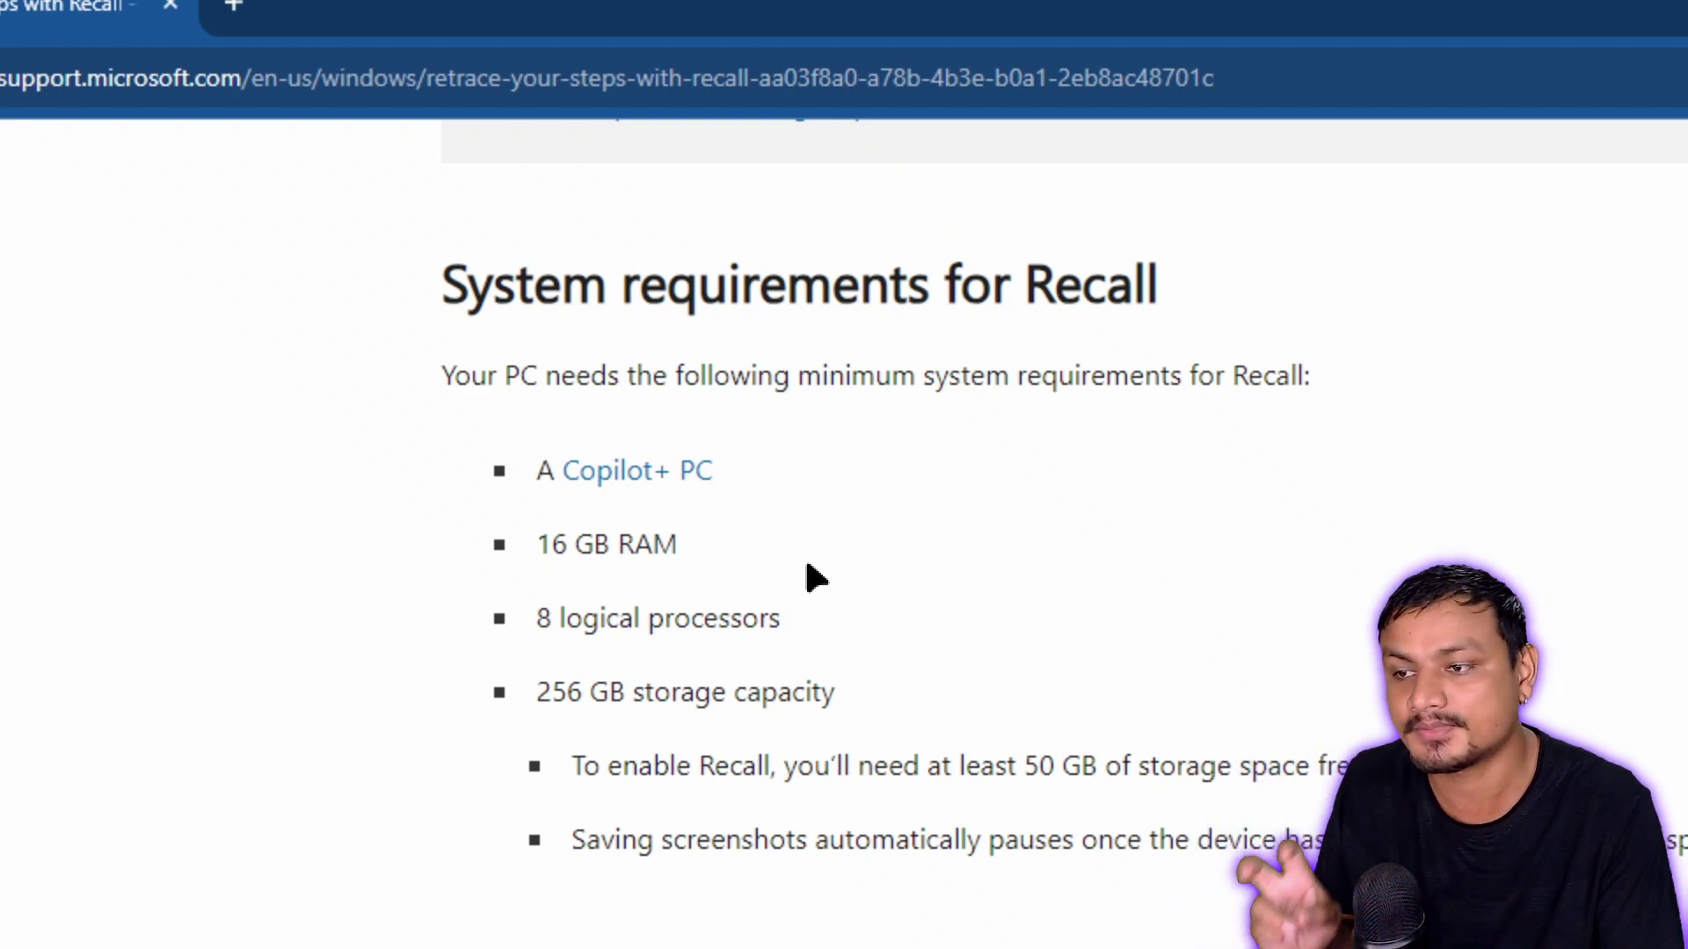
{"action": "scroll", "coordinate": [815, 577], "scroll_direction": "down", "scroll_amount": 3}
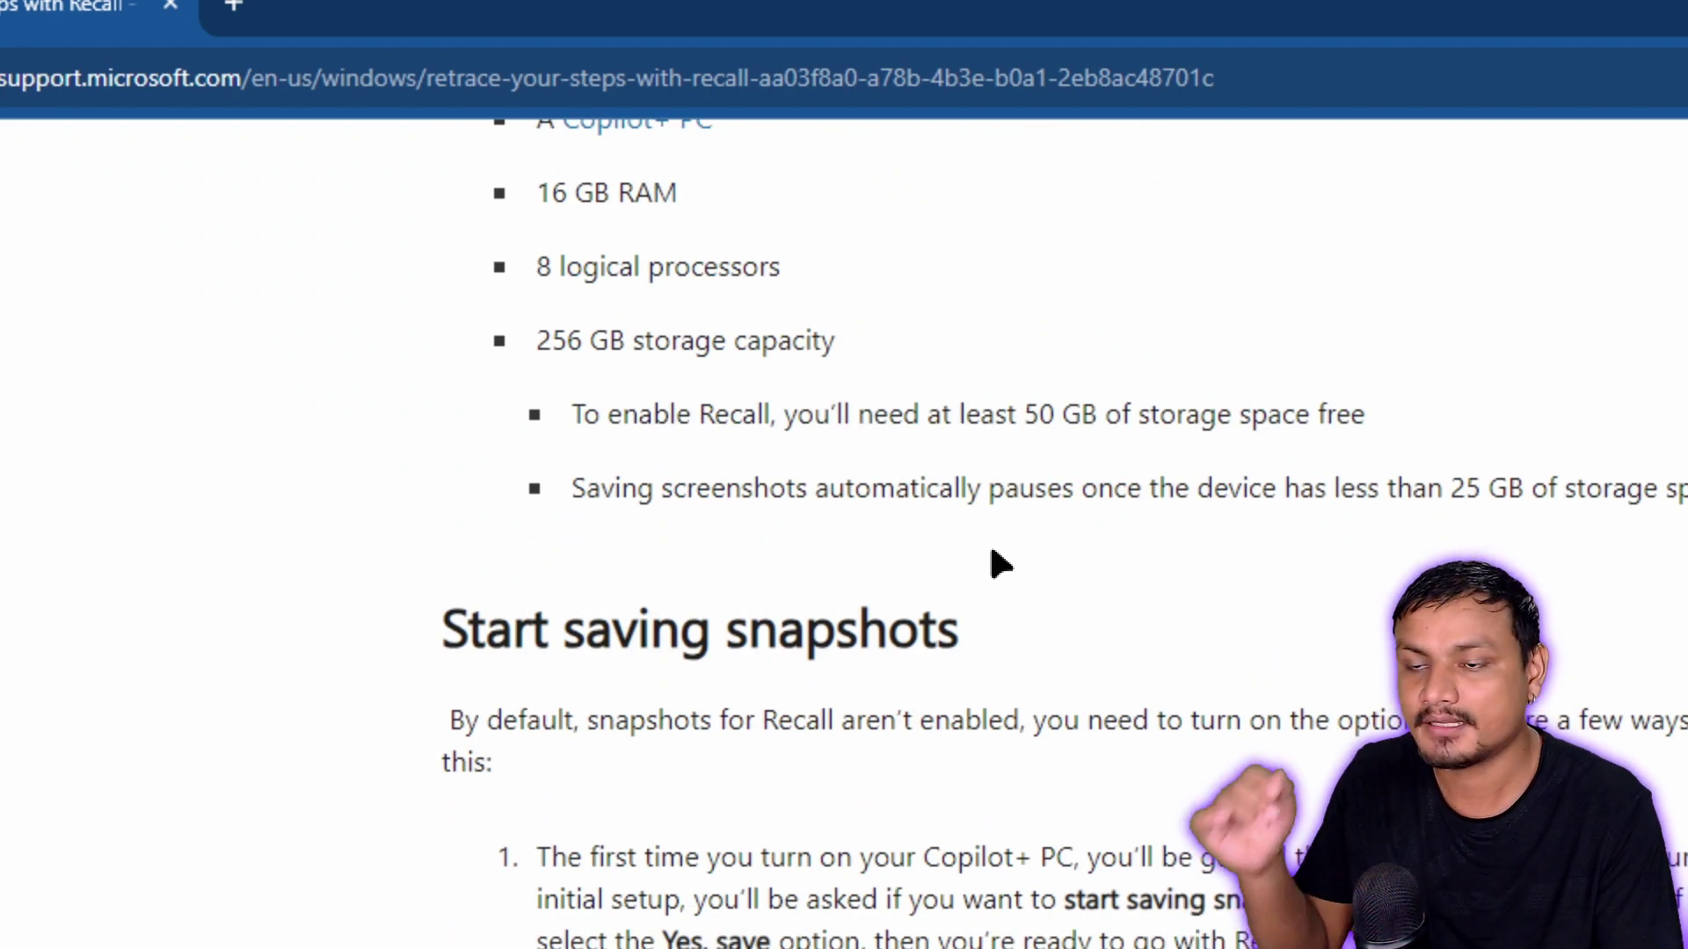
{"action": "scroll", "coordinate": [993, 564], "scroll_direction": "up", "scroll_amount": 3}
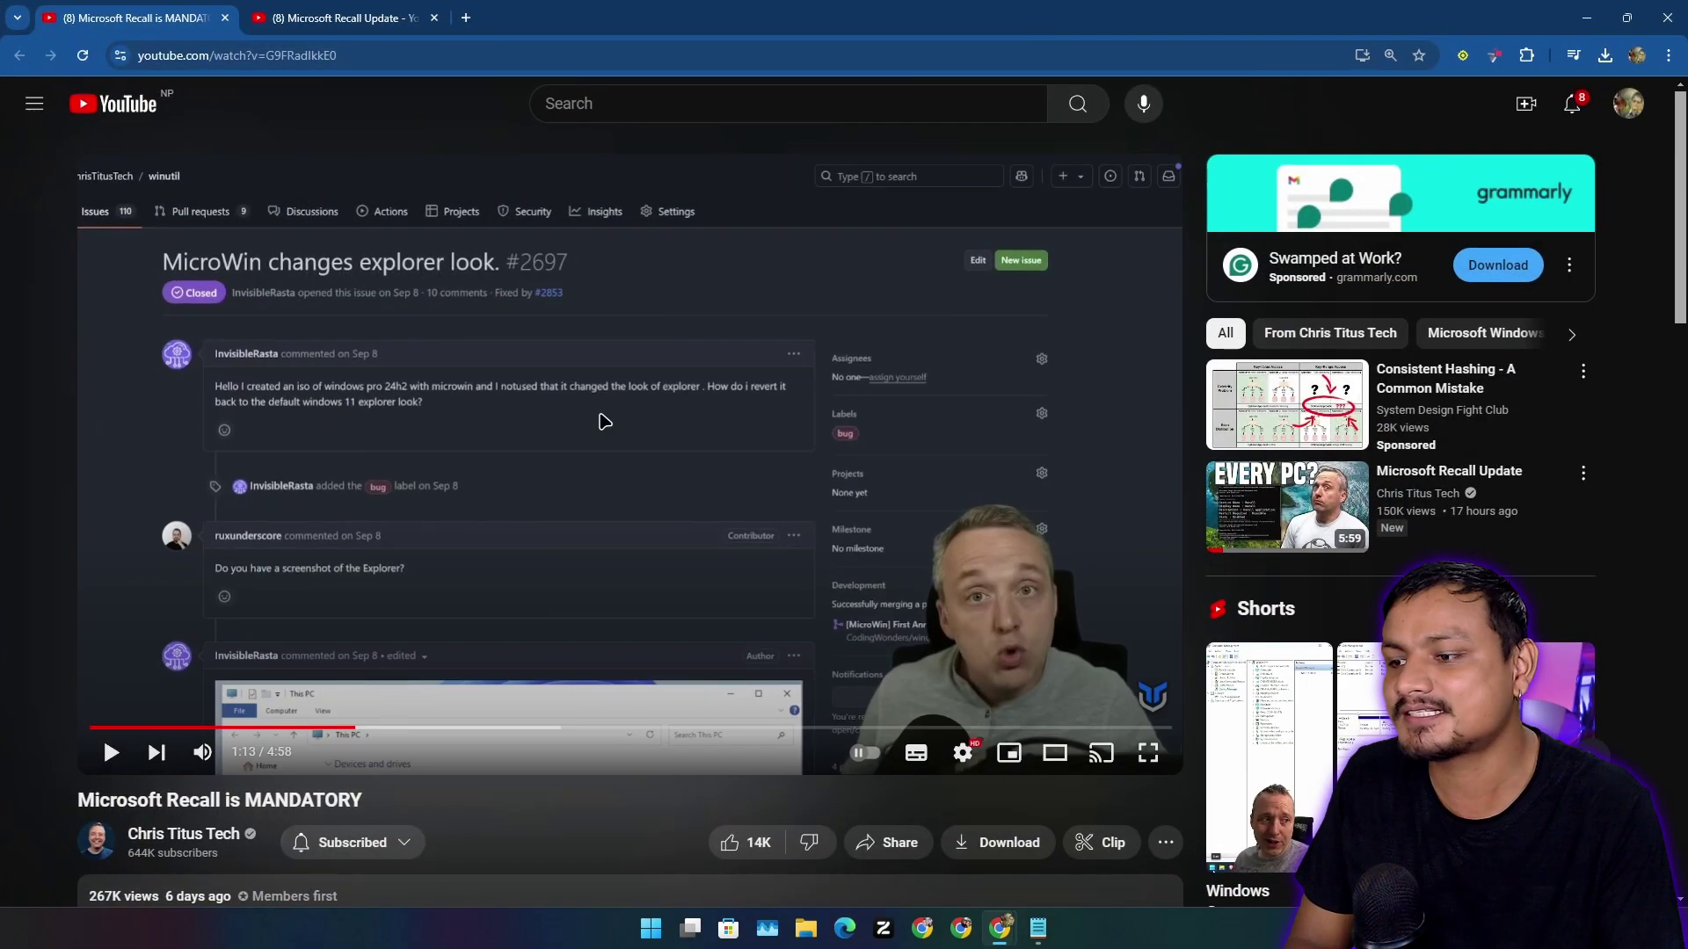
{"action": "scroll", "coordinate": [386, 450], "scroll_direction": "down", "scroll_amount": 3}
{"action": "scroll", "coordinate": [392, 448], "scroll_direction": "up", "scroll_amount": 2}
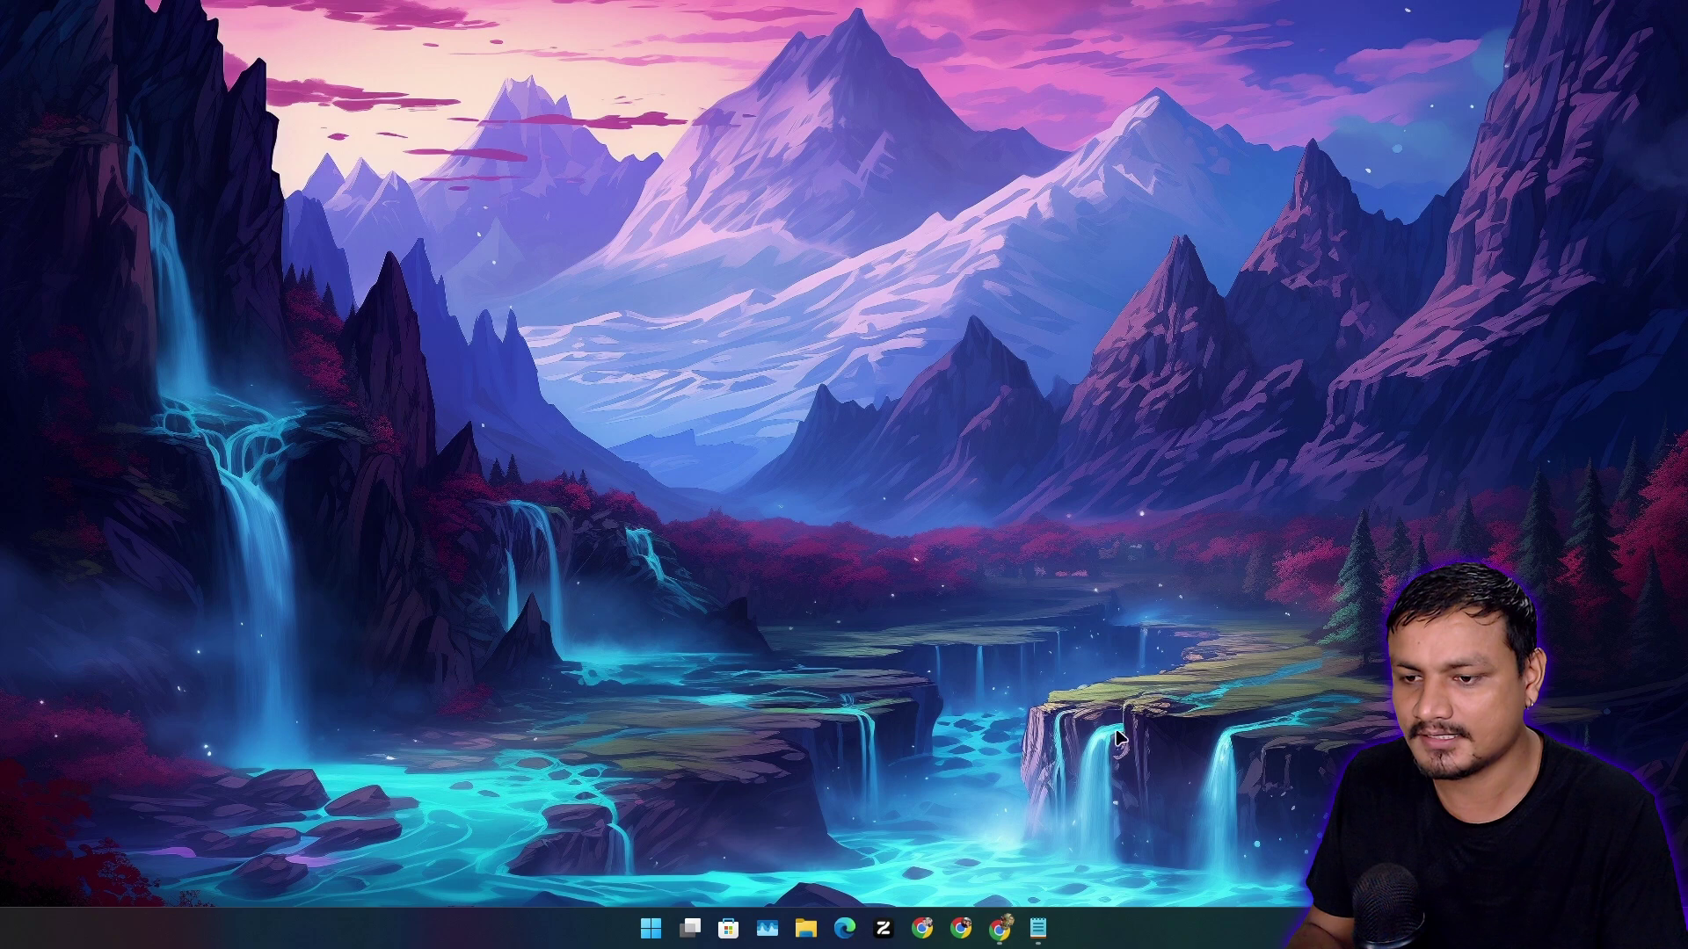
Step: Copy the Dism /Get-Featureinfo command for Recall from the Notepad notes
{"action": "left_click", "coordinate": [1039, 927]}
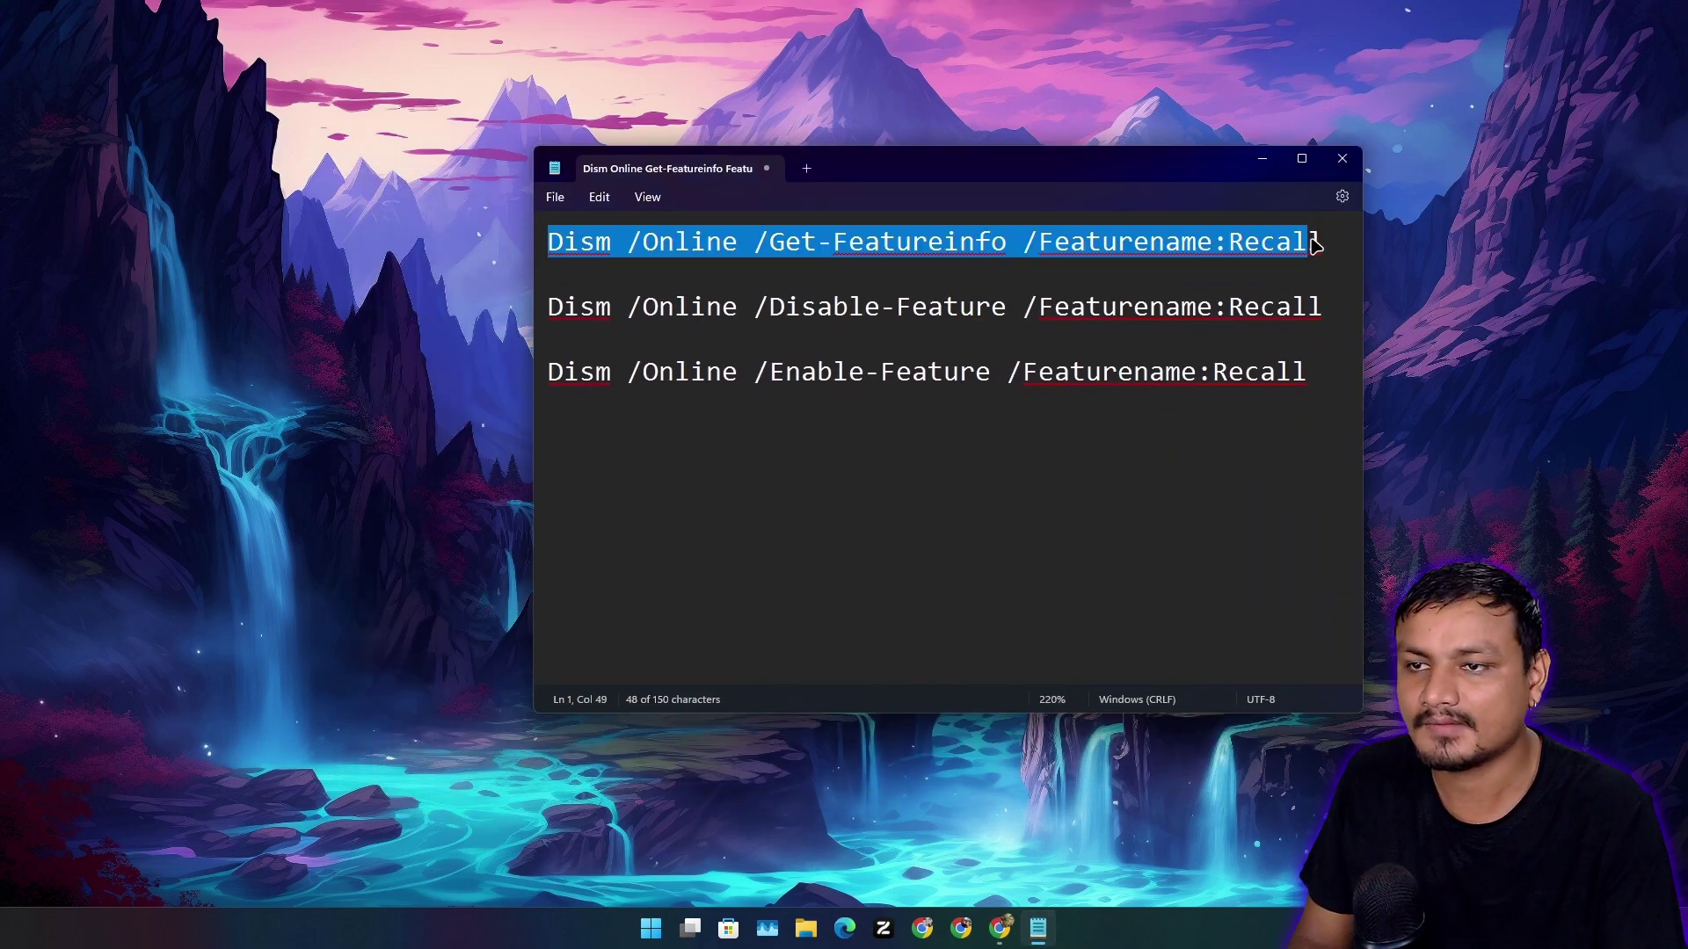
{"action": "left_click_drag", "start_coordinate": [1316, 239], "coordinate": [1343, 246]}
{"action": "right_click", "coordinate": [1227, 248]}
{"action": "left_click", "coordinate": [1296, 342]}
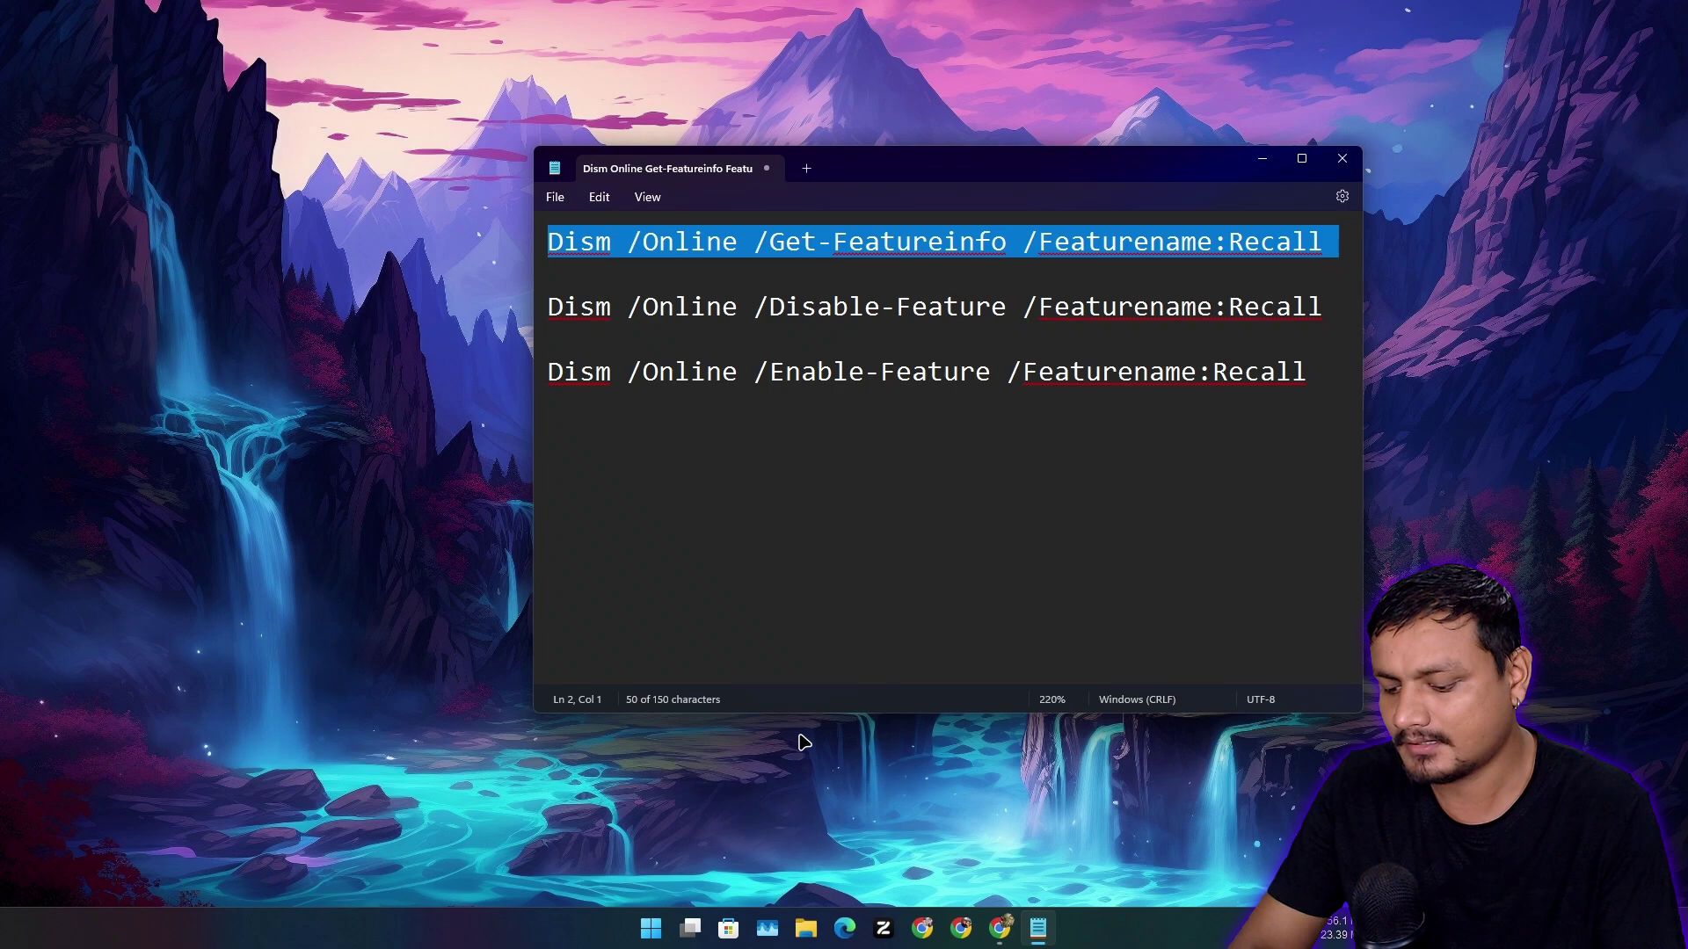
Step: Run the pasted Get-Featureinfo query in an administrator cmd.exe, showing Recall's State as Enabled
{"action": "key", "text": "alt+space"}
{"action": "type", "text": "cmd"}
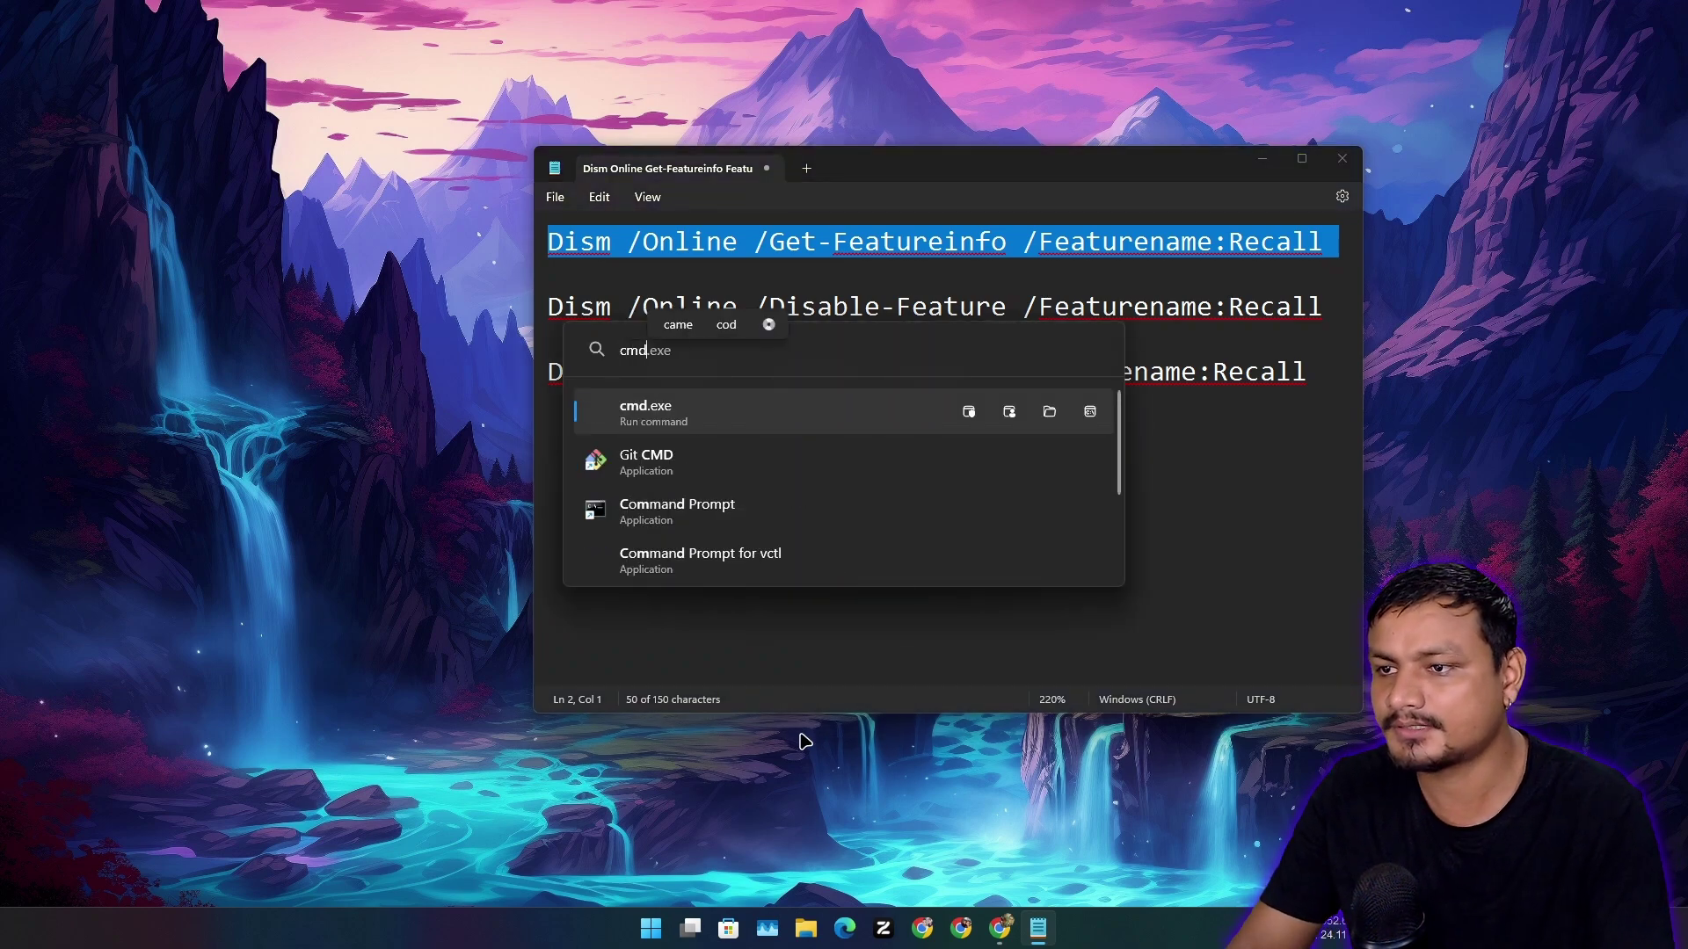
{"action": "left_click", "coordinate": [968, 412]}
{"action": "left_click_drag", "start_coordinate": [758, 204], "coordinate": [1038, 189]}
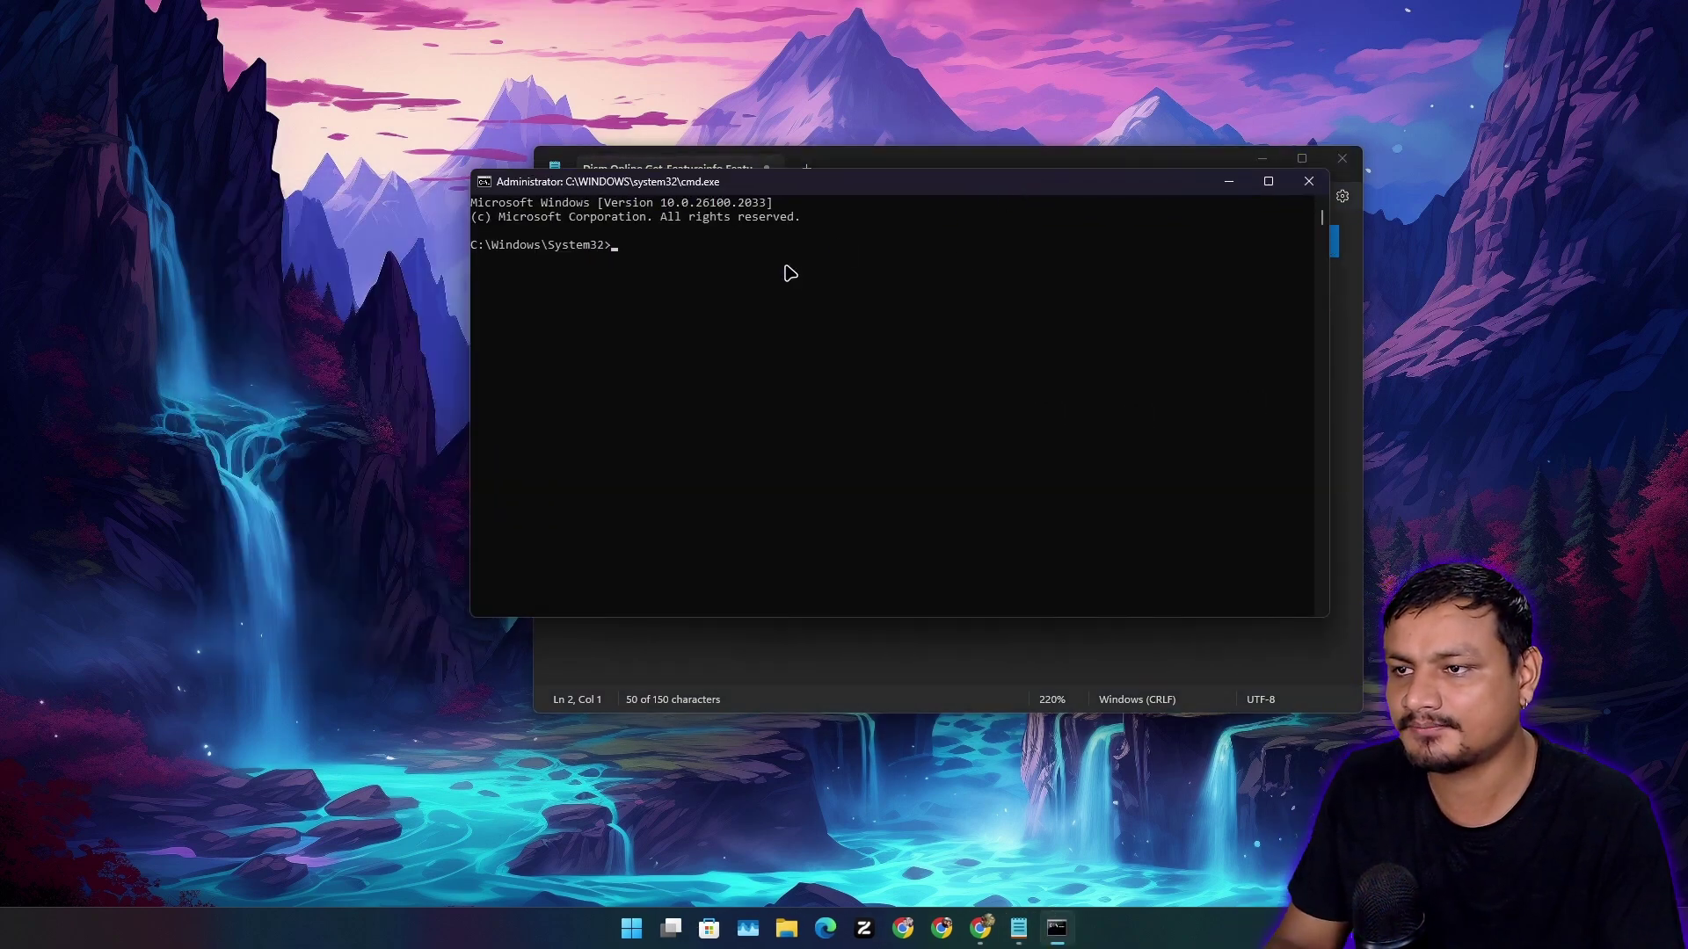
{"action": "key", "text": "ctrl+v"}
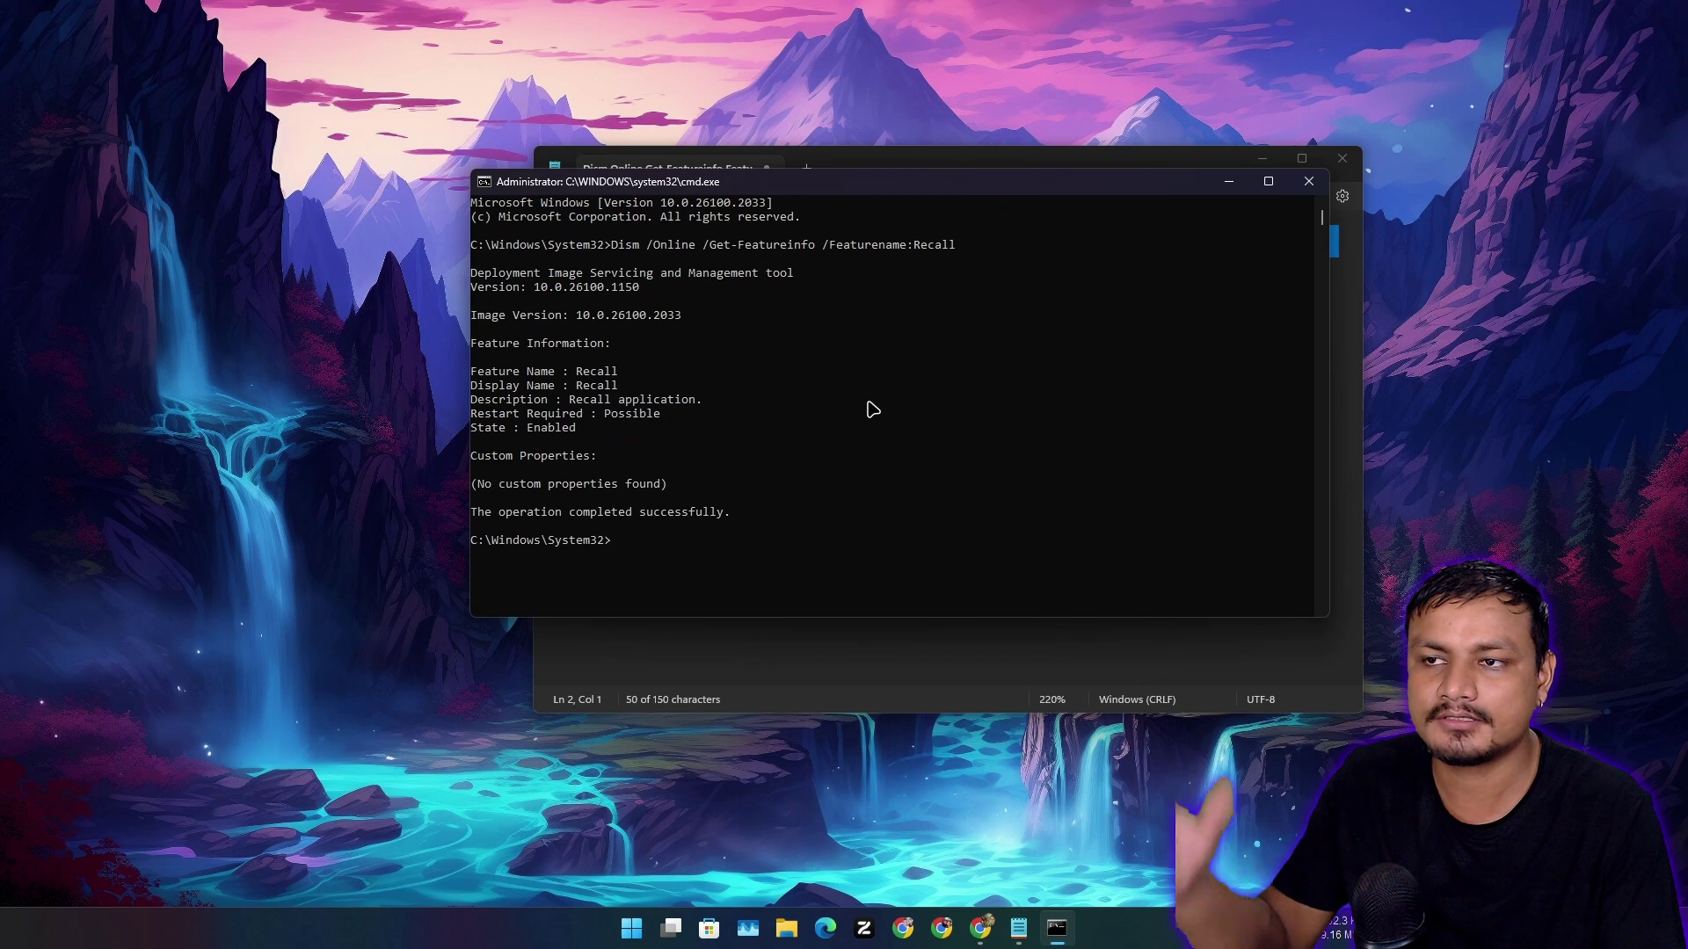
{"action": "left_click", "coordinate": [1274, 159]}
{"action": "left_click", "coordinate": [1269, 159]}
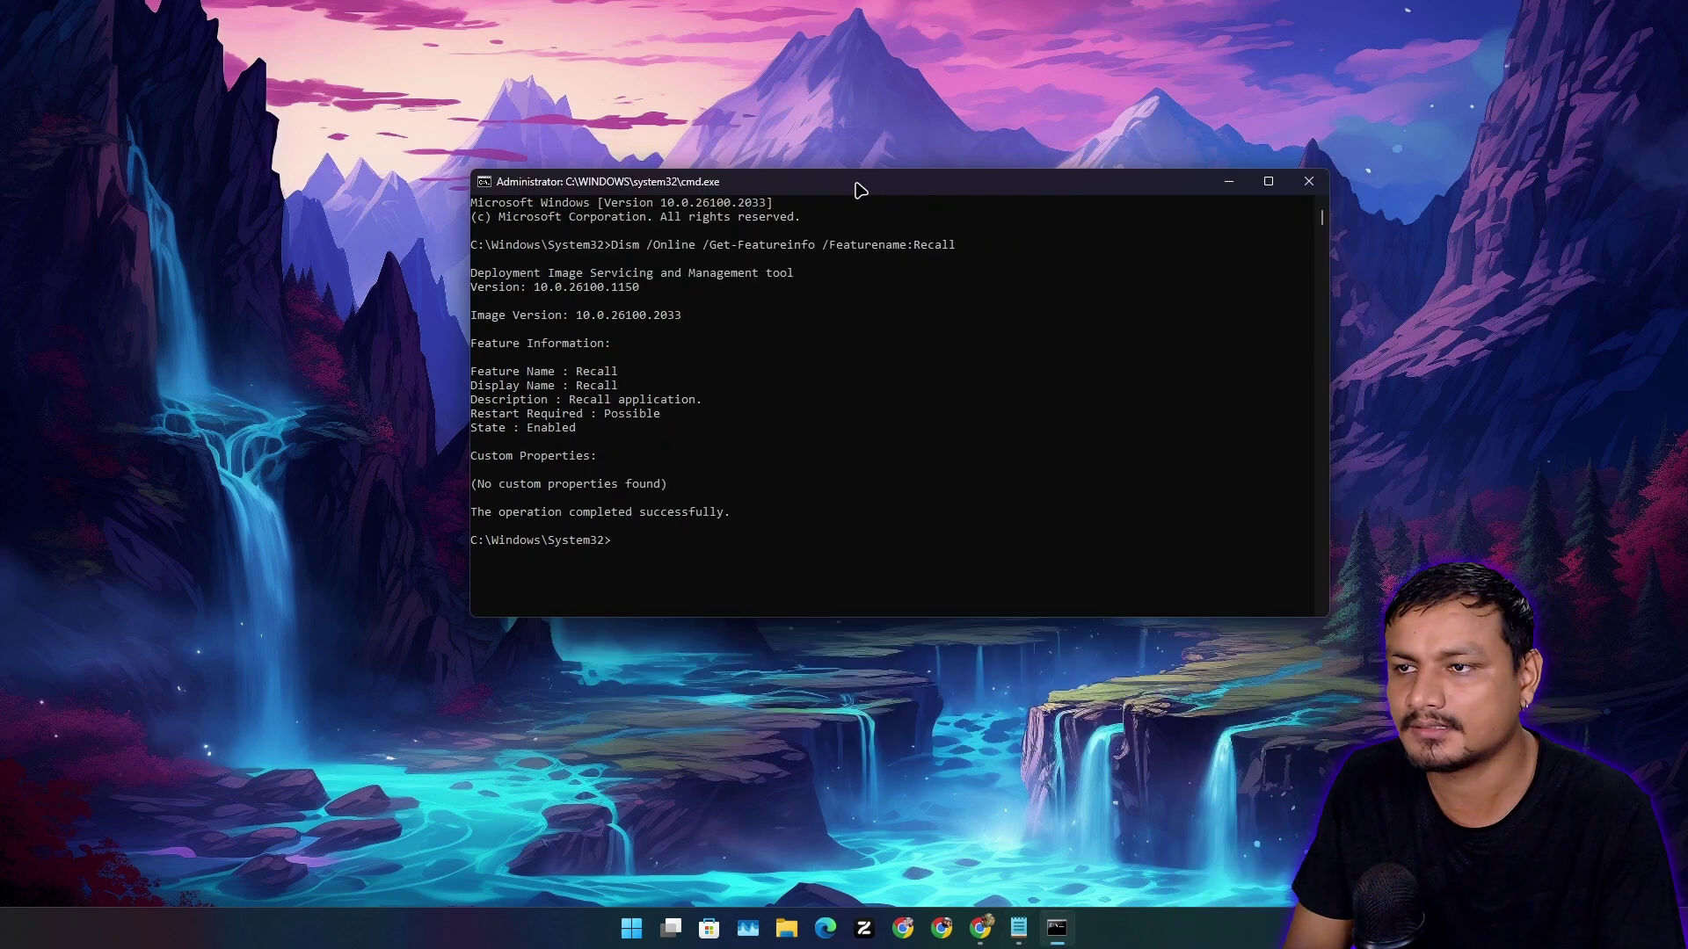
{"action": "left_click_drag", "start_coordinate": [858, 187], "coordinate": [901, 150]}
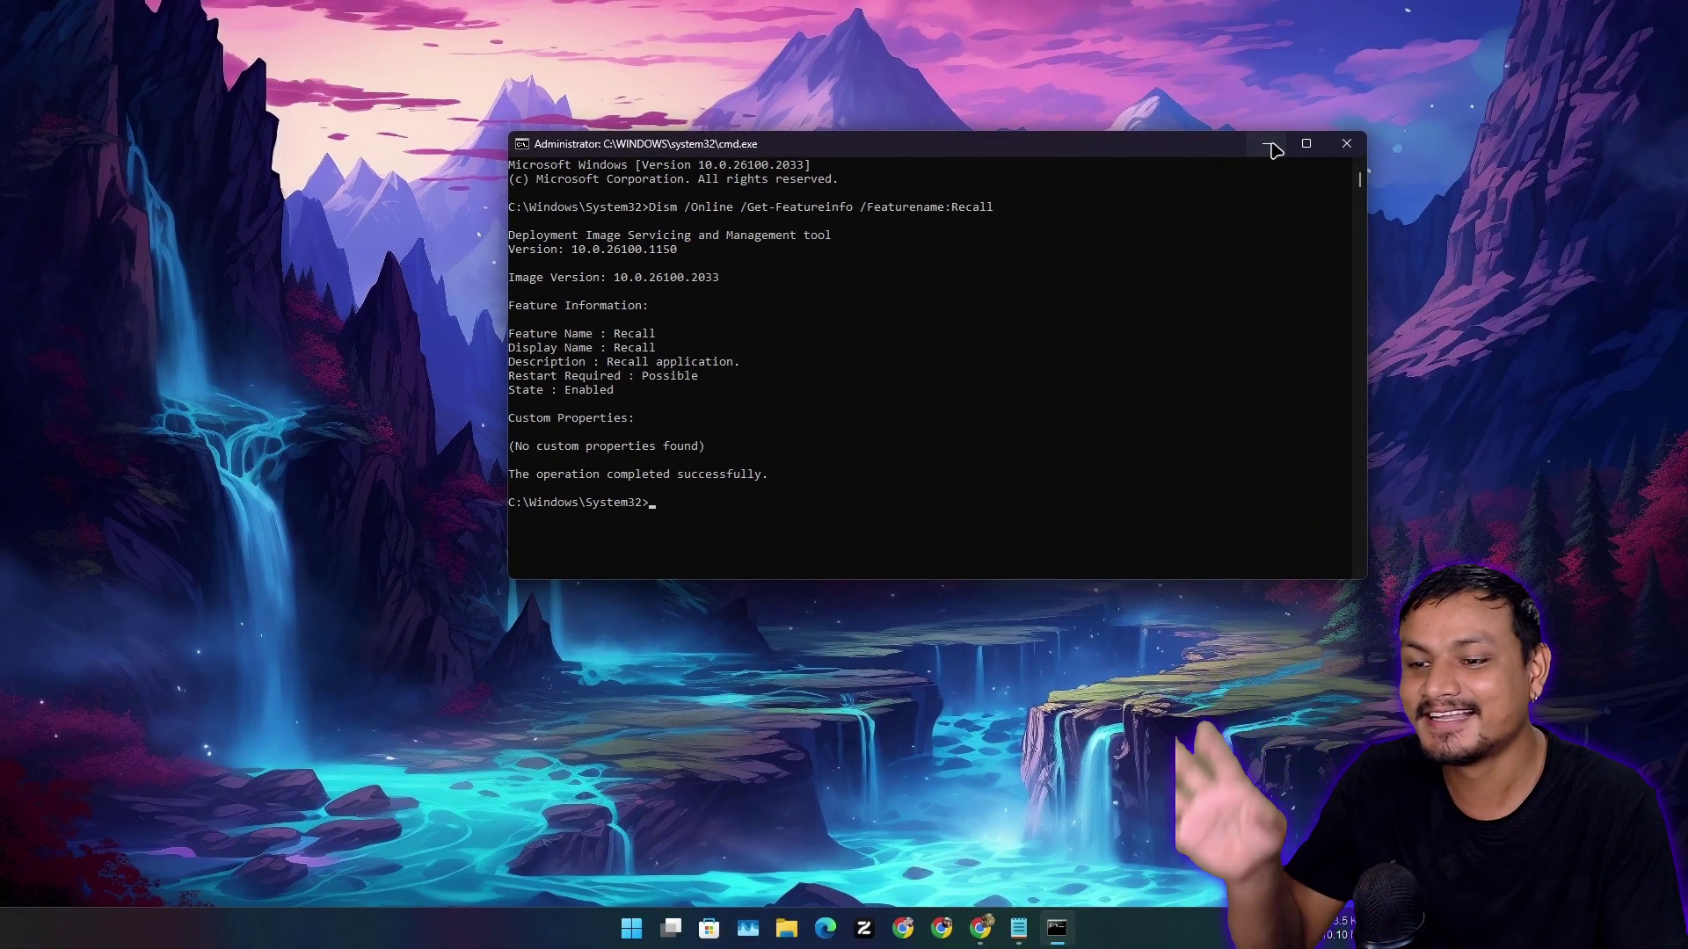
Step: Minimize cmd and reopen the Recall article's requirements: Copilot+ PC, 16 GB RAM, 256 GB storage
{"action": "left_click", "coordinate": [1270, 145]}
{"action": "mouse_move", "coordinate": [982, 939]}
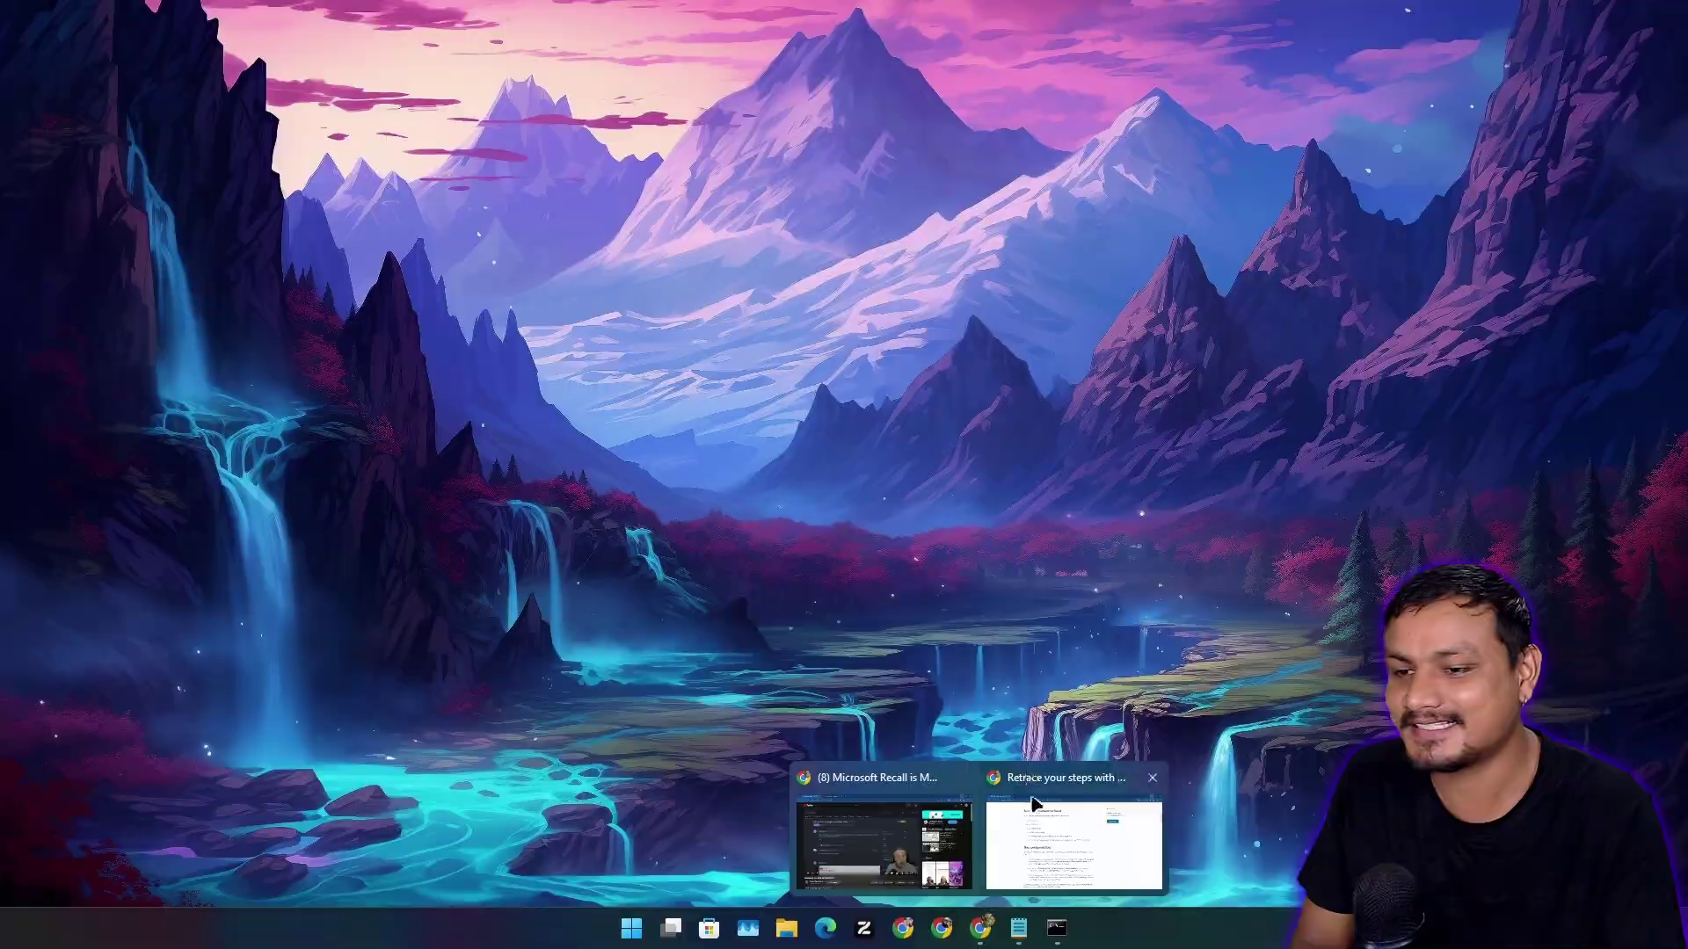
{"action": "left_click", "coordinate": [983, 825]}
{"action": "scroll", "coordinate": [901, 524], "scroll_direction": "down", "scroll_amount": 8}
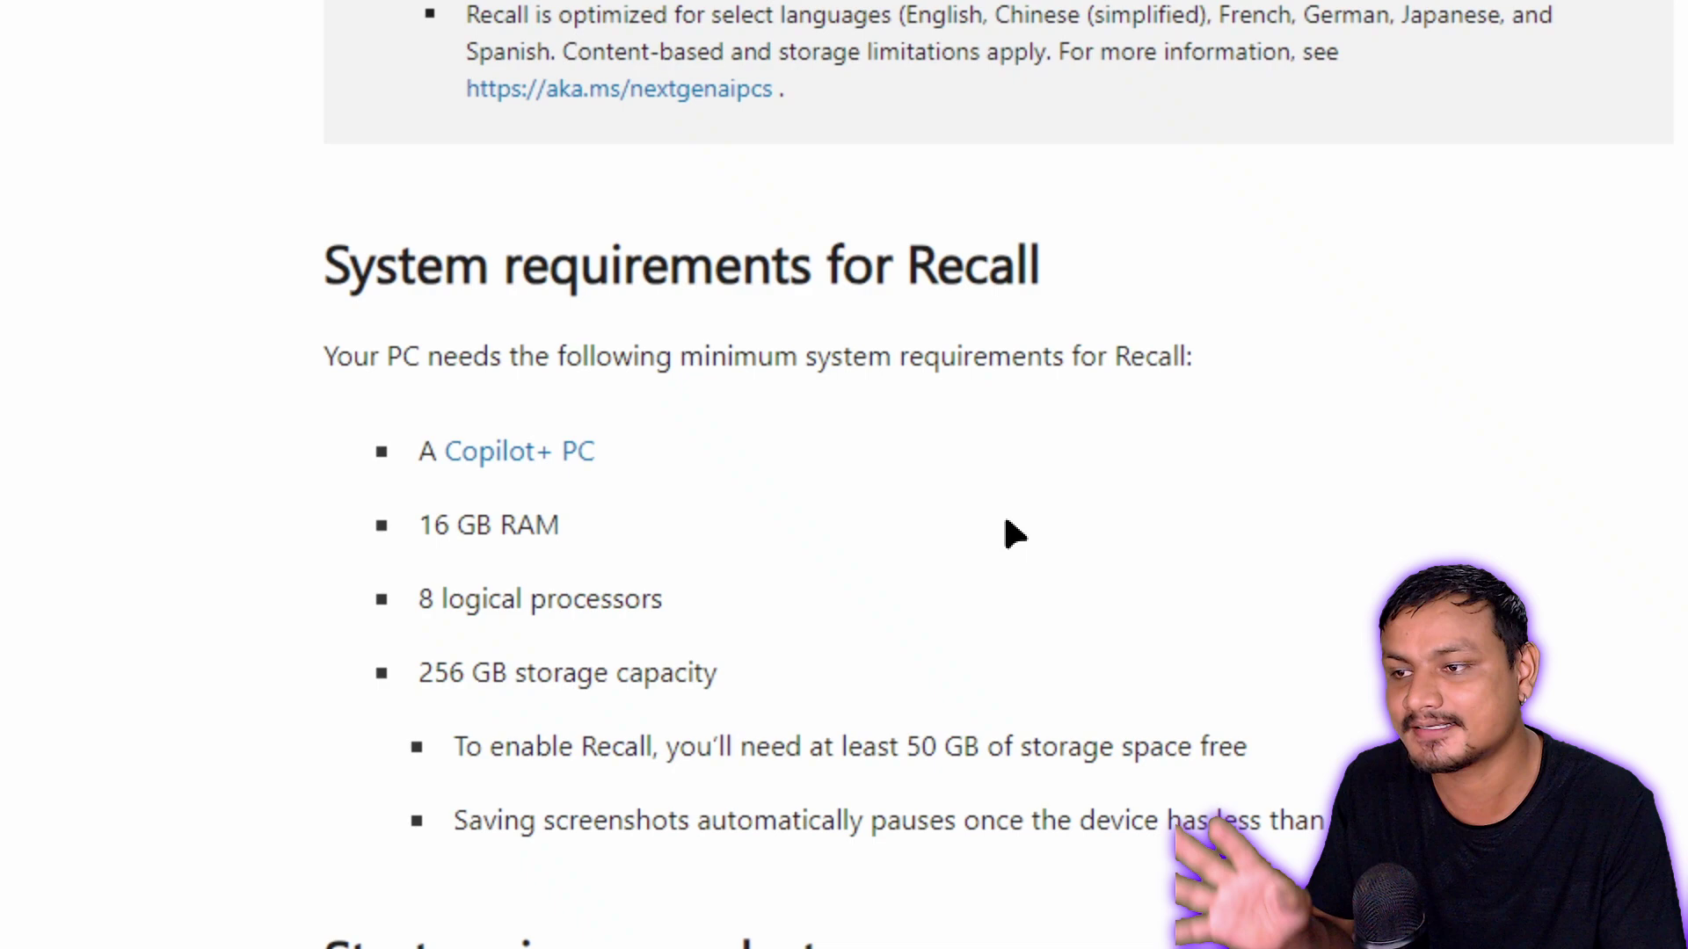
{"action": "scroll", "coordinate": [964, 545], "scroll_direction": "down", "scroll_amount": 1}
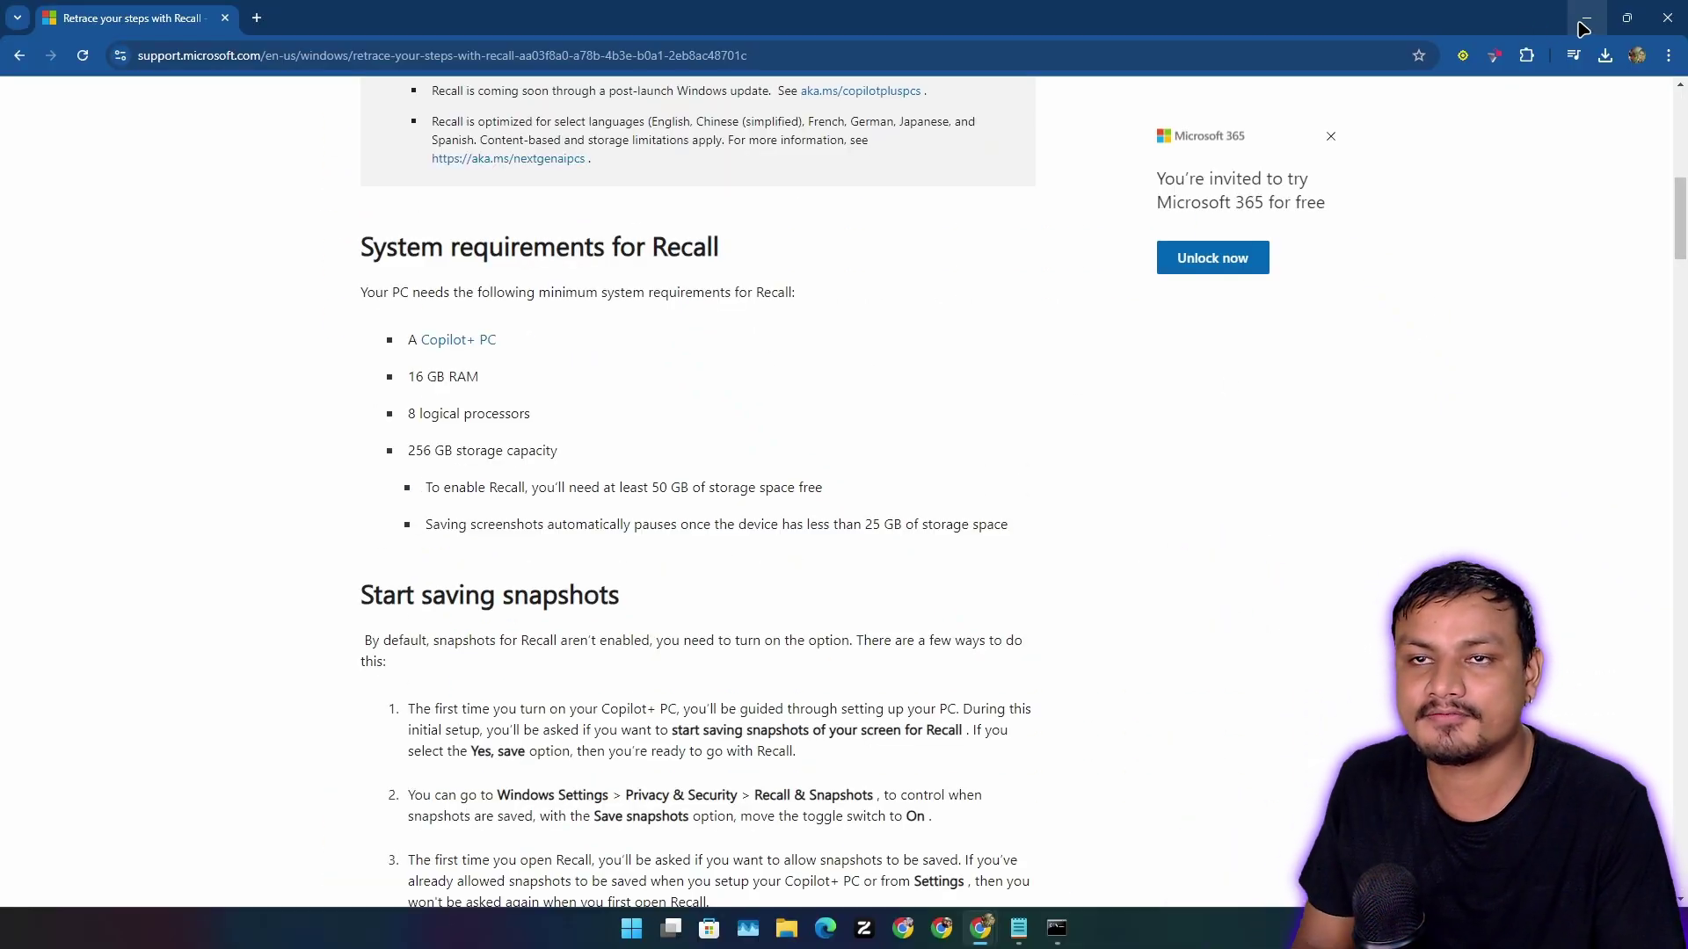
Step: Recheck the admin Command Prompt's Enabled output, then return to the 'Microsoft Recall is MANDATORY' video
{"action": "left_click", "coordinate": [1589, 25]}
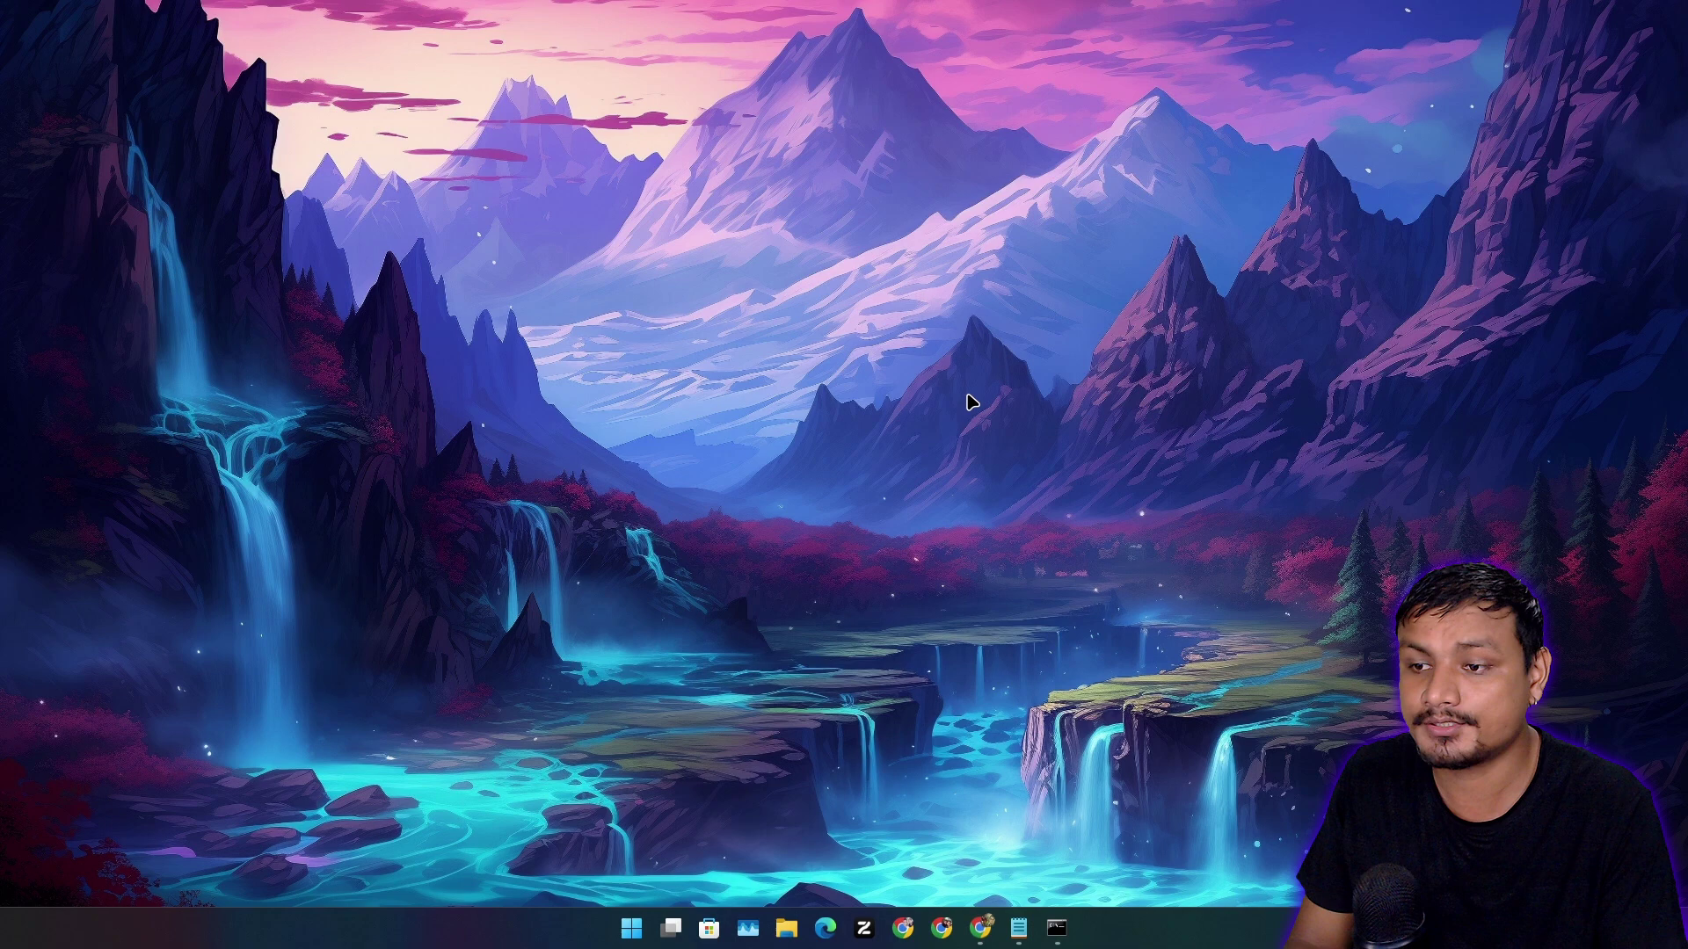
{"action": "left_click", "coordinate": [1033, 811]}
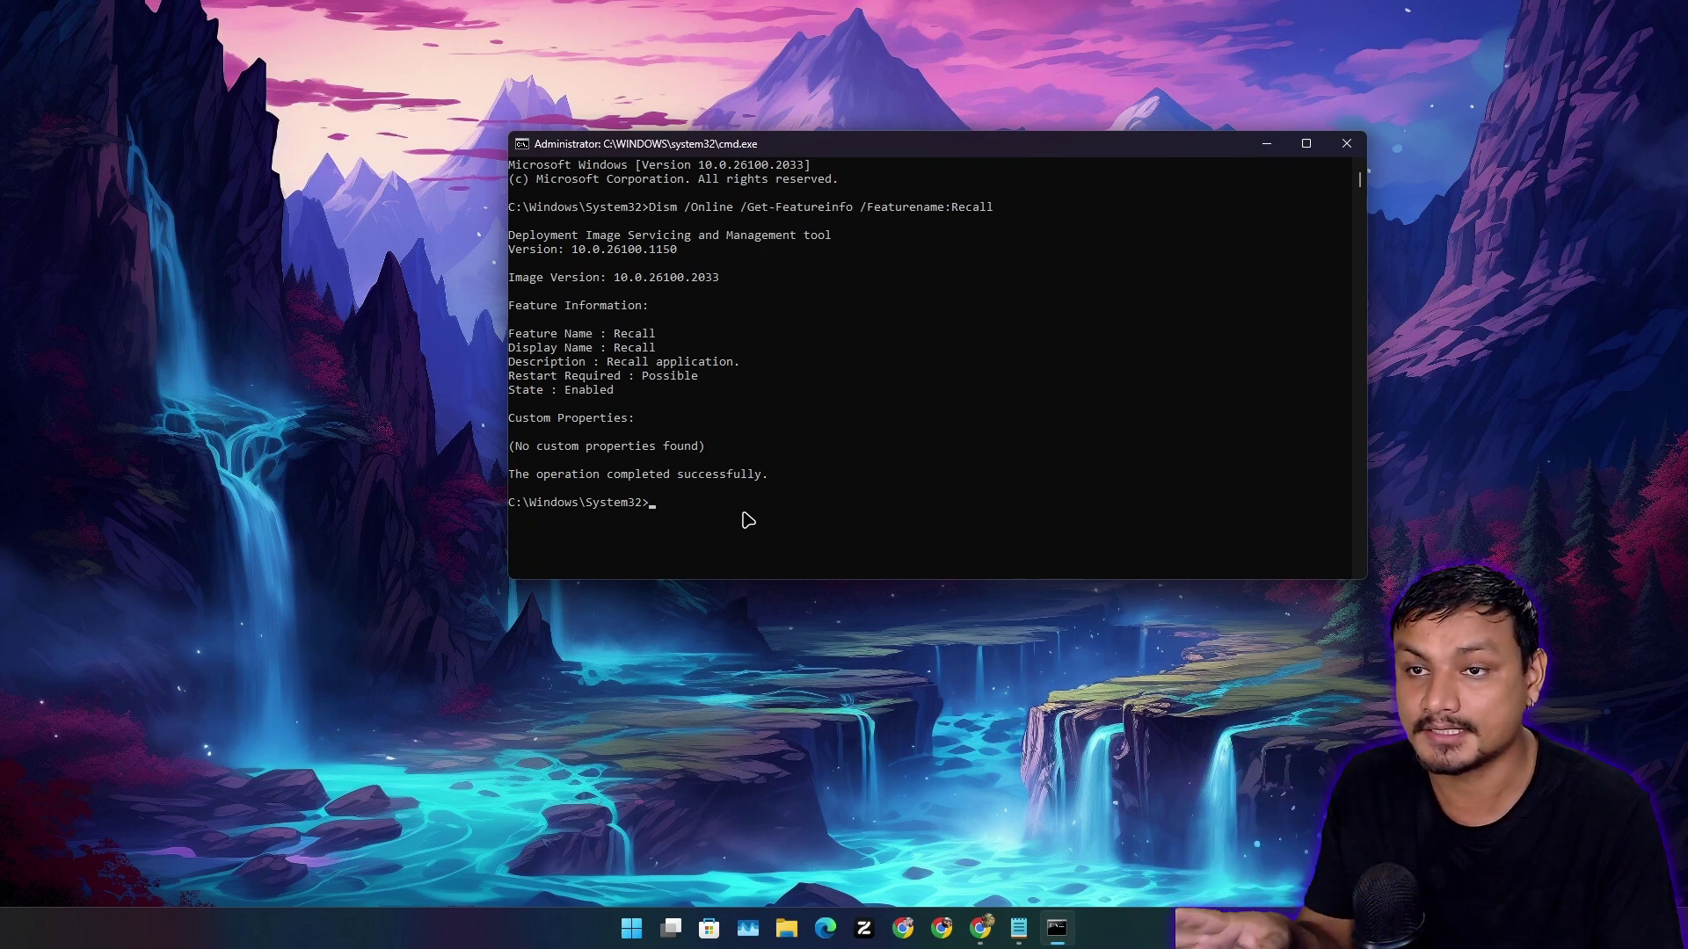
{"action": "left_click", "coordinate": [1270, 144]}
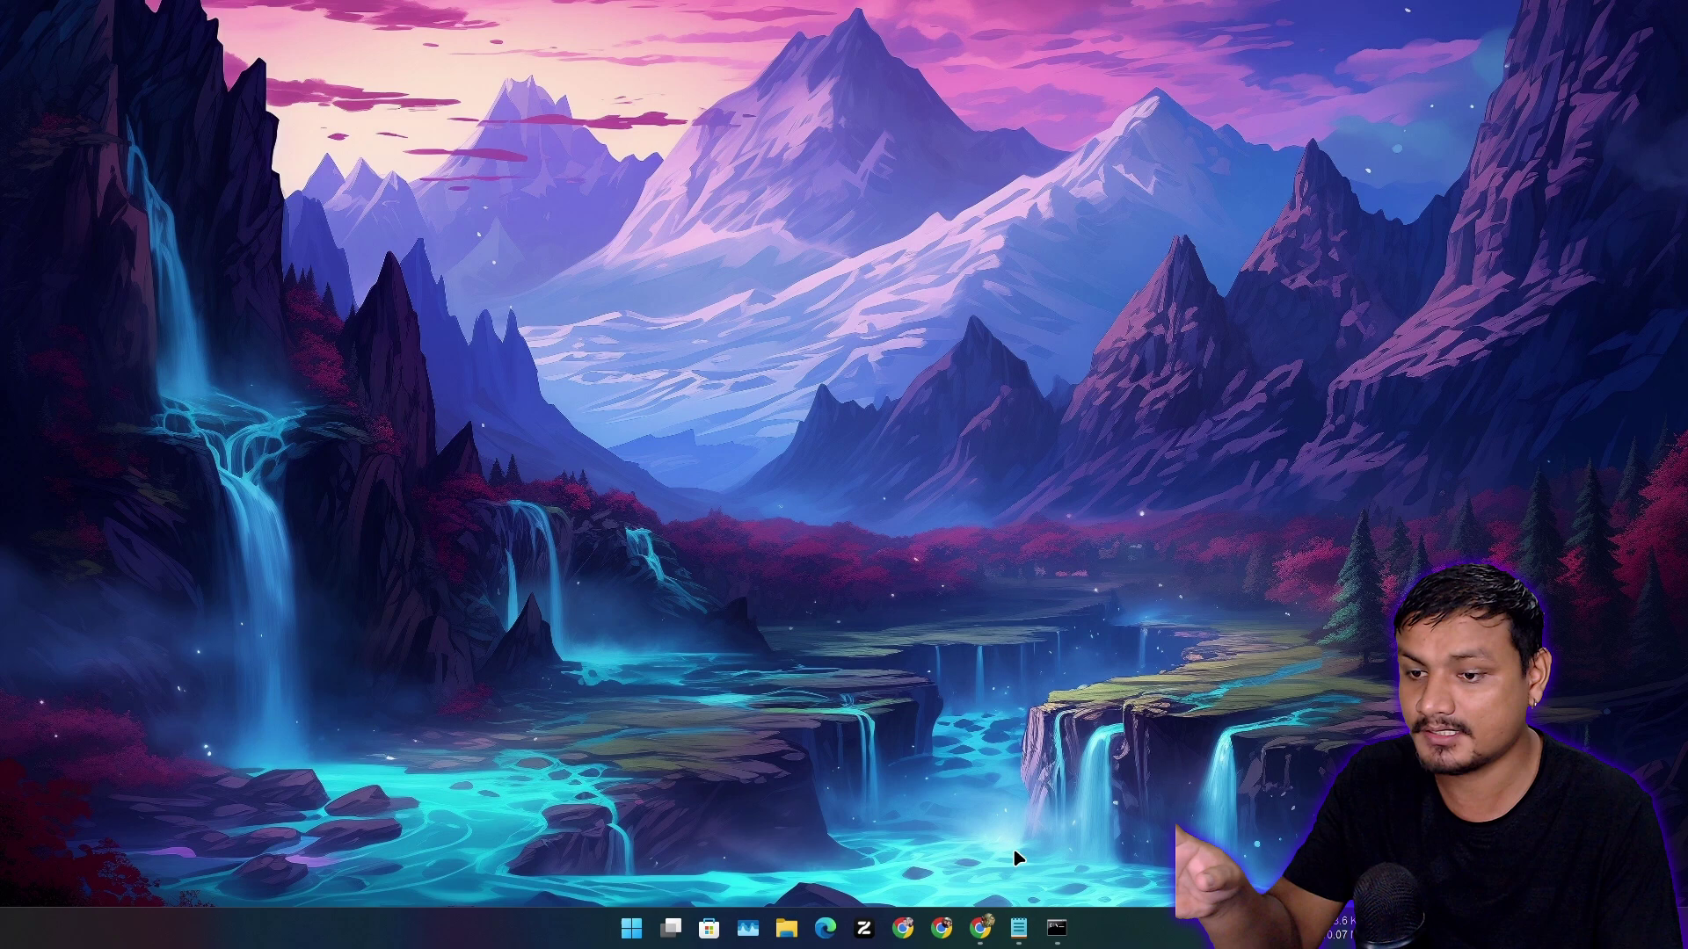
{"action": "mouse_move", "coordinate": [980, 927]}
{"action": "left_click", "coordinate": [862, 818]}
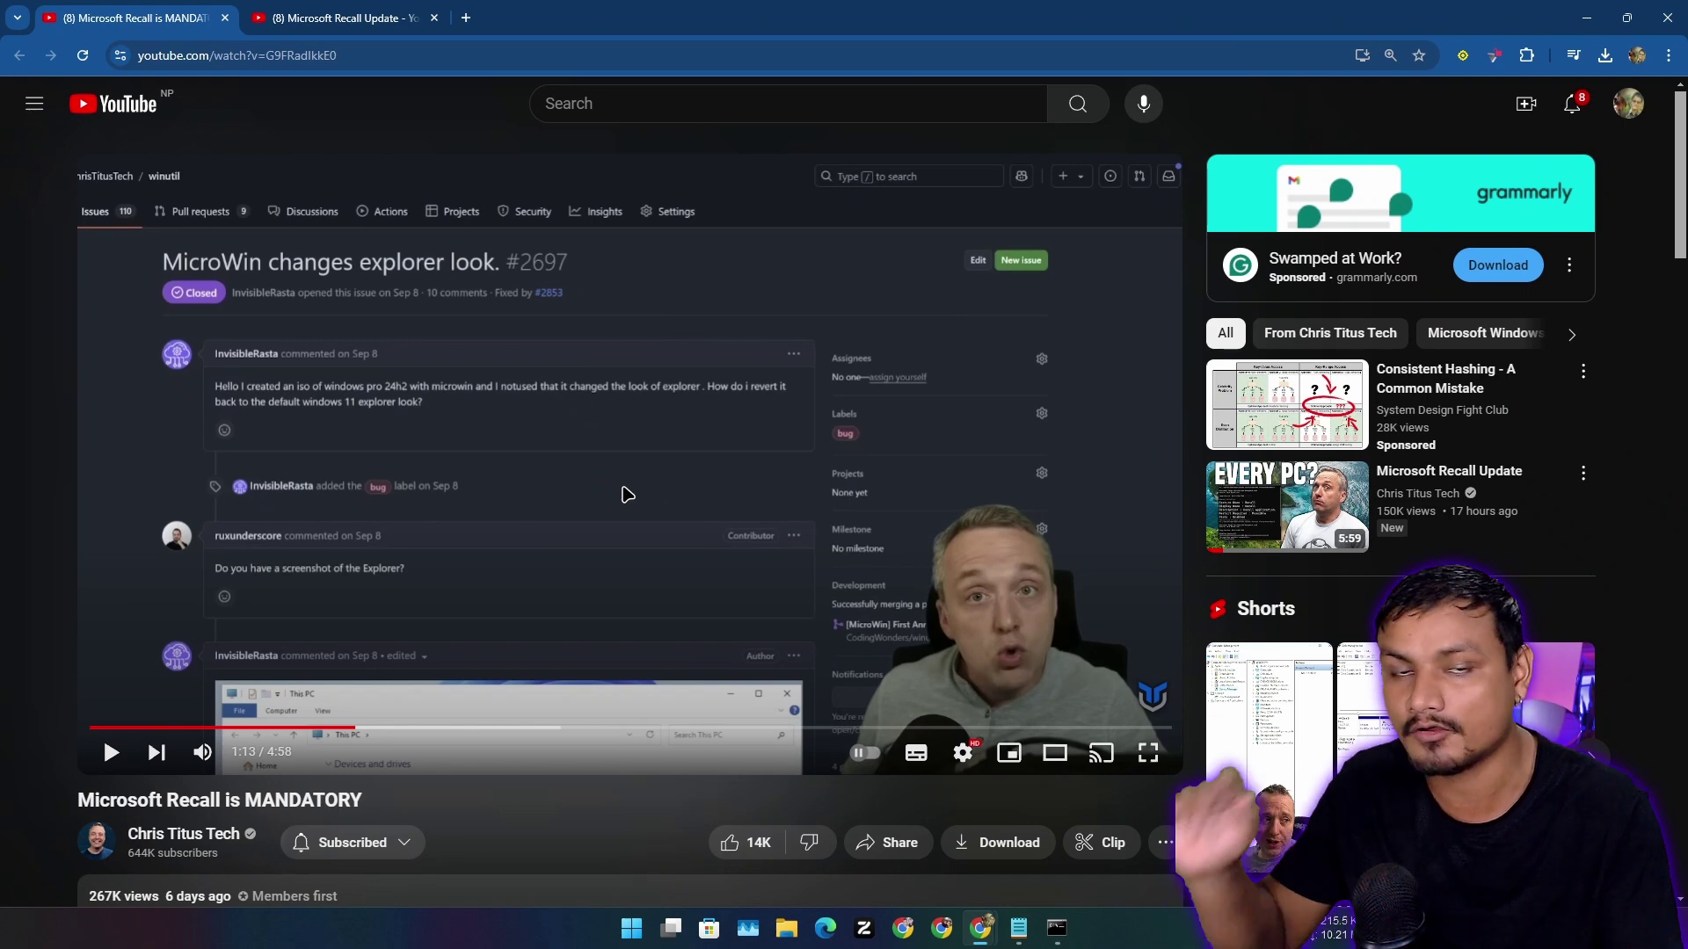
Step: Minimize the YouTube video and open File Explorer on This PC with Win+E
{"action": "left_click", "coordinate": [1586, 17]}
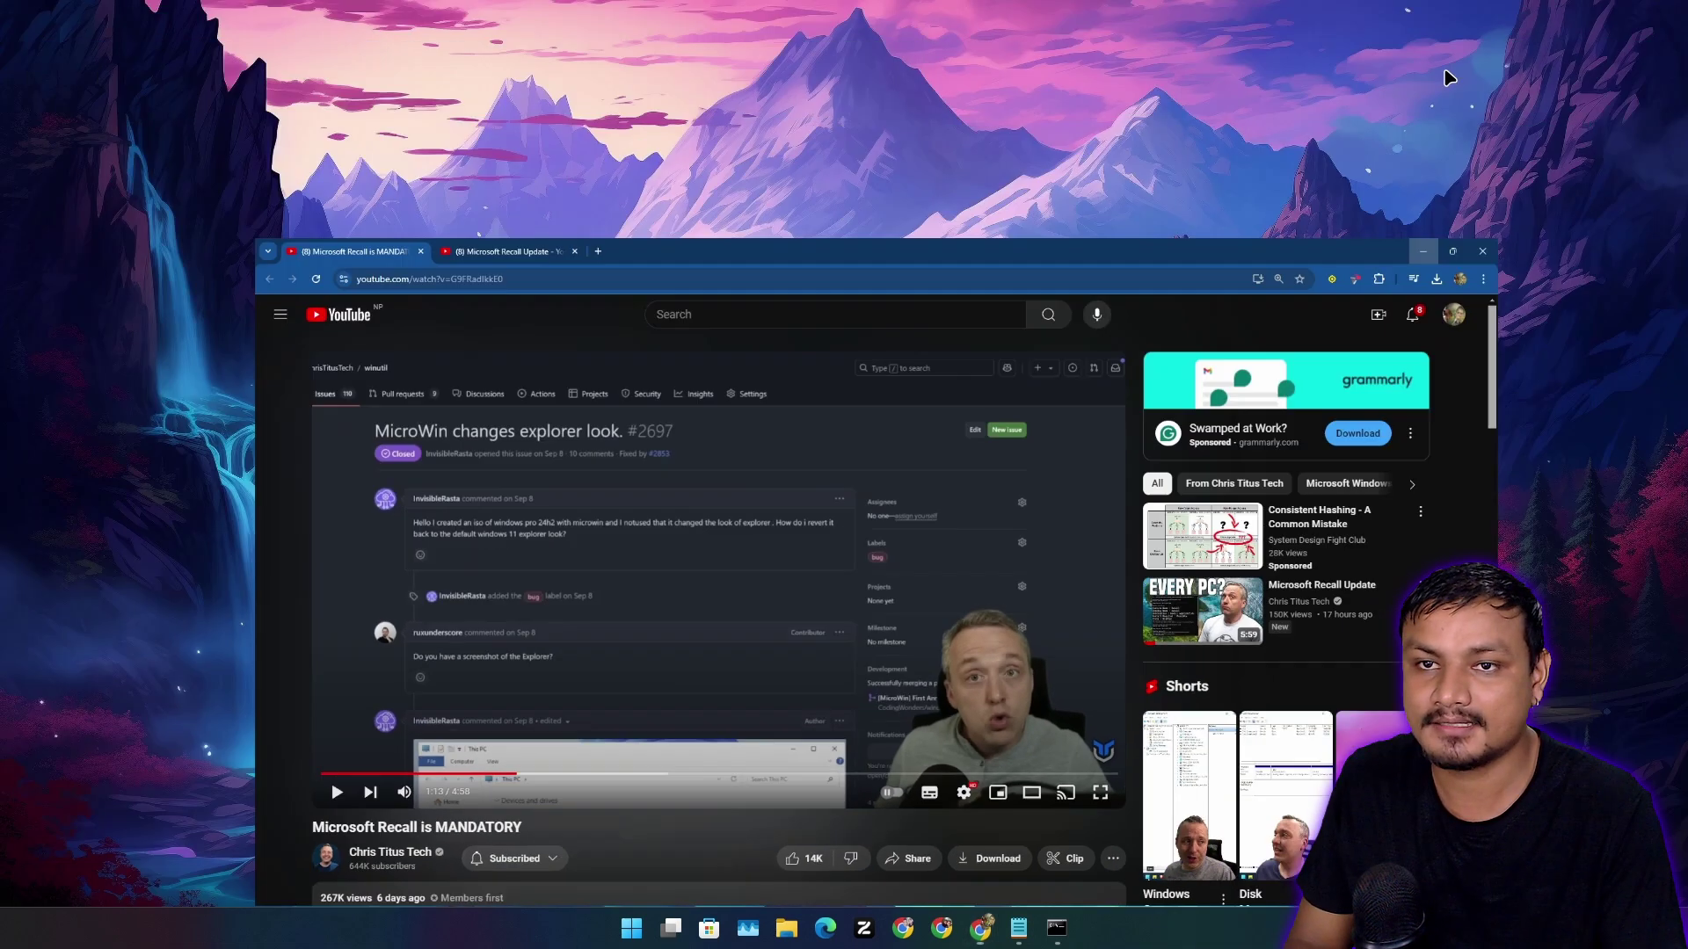
{"action": "key", "text": "super+e"}
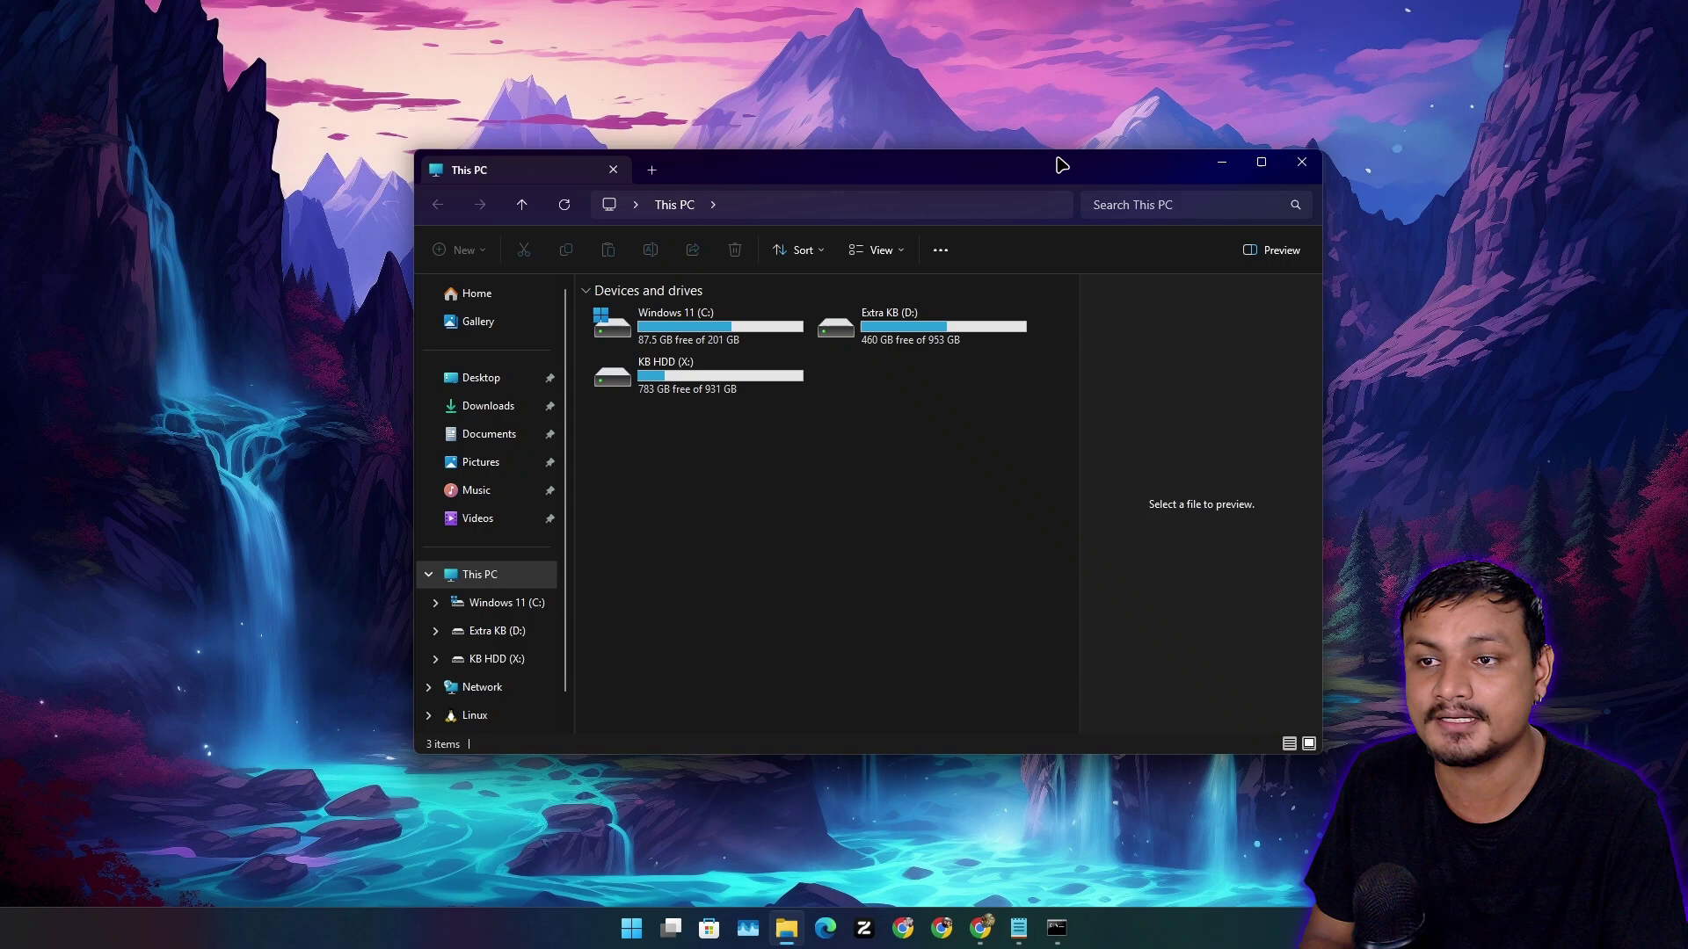
Step: Move the This PC window up and minimize the browser to reveal the admin Command Prompt
{"action": "mouse_move", "coordinate": [789, 184]}
{"action": "left_mouse_down"}
{"action": "mouse_move", "coordinate": [830, 189]}
{"action": "mouse_move", "coordinate": [796, 154]}
{"action": "left_mouse_up"}
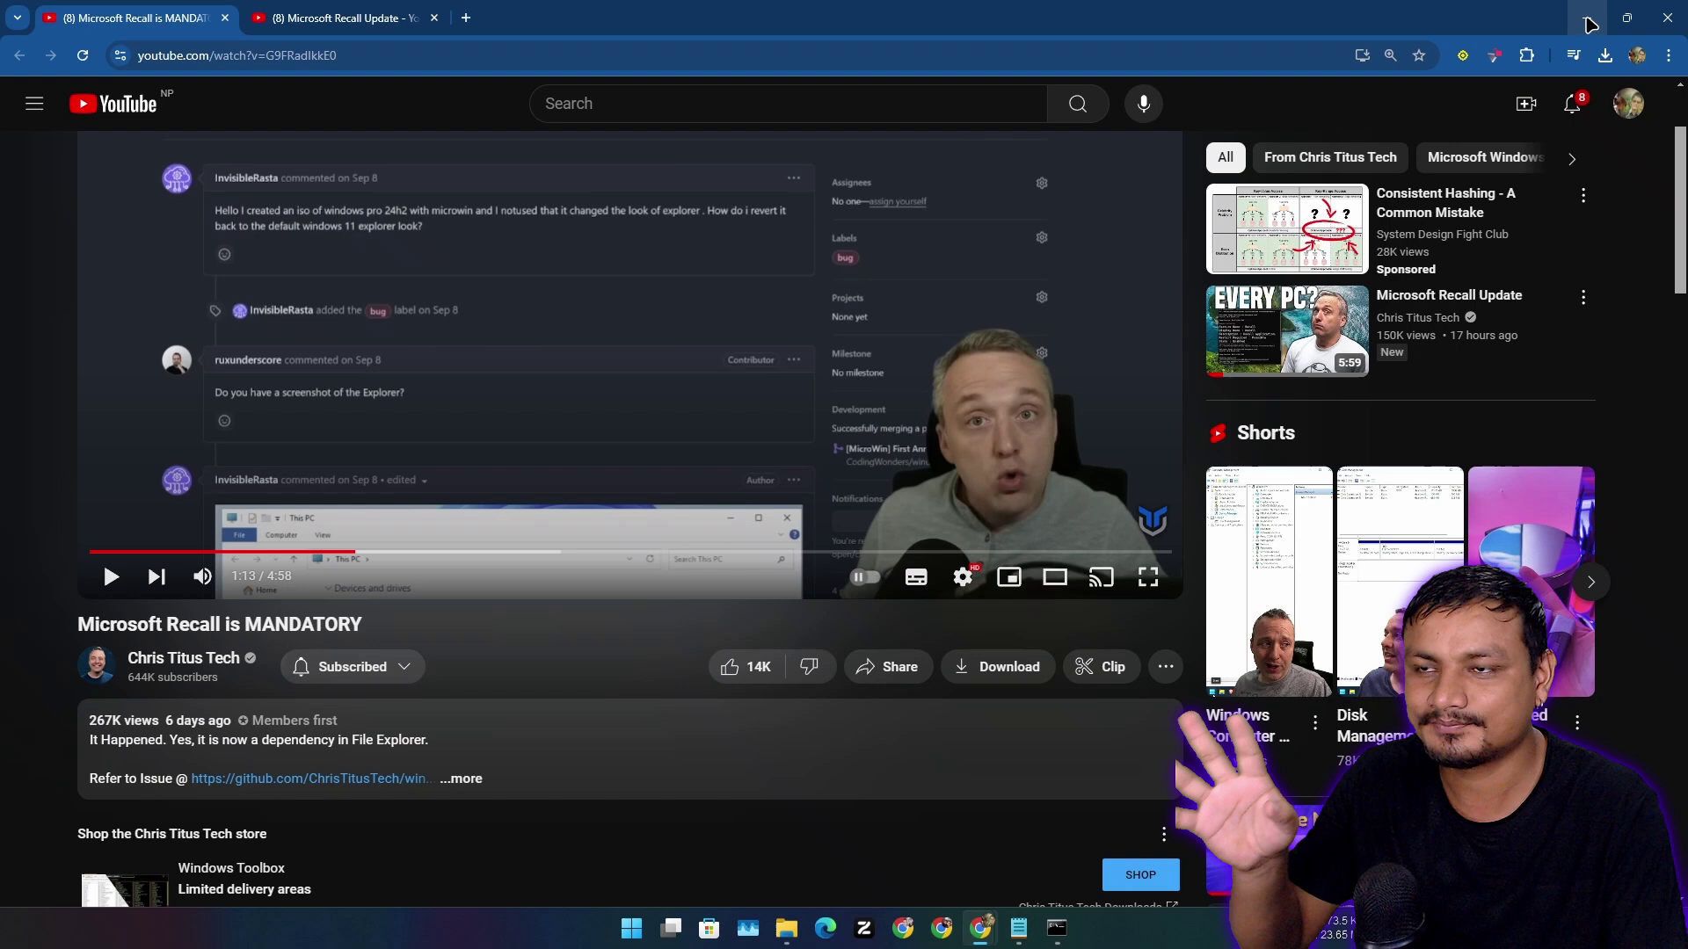
{"action": "left_click", "coordinate": [1587, 19]}
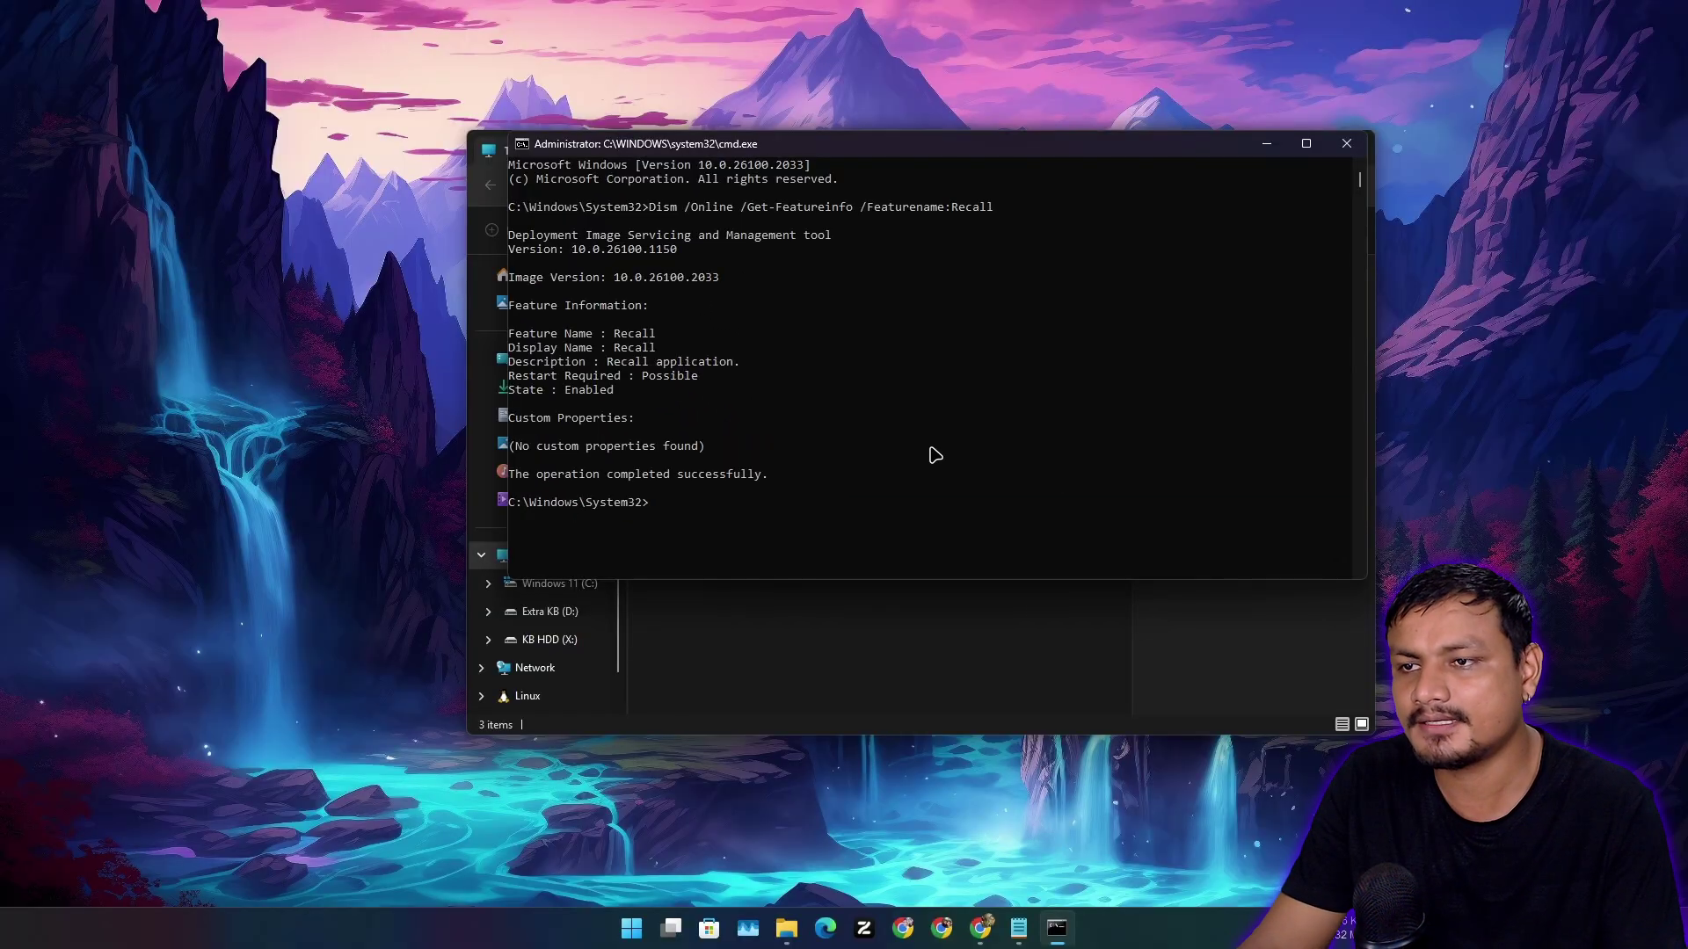
Step: Copy 'Dism /Online /Disable-Feature /Featurename:Recall' from Notepad and paste it at the admin prompt
{"action": "left_click", "coordinate": [1018, 927]}
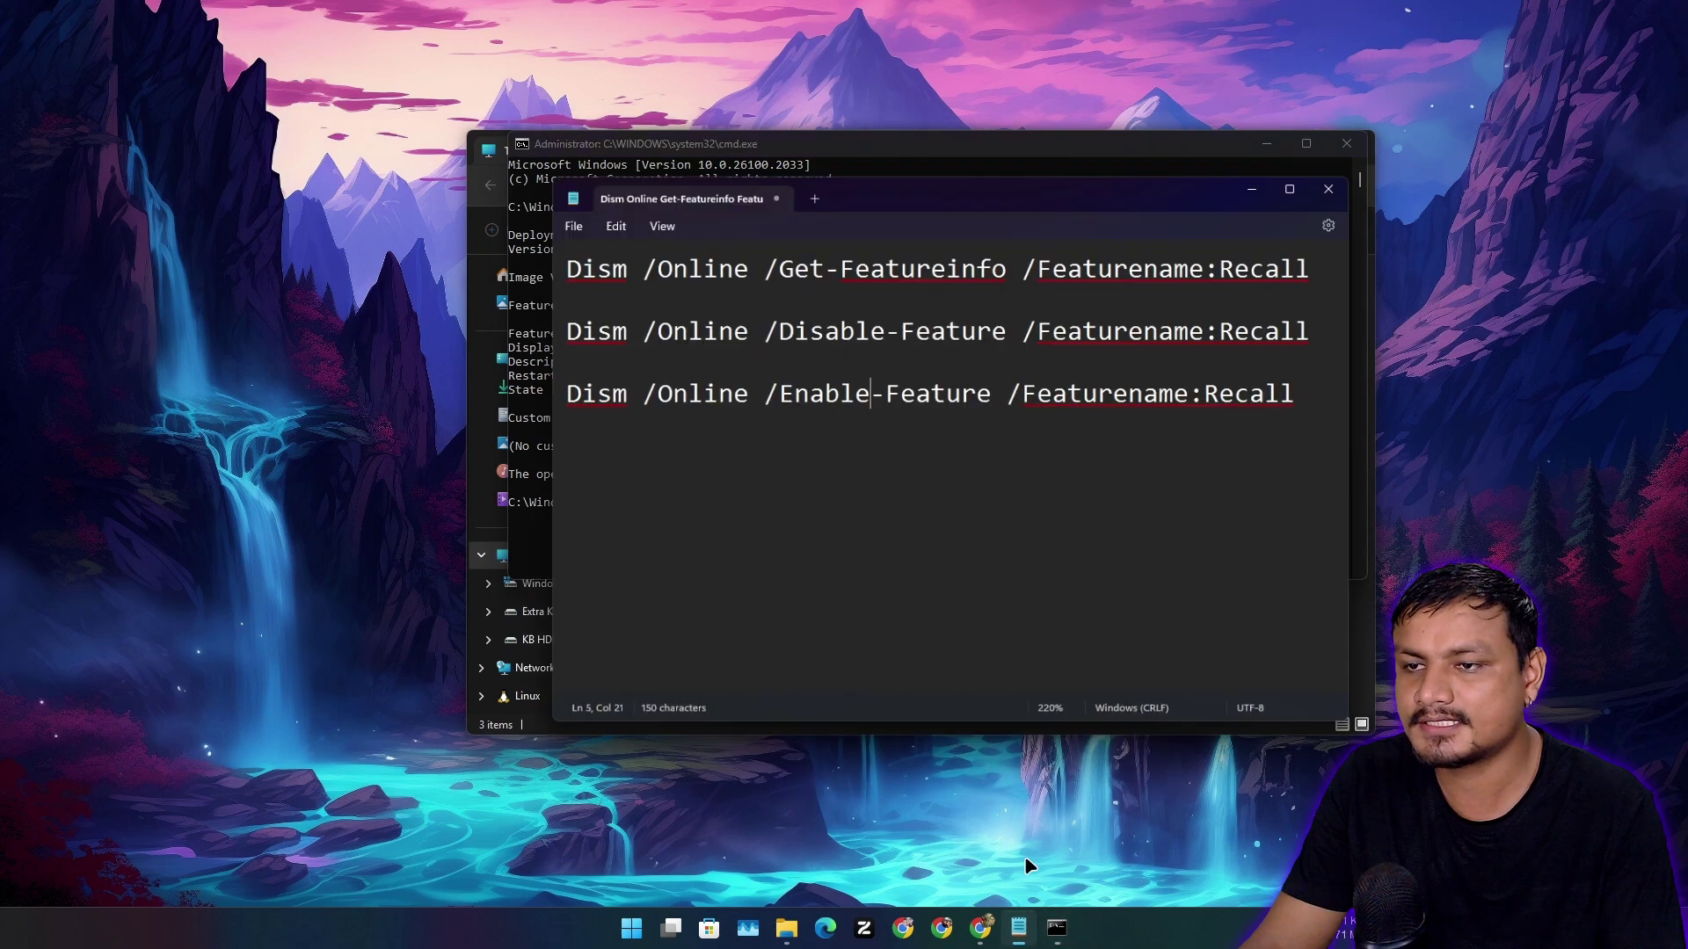
{"action": "left_click_drag", "start_coordinate": [555, 305], "coordinate": [847, 305]}
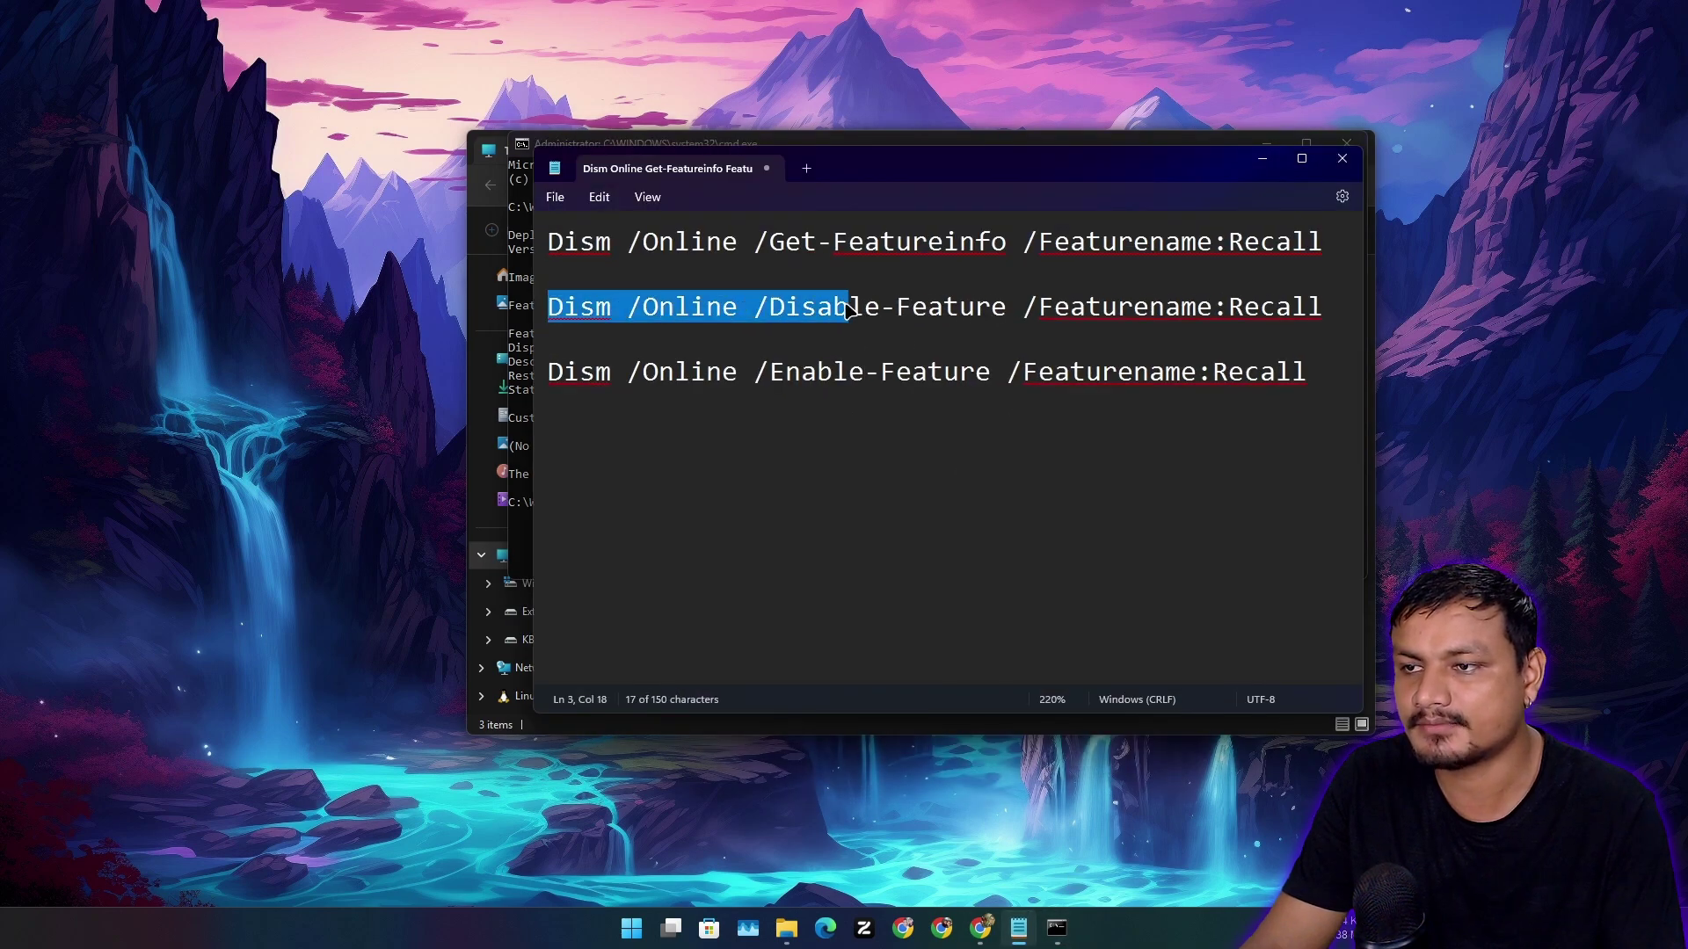
{"action": "triple_click", "coordinate": [1316, 305]}
{"action": "right_click", "coordinate": [1318, 309]}
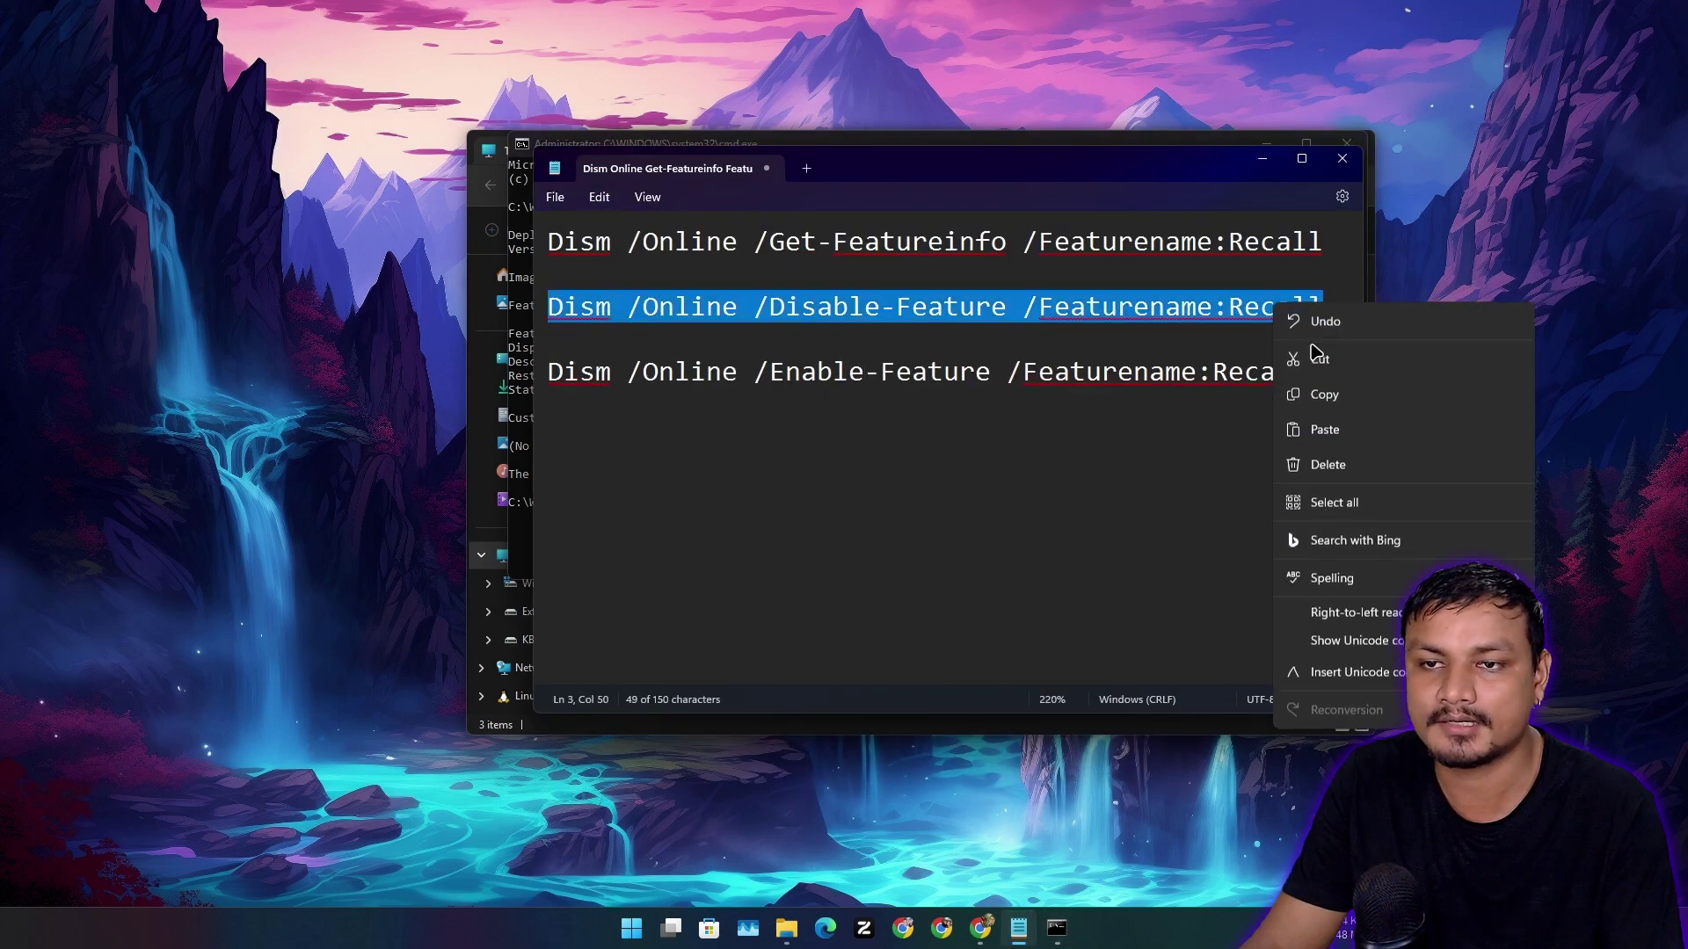
{"action": "left_click", "coordinate": [1323, 394]}
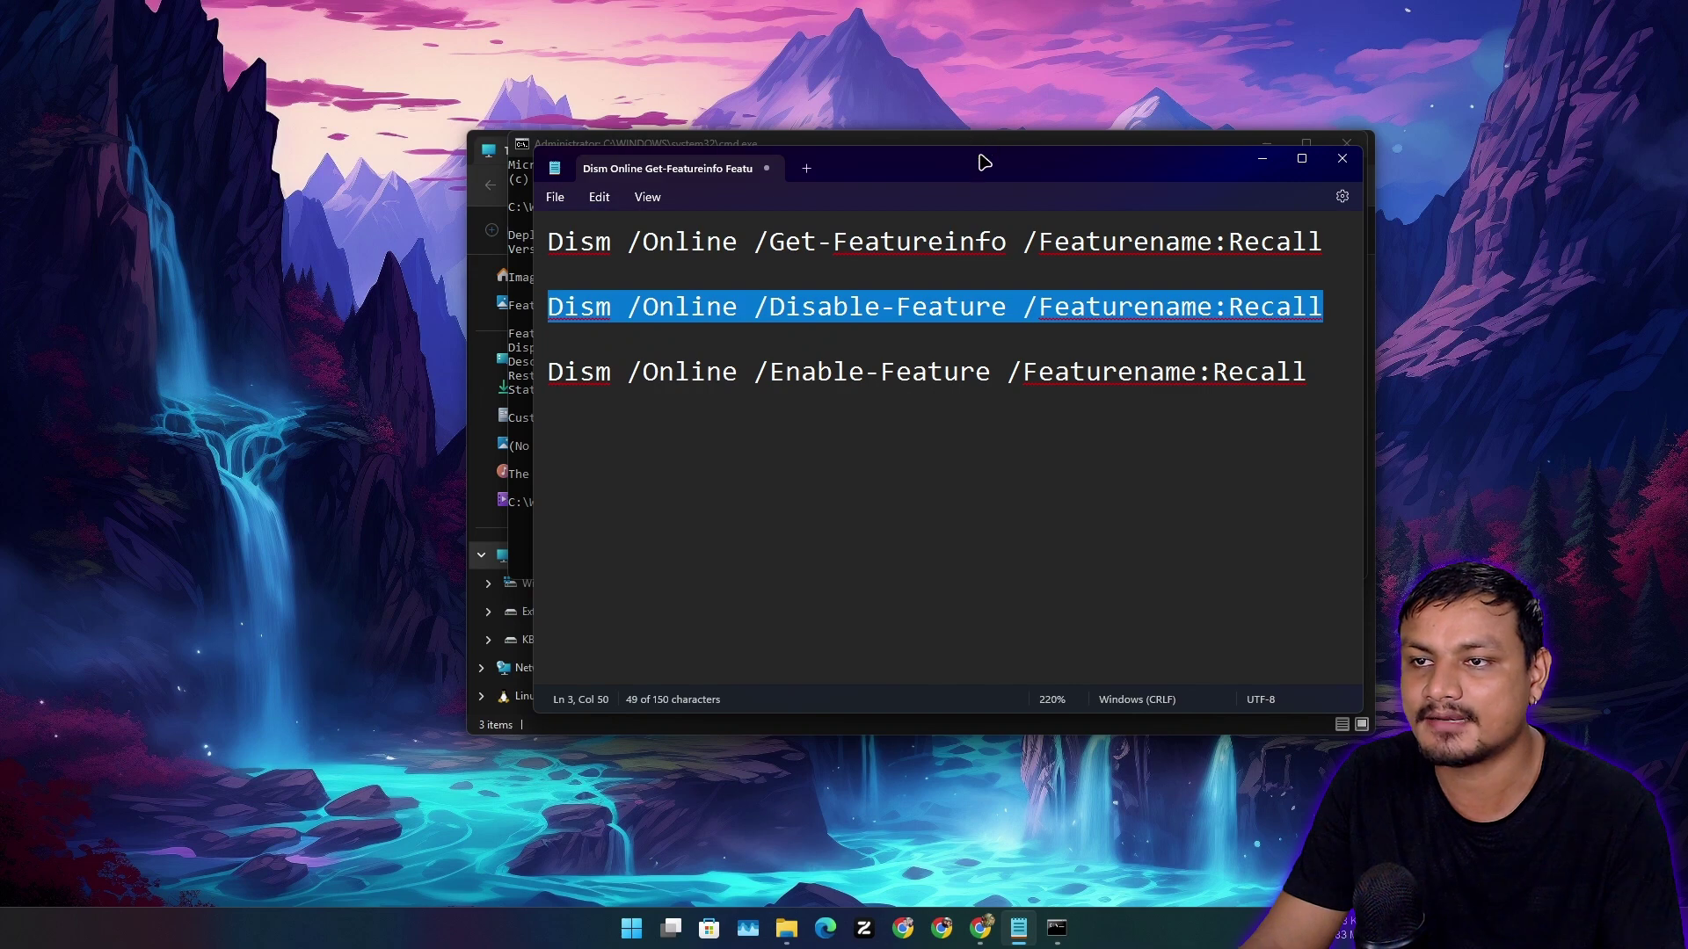
{"action": "left_click_drag", "start_coordinate": [983, 162], "coordinate": [1046, 262]}
{"action": "left_click", "coordinate": [953, 159]}
{"action": "right_click", "coordinate": [717, 519]}
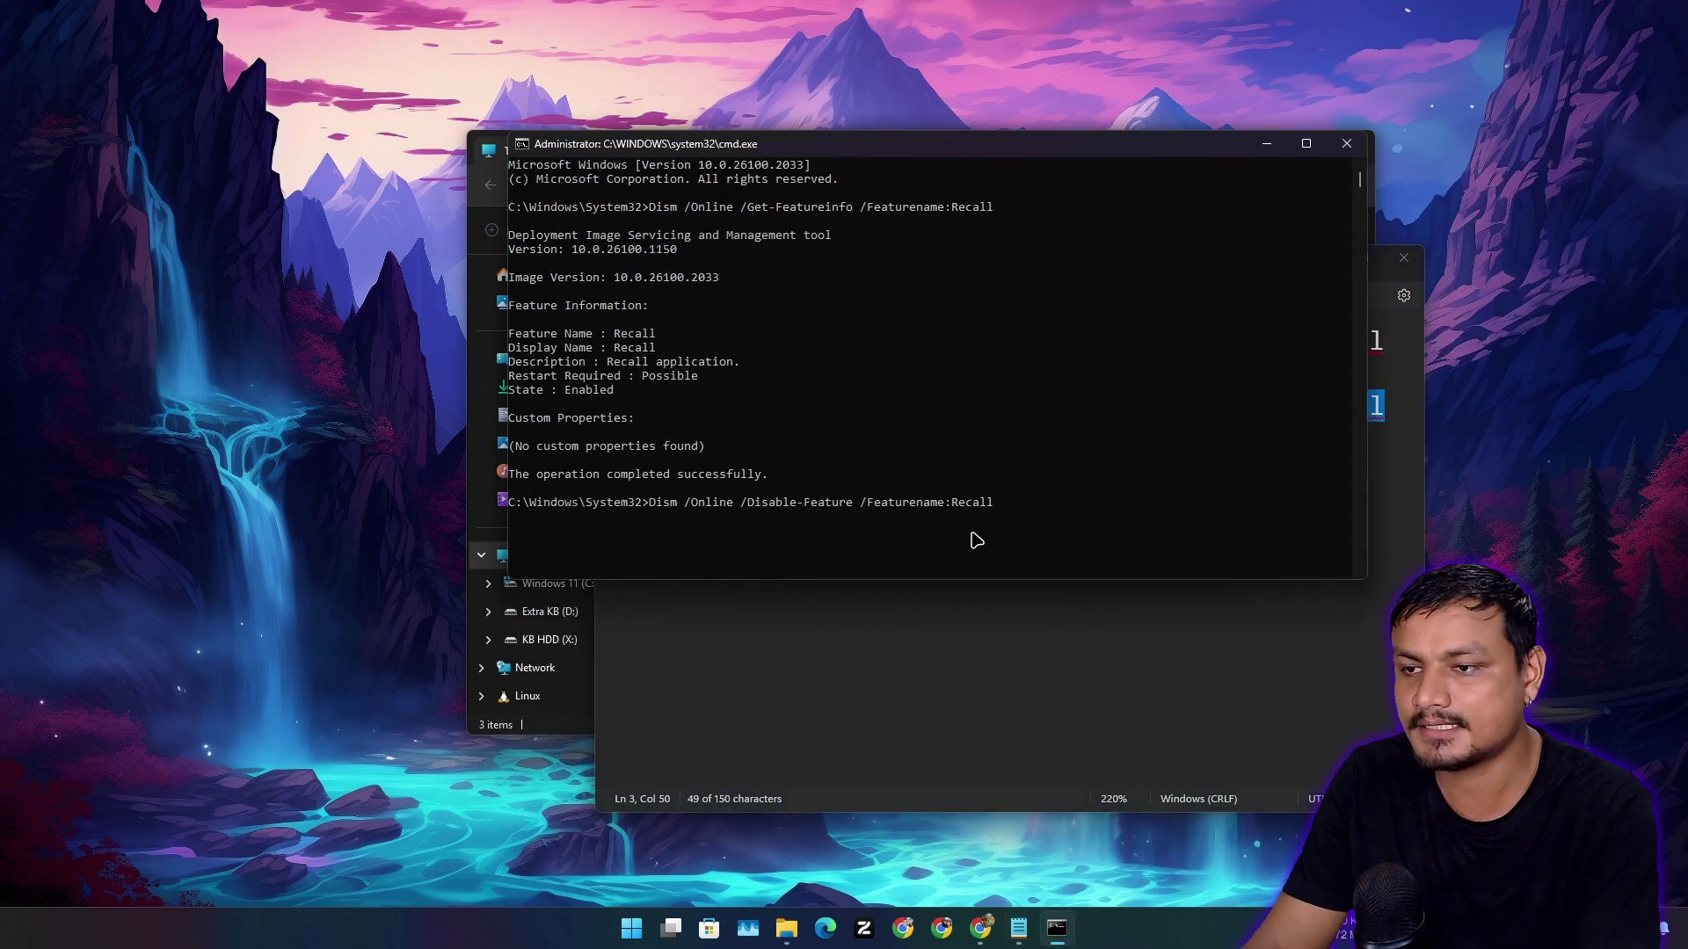
Step: Run the DISM Disable-Feature command for Recall and let it complete at 100%
{"action": "key", "text": "Return"}
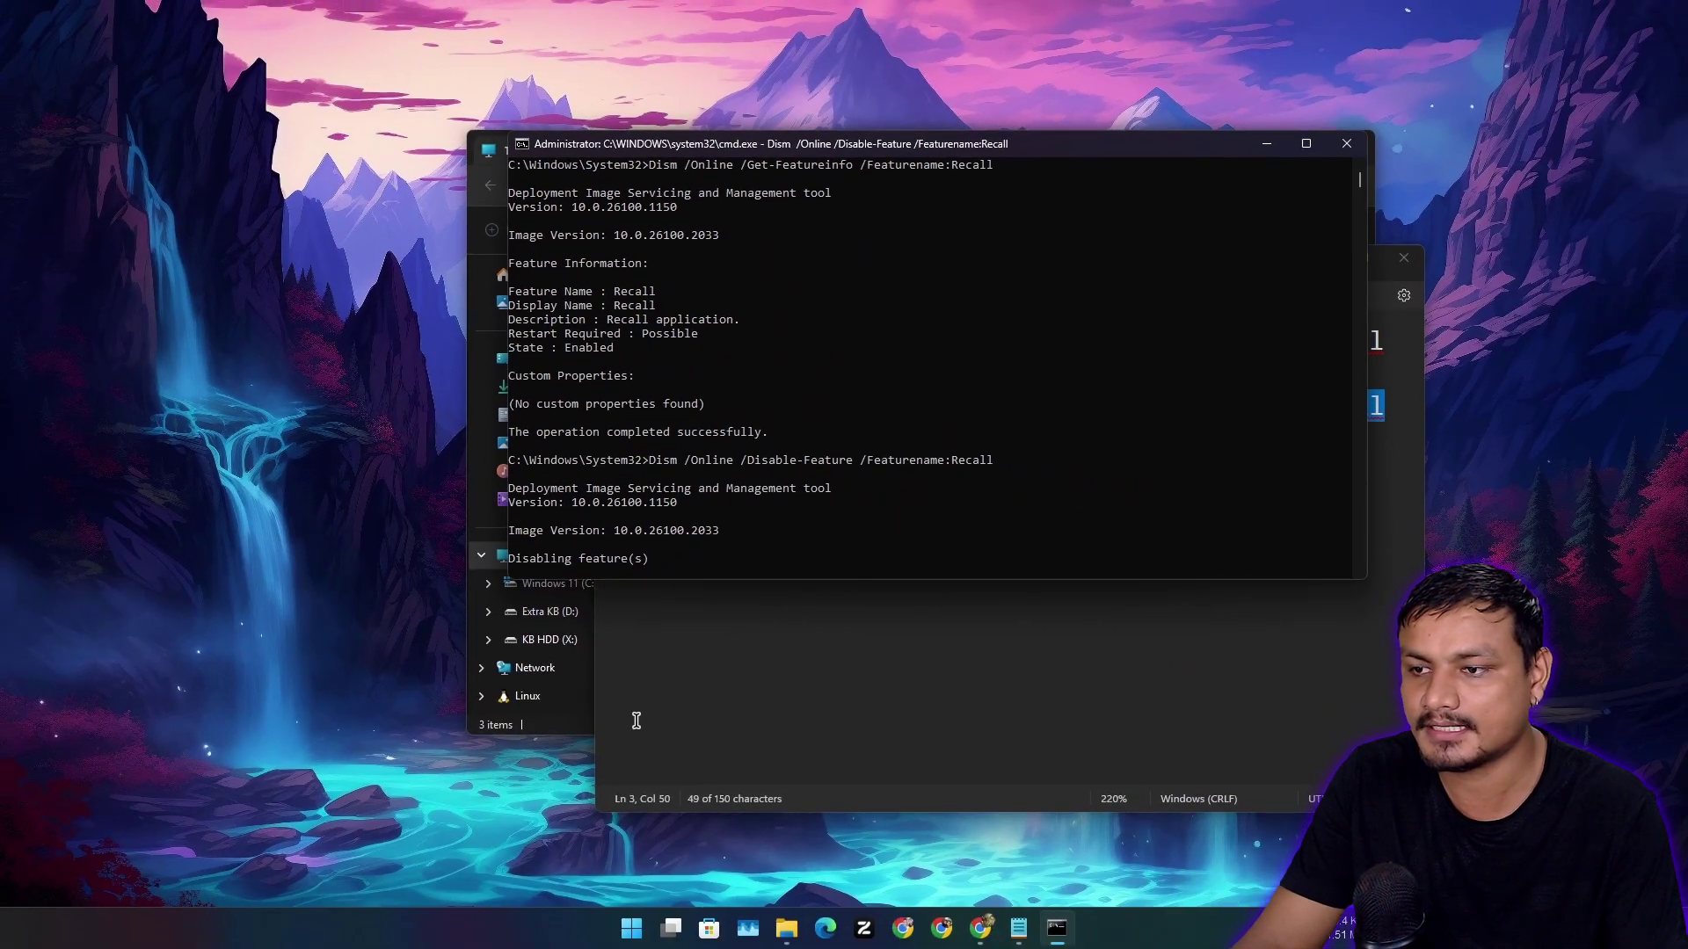
{"action": "left_click", "coordinate": [787, 573]}
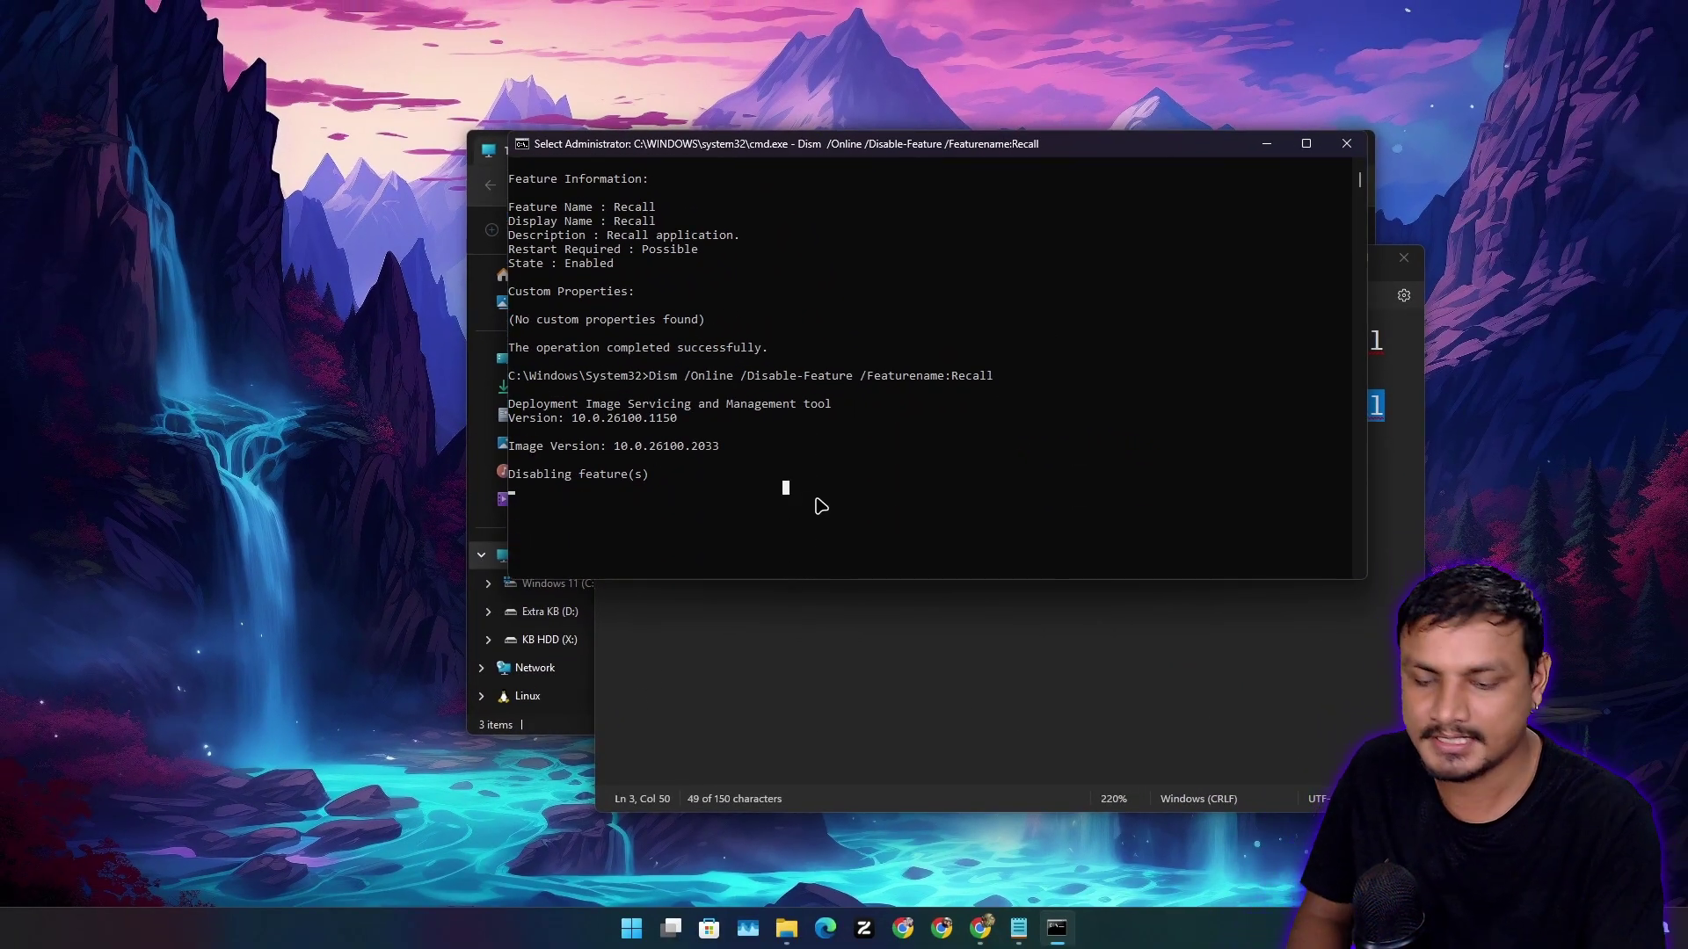
{"action": "key", "text": "Escape"}
Step: Re-run the Get-Featureinfo query to confirm Recall's State is now Disabled
{"action": "key", "text": "Up"}
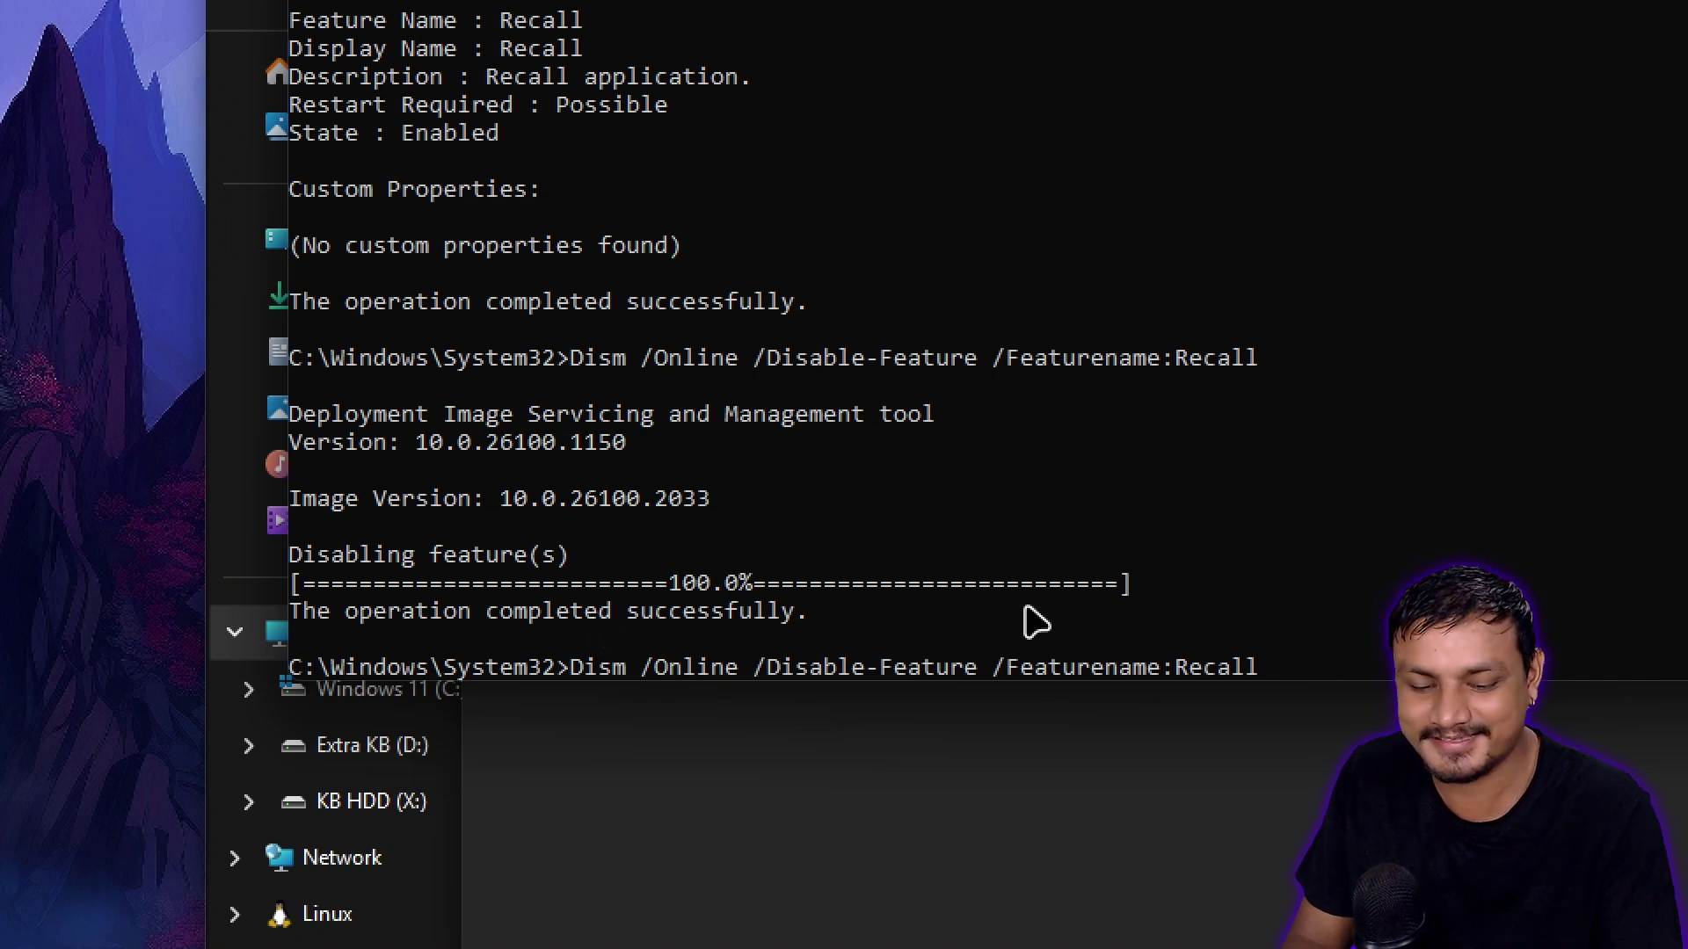
{"action": "key", "text": "Up"}
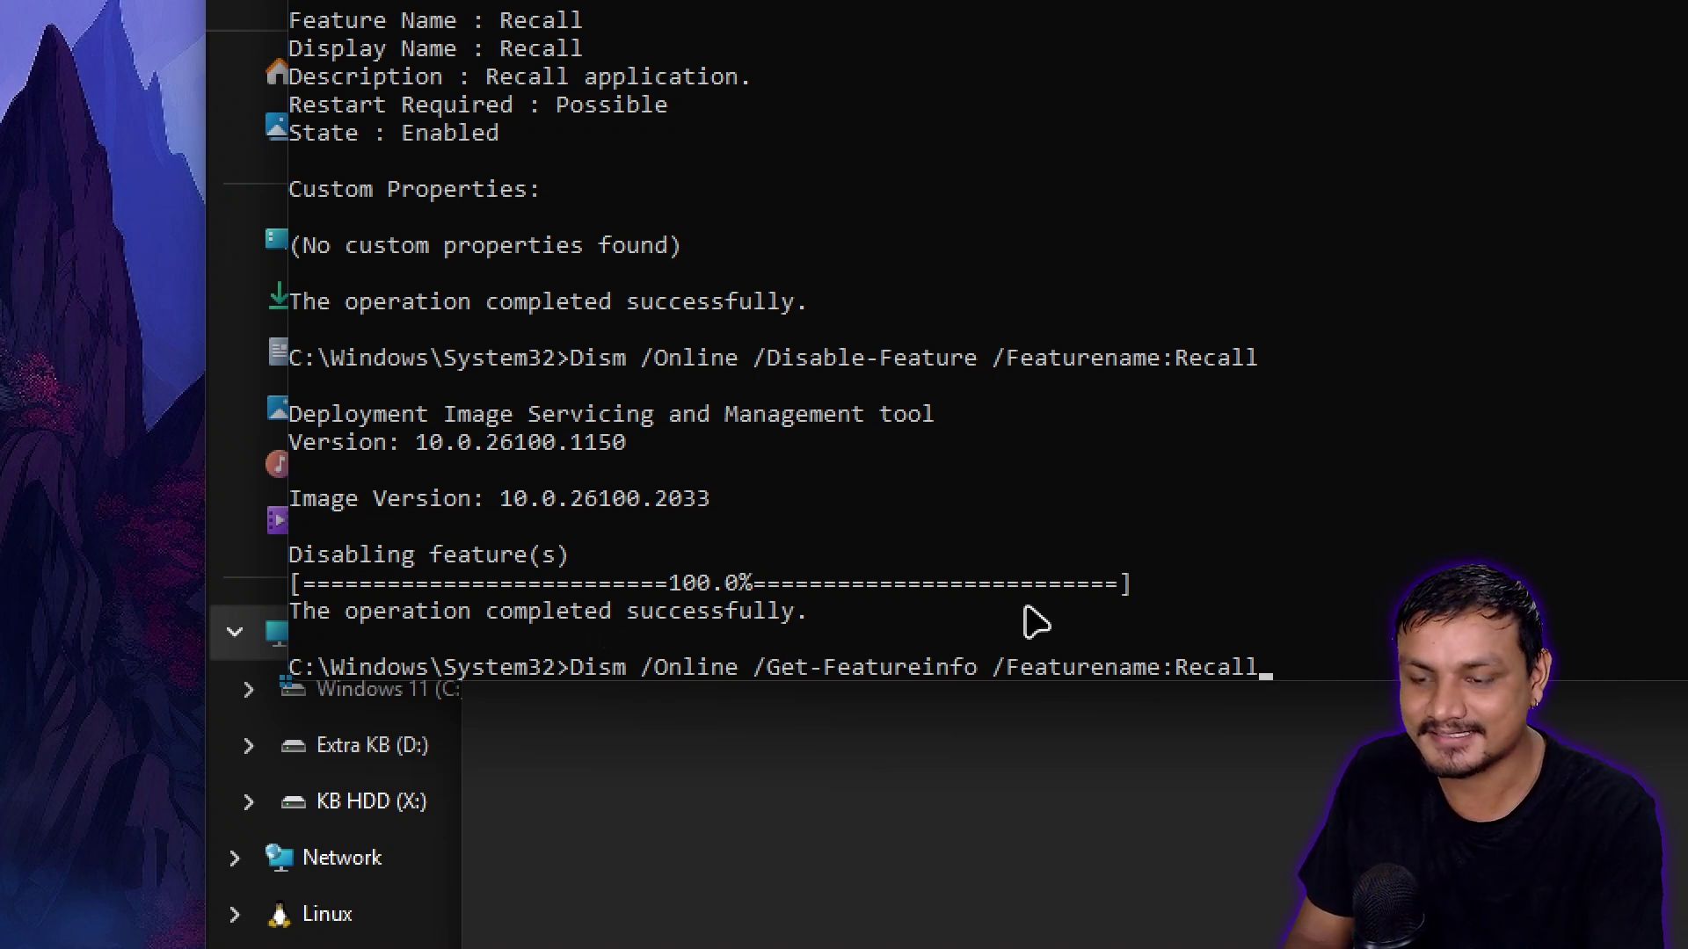
{"action": "key", "text": "Return"}
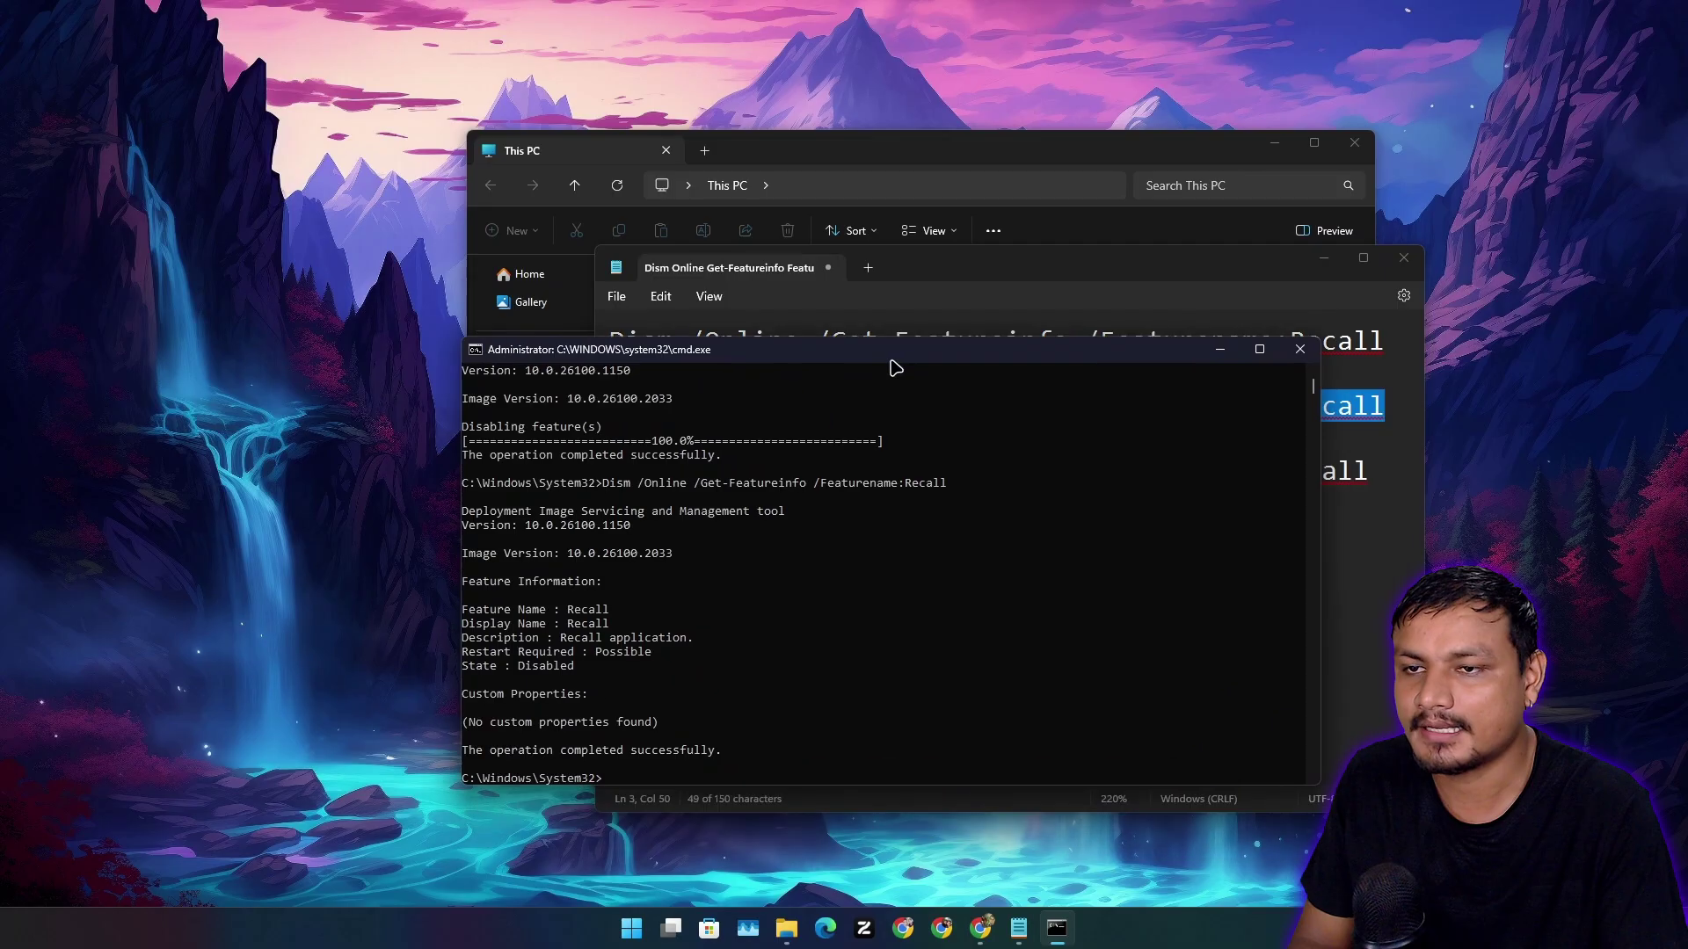
Step: Look over the Enable-Feature Recall line in Notepad, then switch to the 'Microsoft Recall Update' video
{"action": "left_click_drag", "start_coordinate": [895, 367], "coordinate": [894, 378]}
{"action": "left_click", "coordinate": [1058, 282]}
{"action": "left_click", "coordinate": [738, 473]}
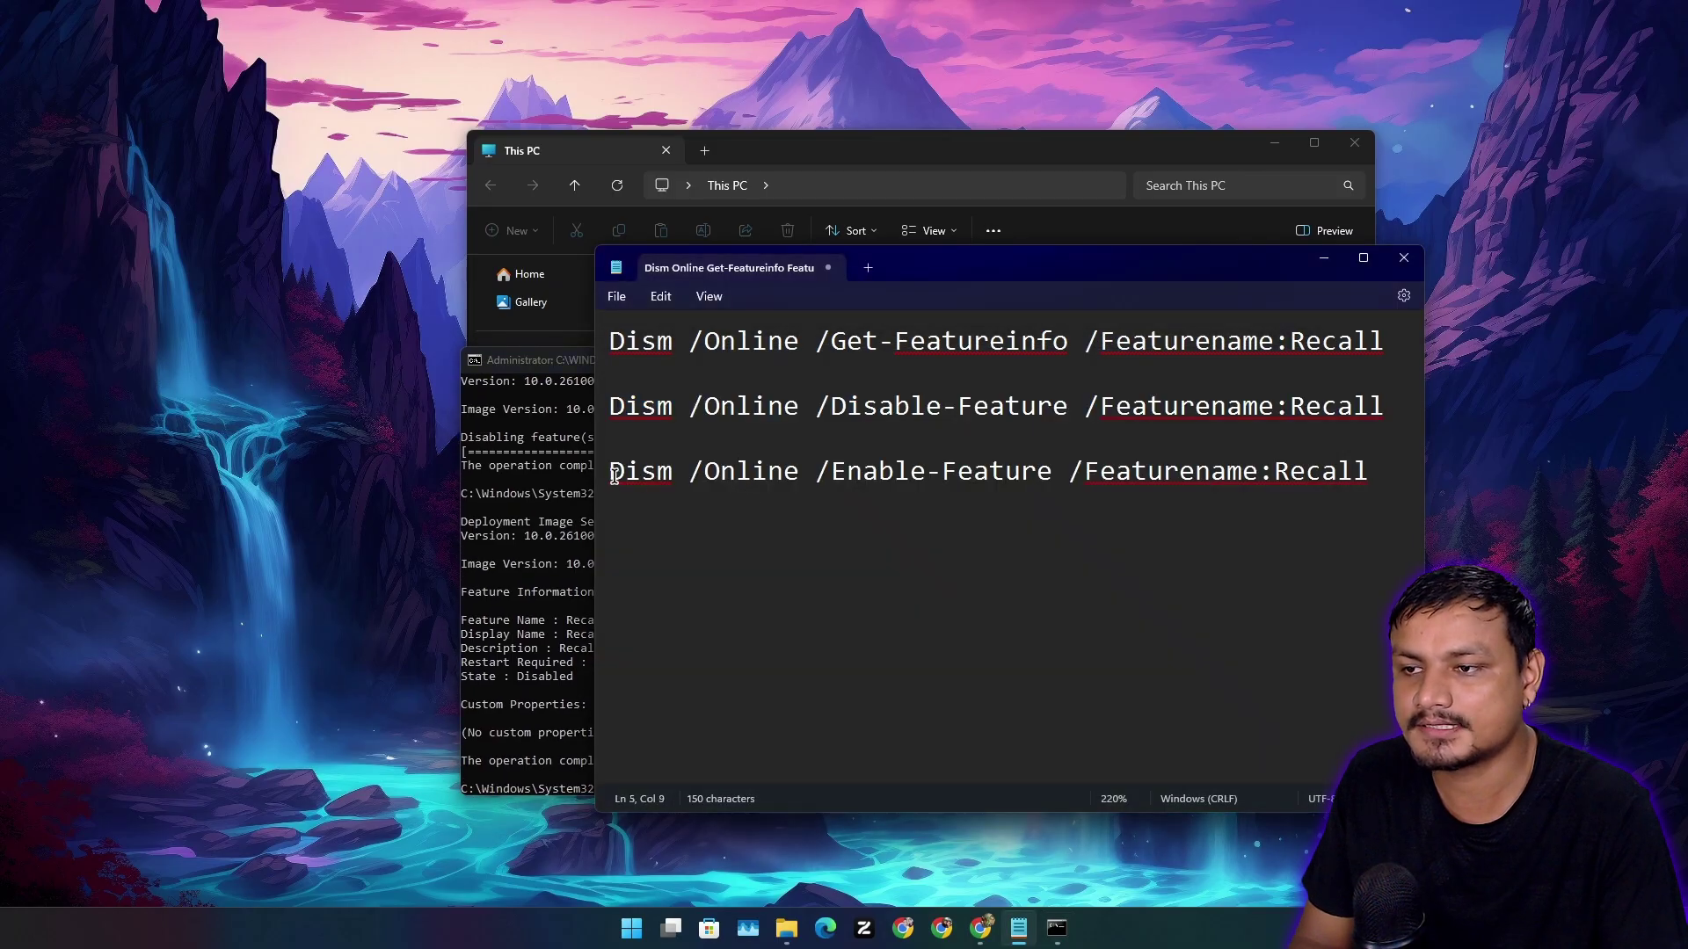
{"action": "left_click_drag", "start_coordinate": [614, 475], "coordinate": [1375, 480]}
{"action": "left_click", "coordinate": [1244, 579]}
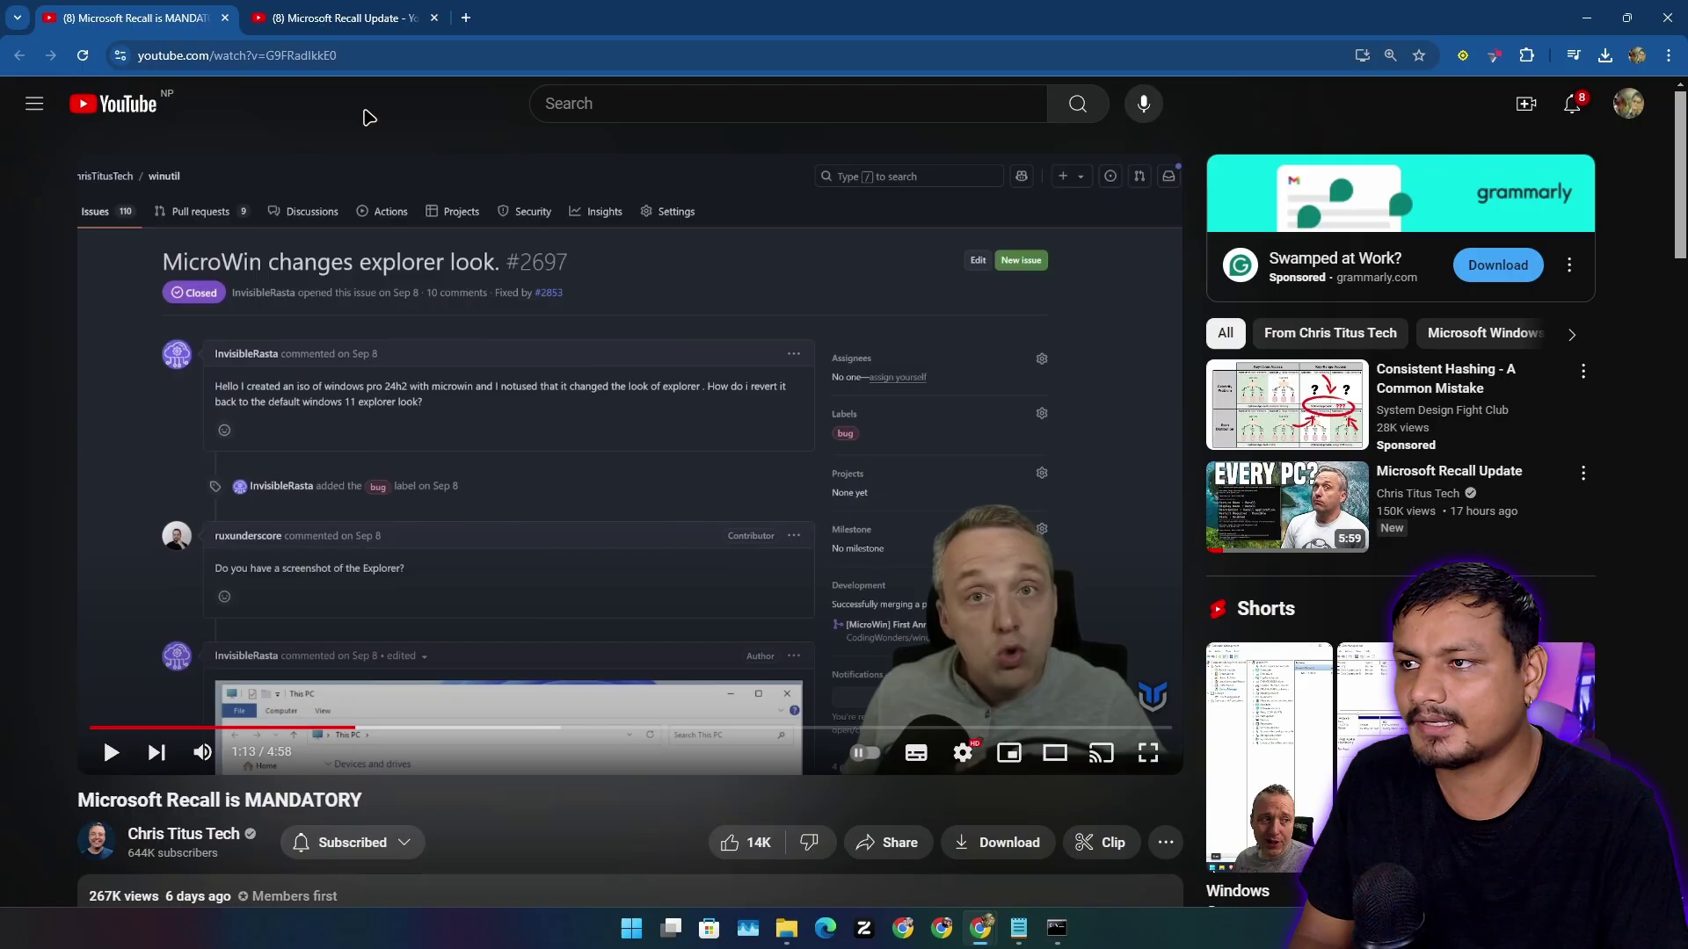
{"action": "key", "text": "ctrl+Tab"}
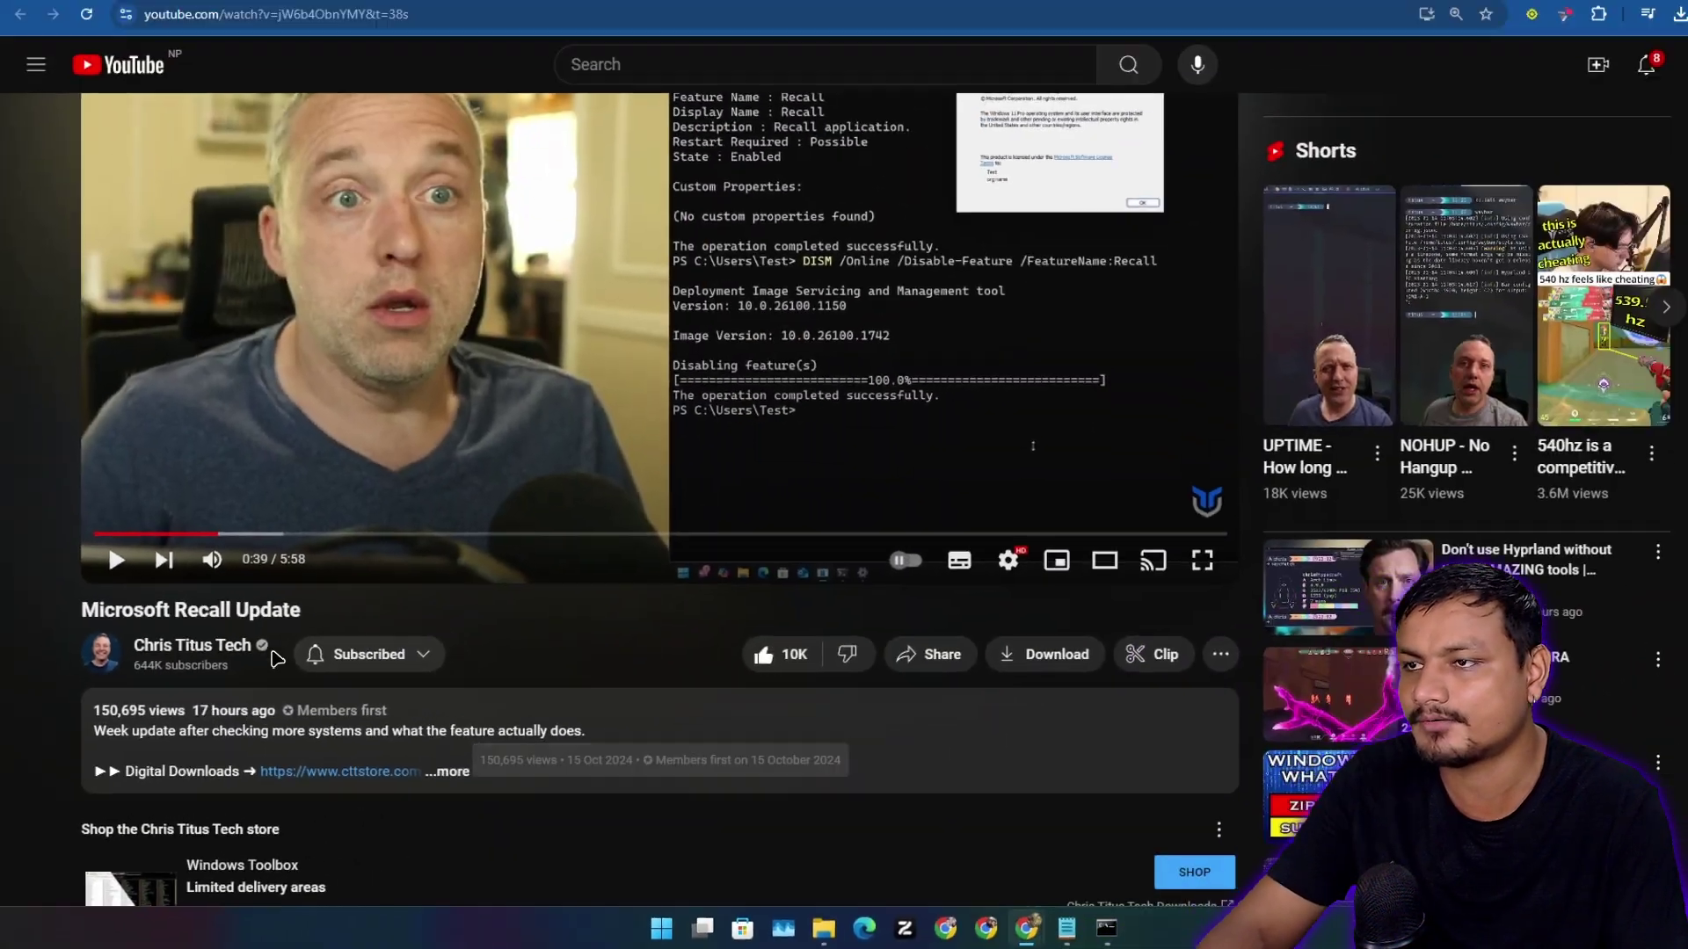
Step: Minimize the 'Microsoft Recall Update' video, File Explorer and the admin console to clear the desktop
{"action": "scroll", "coordinate": [469, 312], "scroll_direction": "up", "scroll_amount": 2}
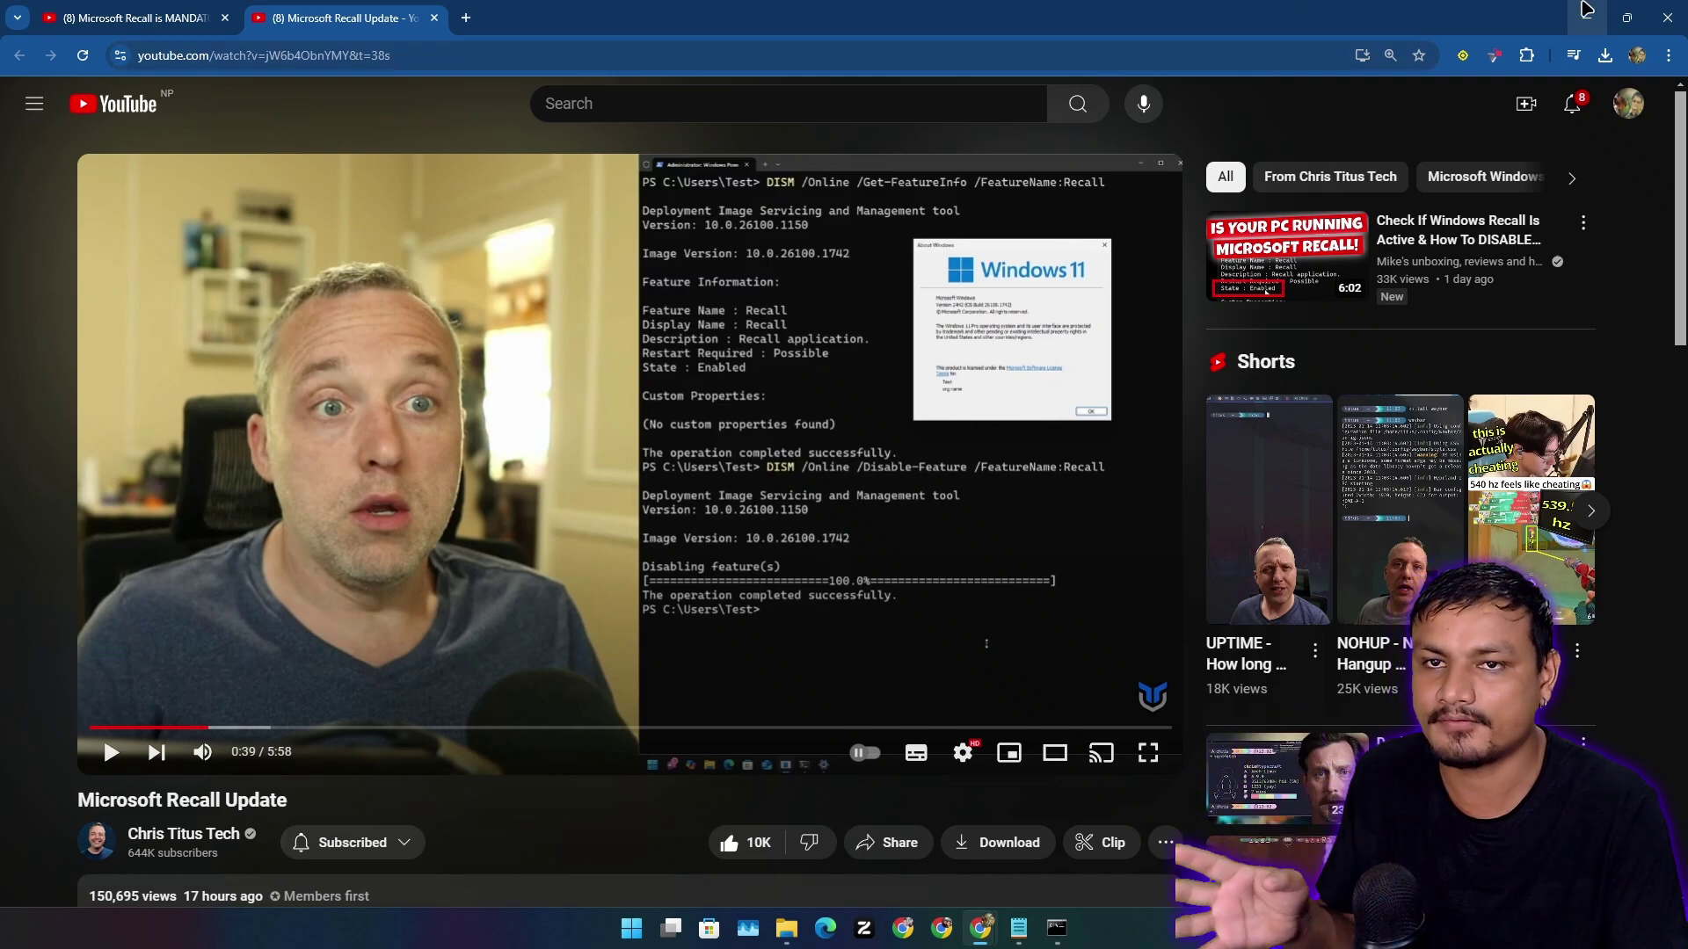
{"action": "left_click", "coordinate": [1585, 11]}
{"action": "left_click", "coordinate": [785, 930]}
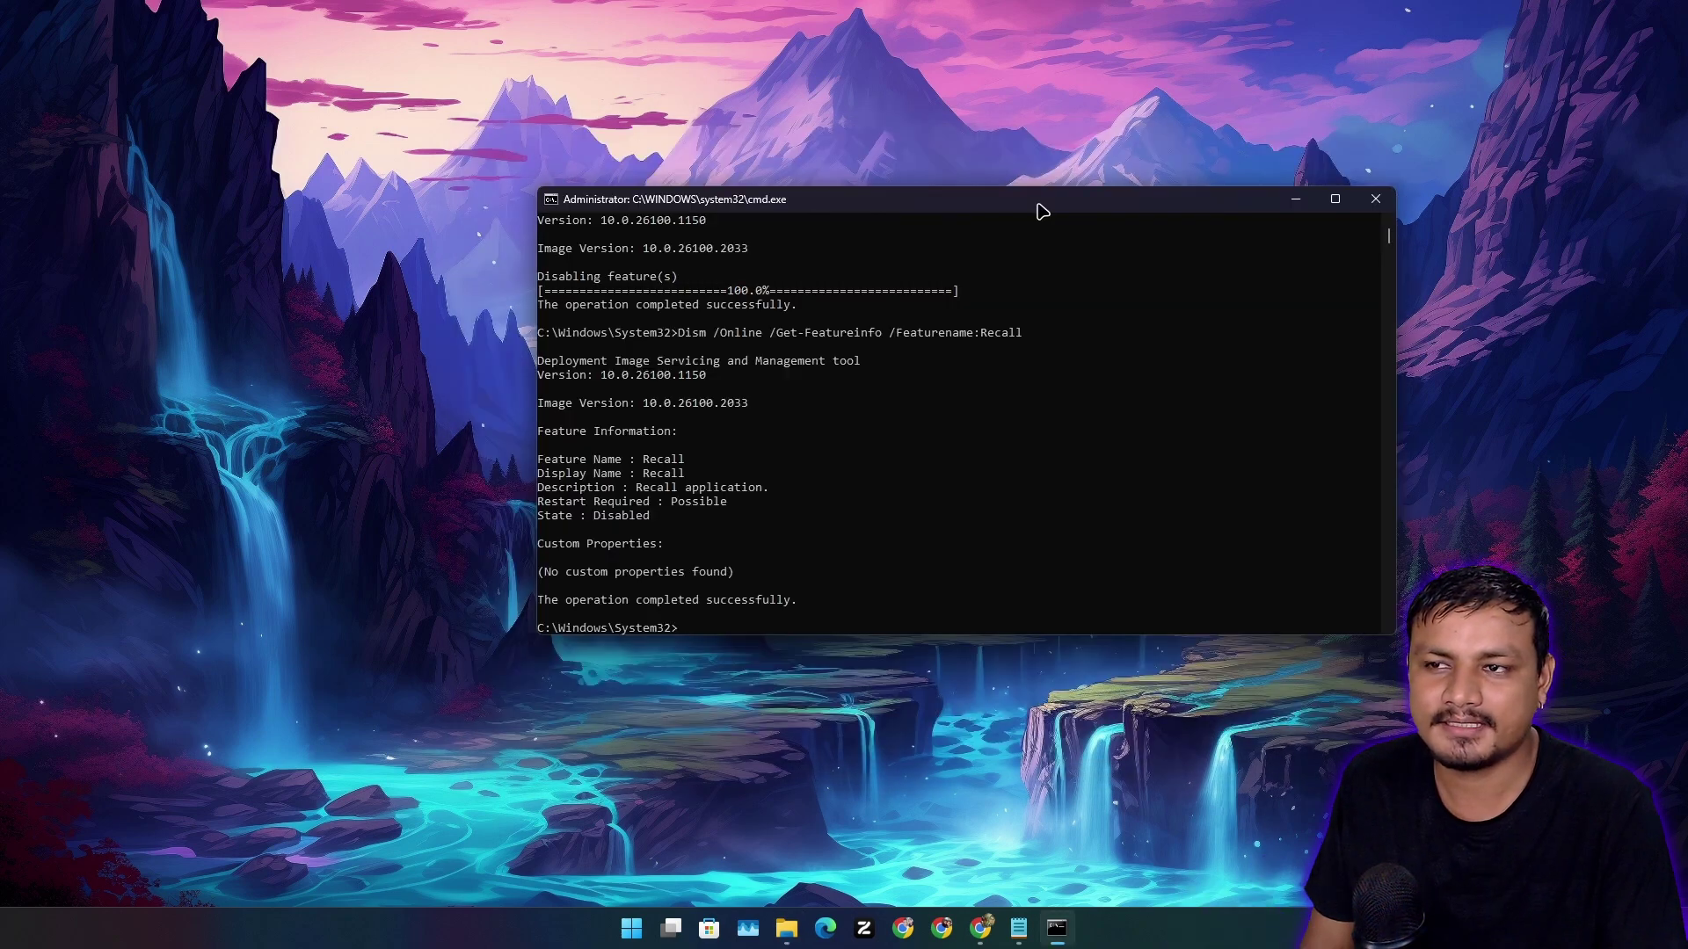
{"action": "left_click", "coordinate": [1294, 200]}
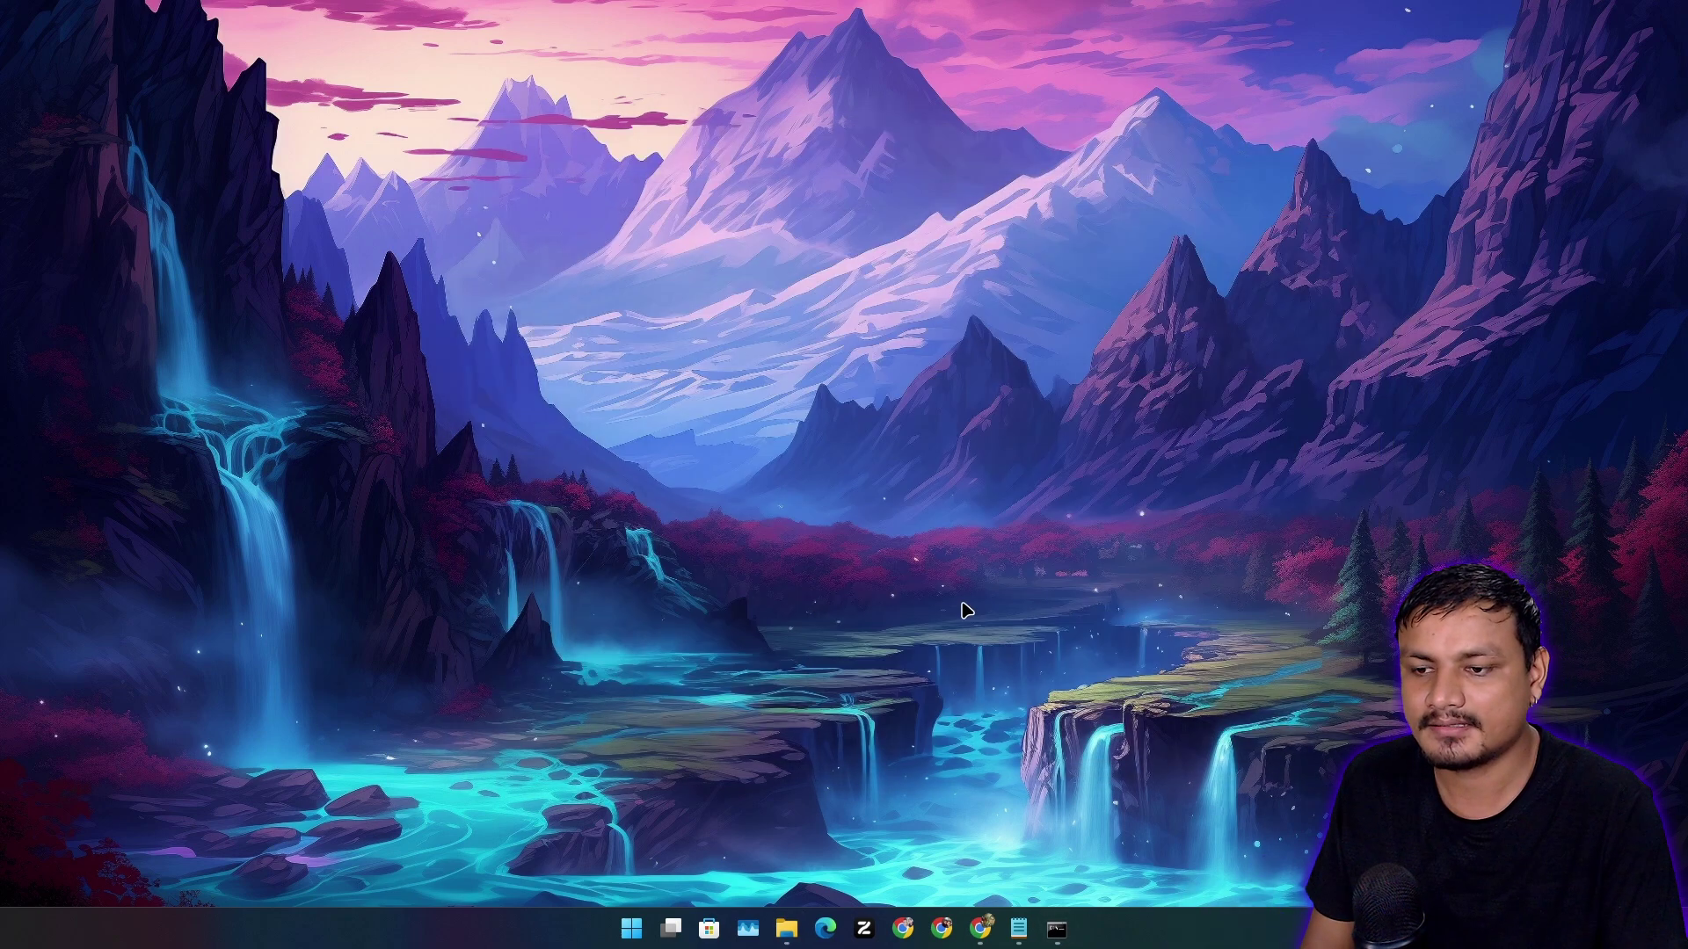
Step: Open the Microsoft Support 'Retrace your steps with Recall' article and scroll through it
{"action": "mouse_move", "coordinate": [982, 924]}
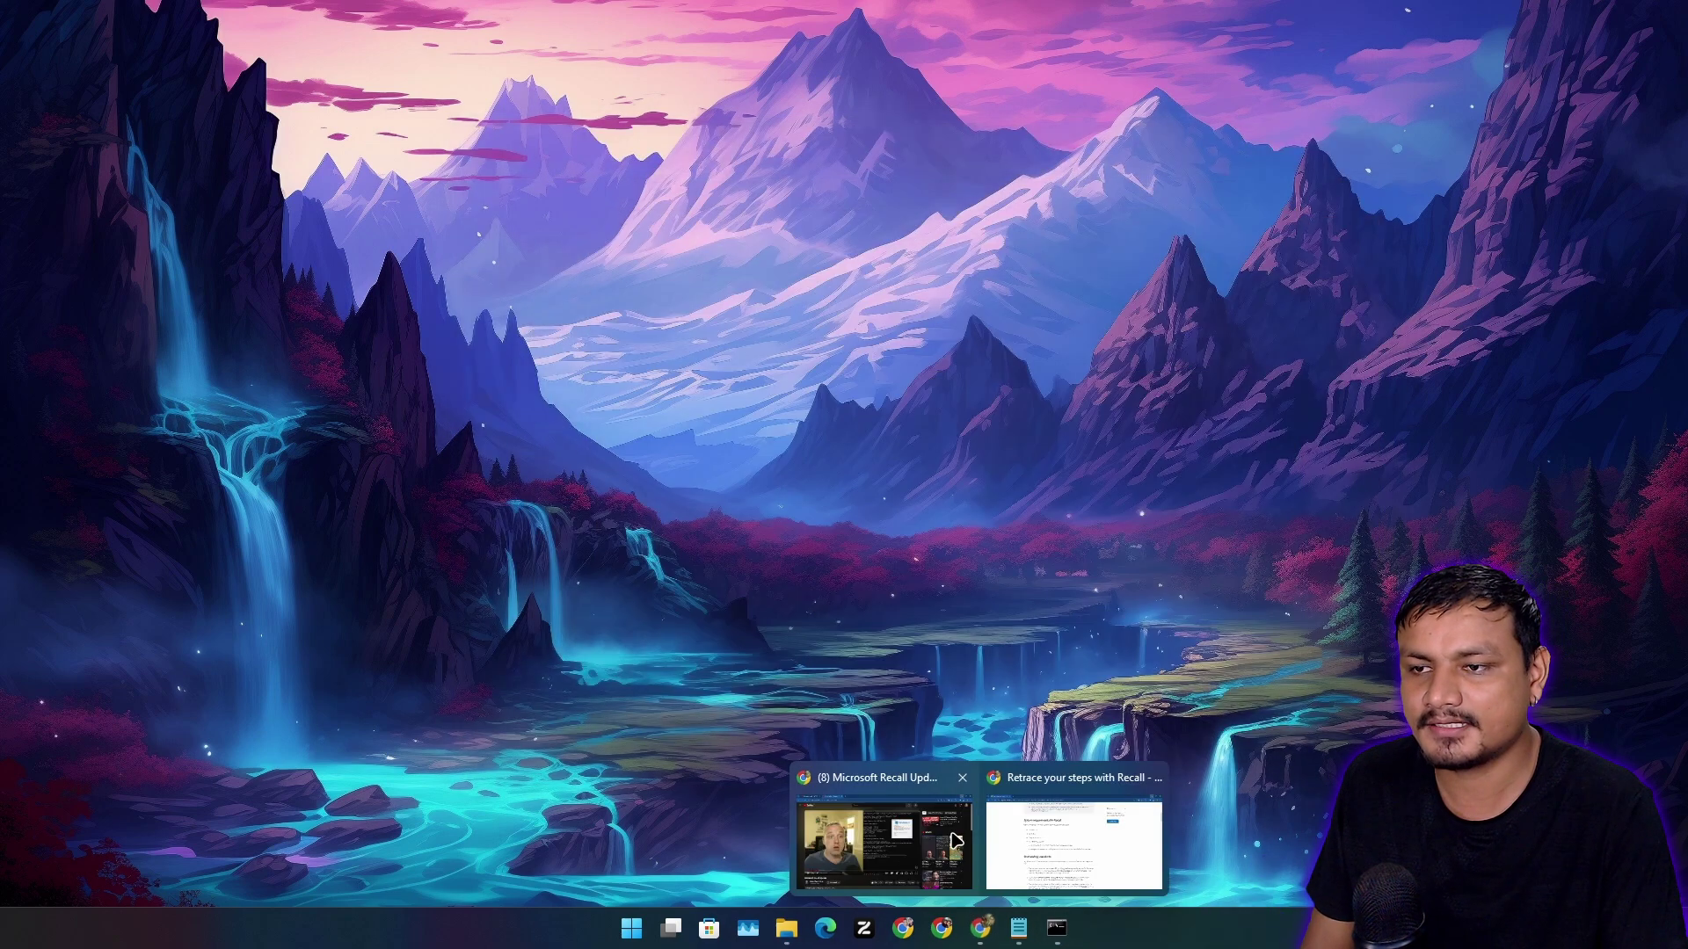
{"action": "left_click", "coordinate": [1063, 821]}
{"action": "scroll", "coordinate": [875, 350], "scroll_direction": "up", "scroll_amount": 5}
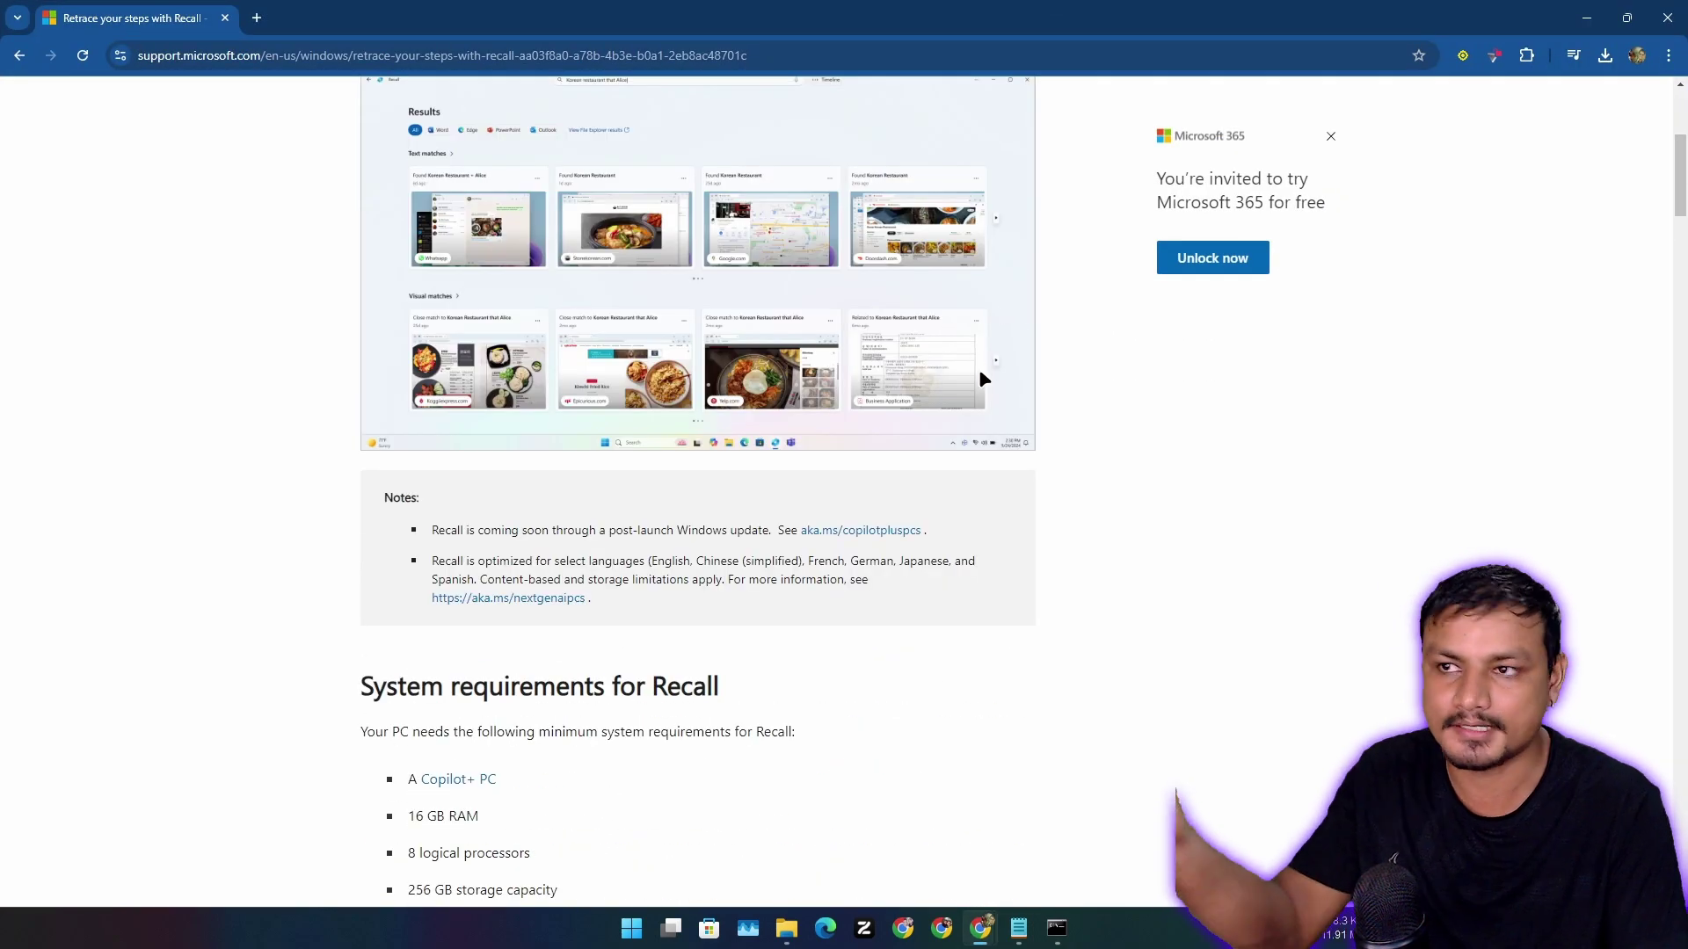
{"action": "scroll", "coordinate": [979, 368], "scroll_direction": "down", "scroll_amount": 18}
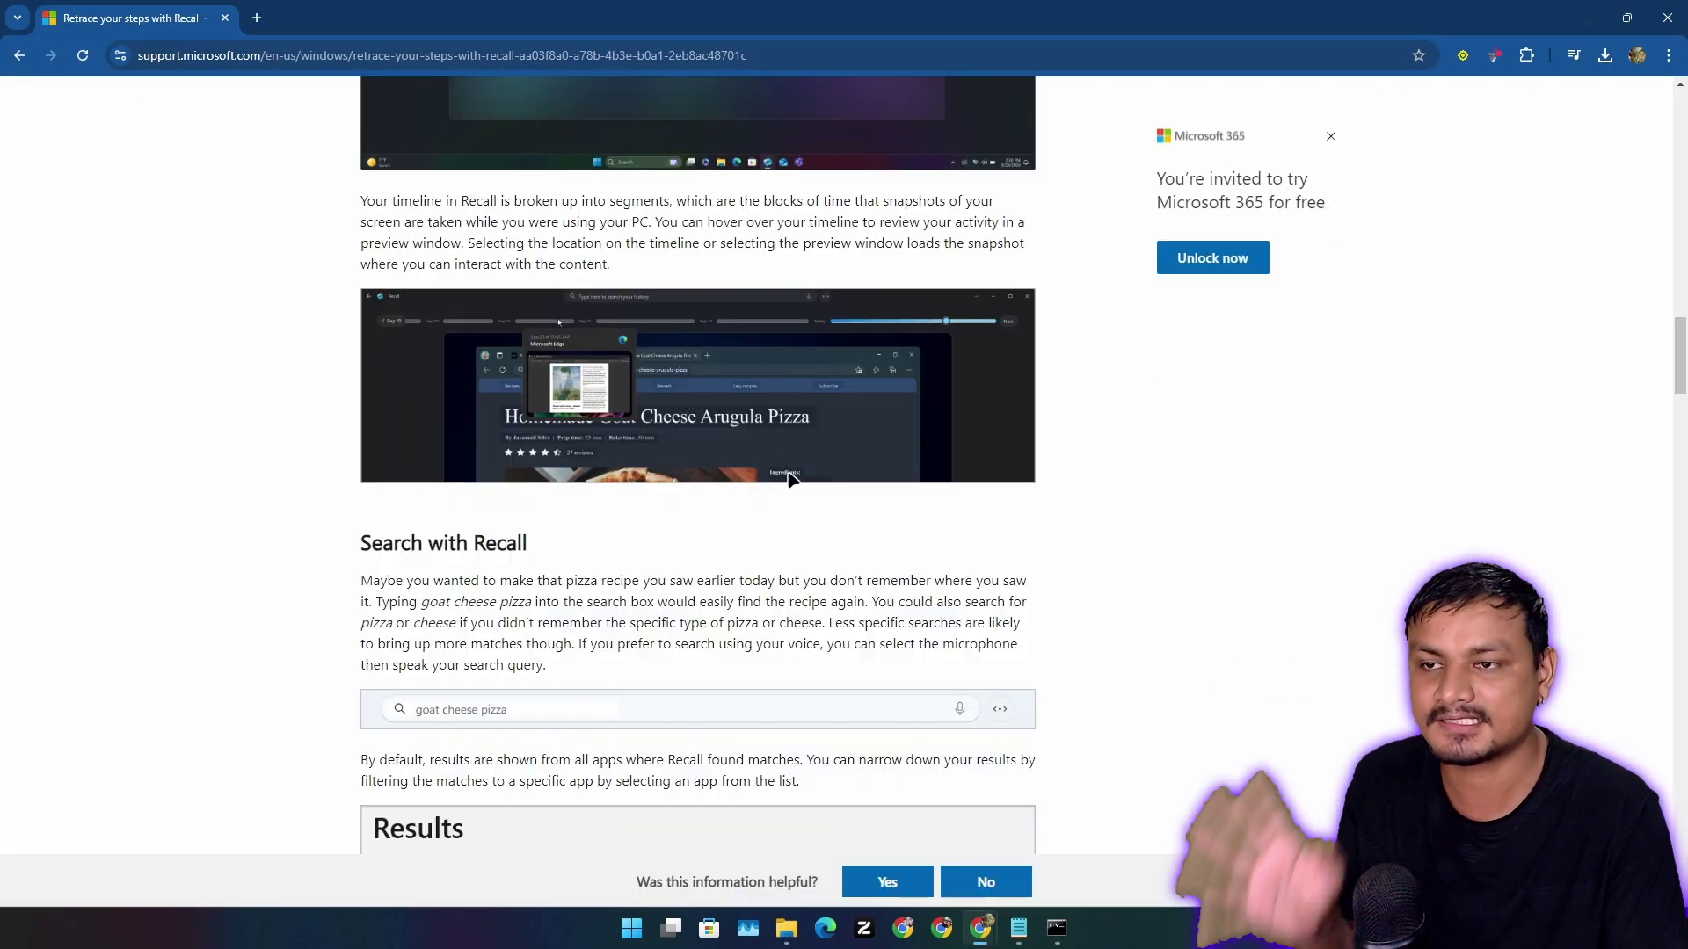
{"action": "scroll", "coordinate": [787, 457], "scroll_direction": "down", "scroll_amount": 2}
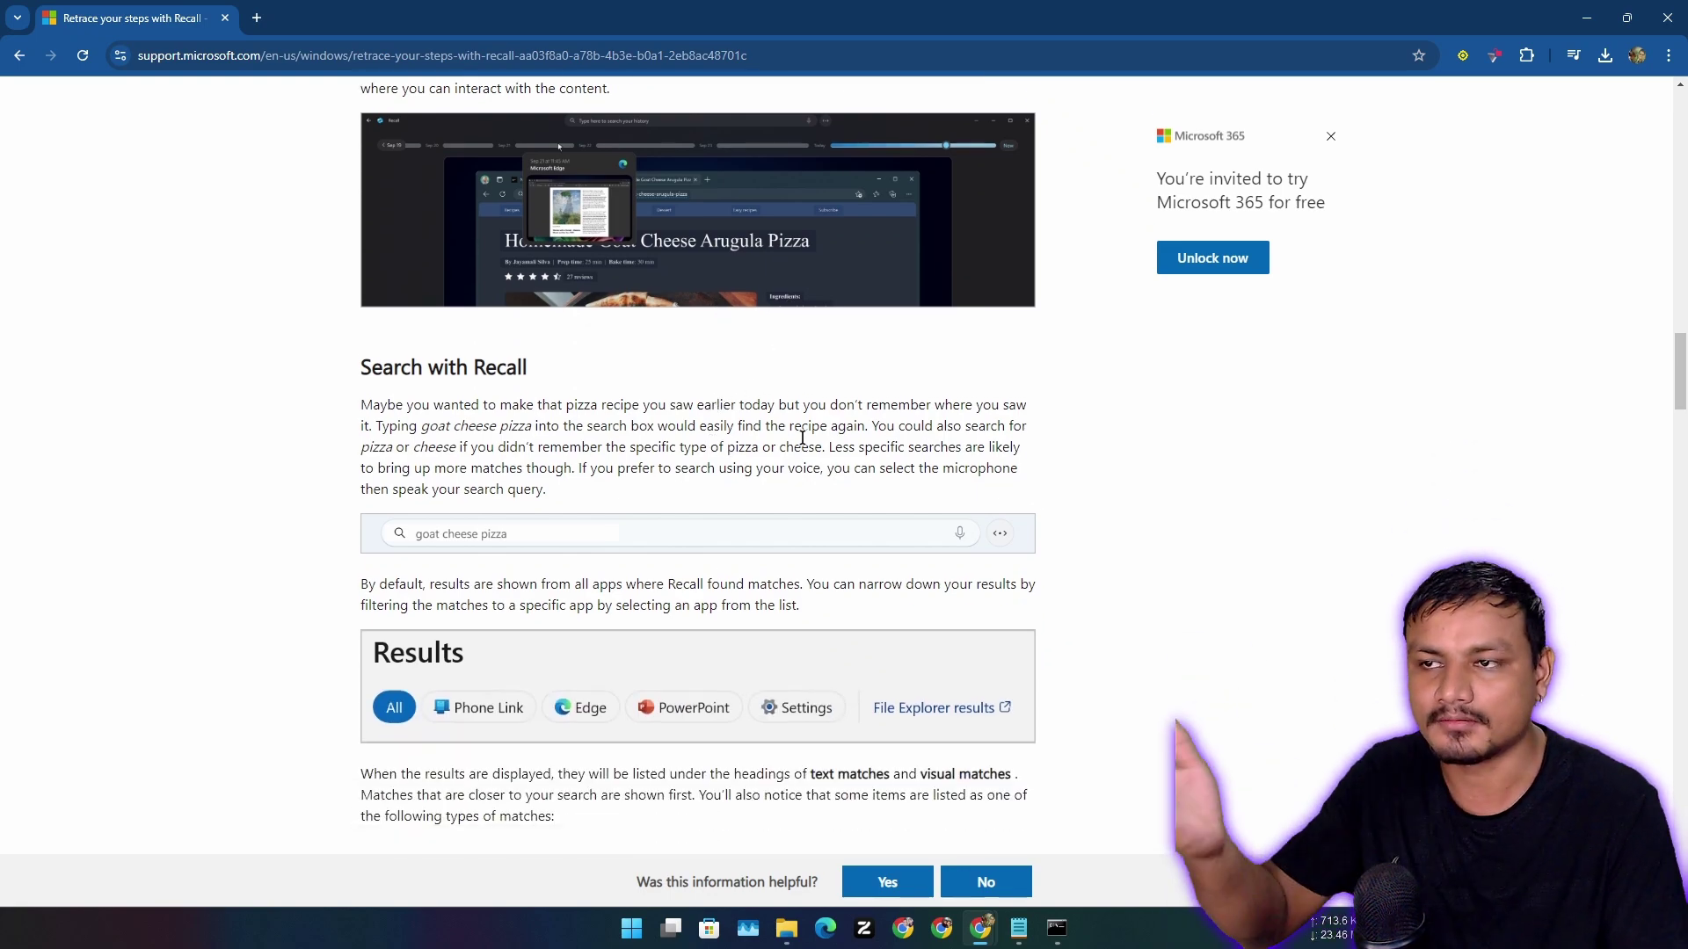
{"action": "scroll", "coordinate": [914, 441], "scroll_direction": "up", "scroll_amount": 13}
{"action": "scroll", "coordinate": [913, 441], "scroll_direction": "up", "scroll_amount": 7}
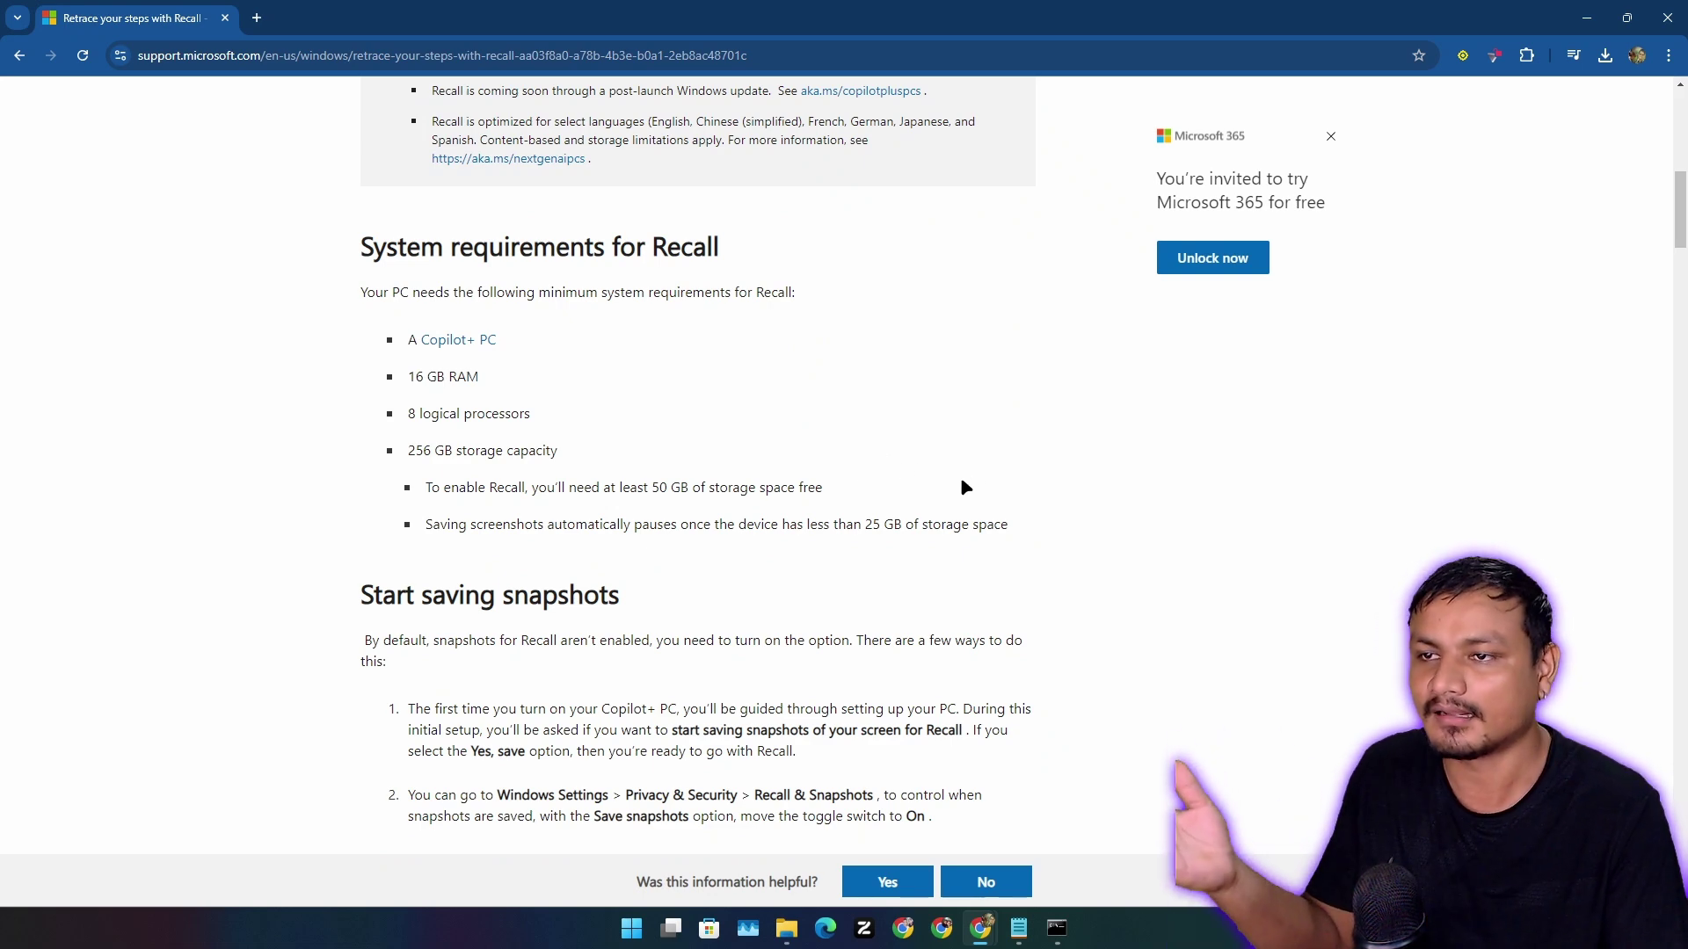
{"action": "scroll", "coordinate": [960, 476], "scroll_direction": "up", "scroll_amount": 6}
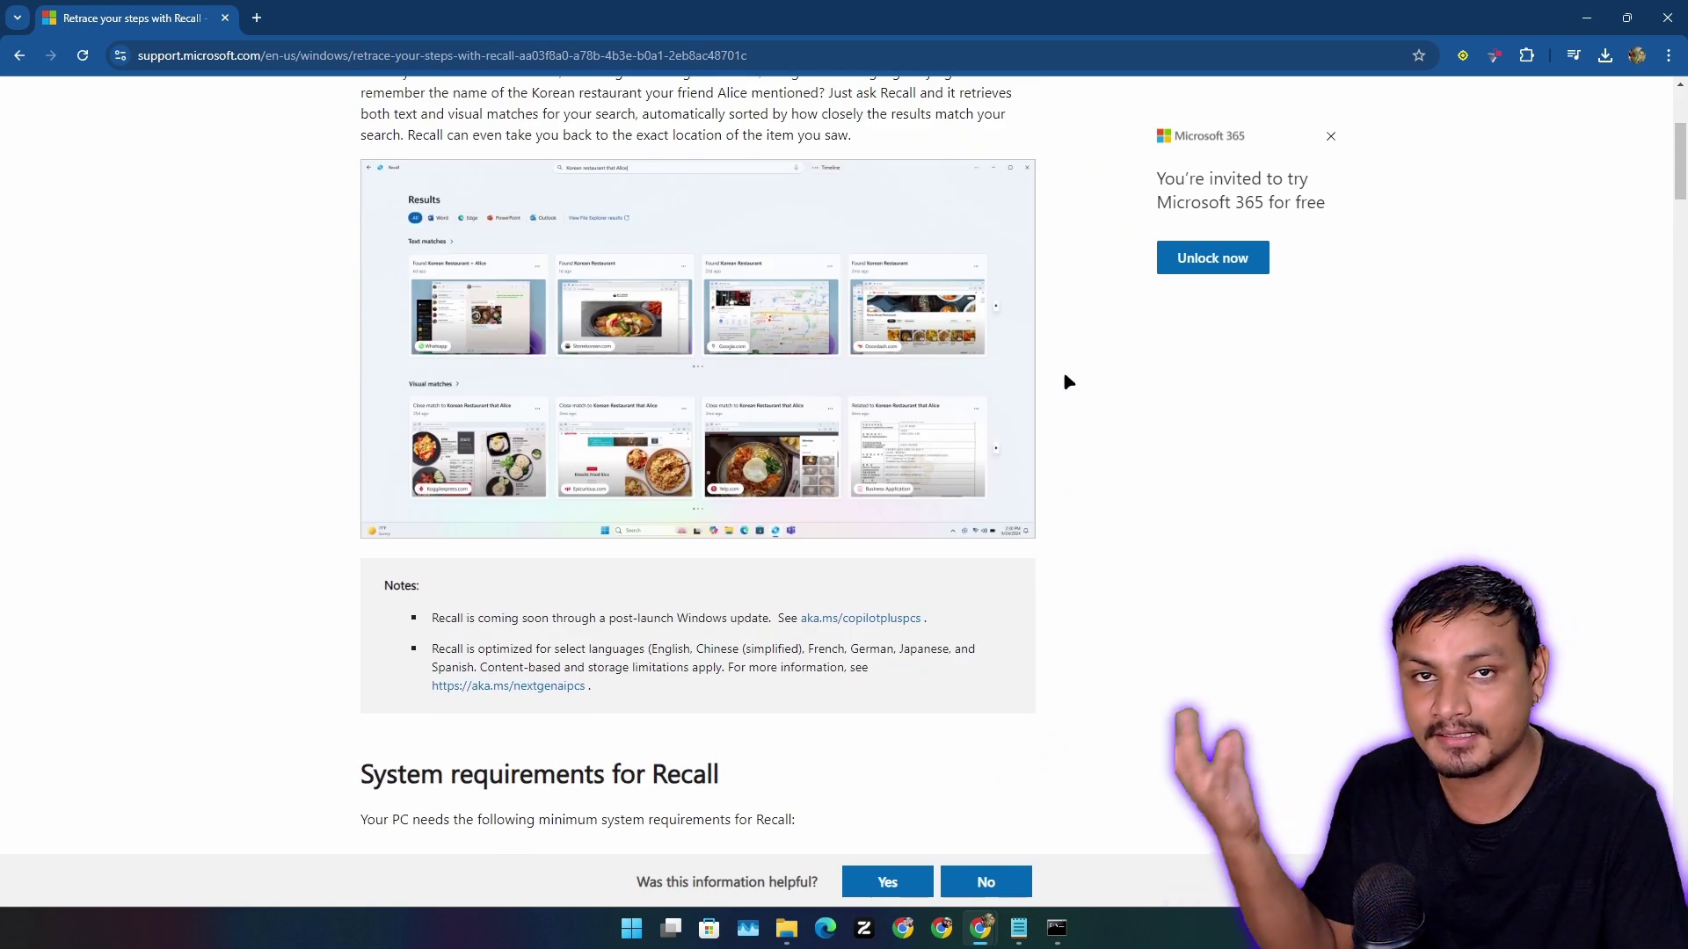
Step: Highlight the Privacy & Security > Recall & Snapshots settings path in the article
{"action": "scroll", "coordinate": [830, 491], "scroll_direction": "down", "scroll_amount": 10}
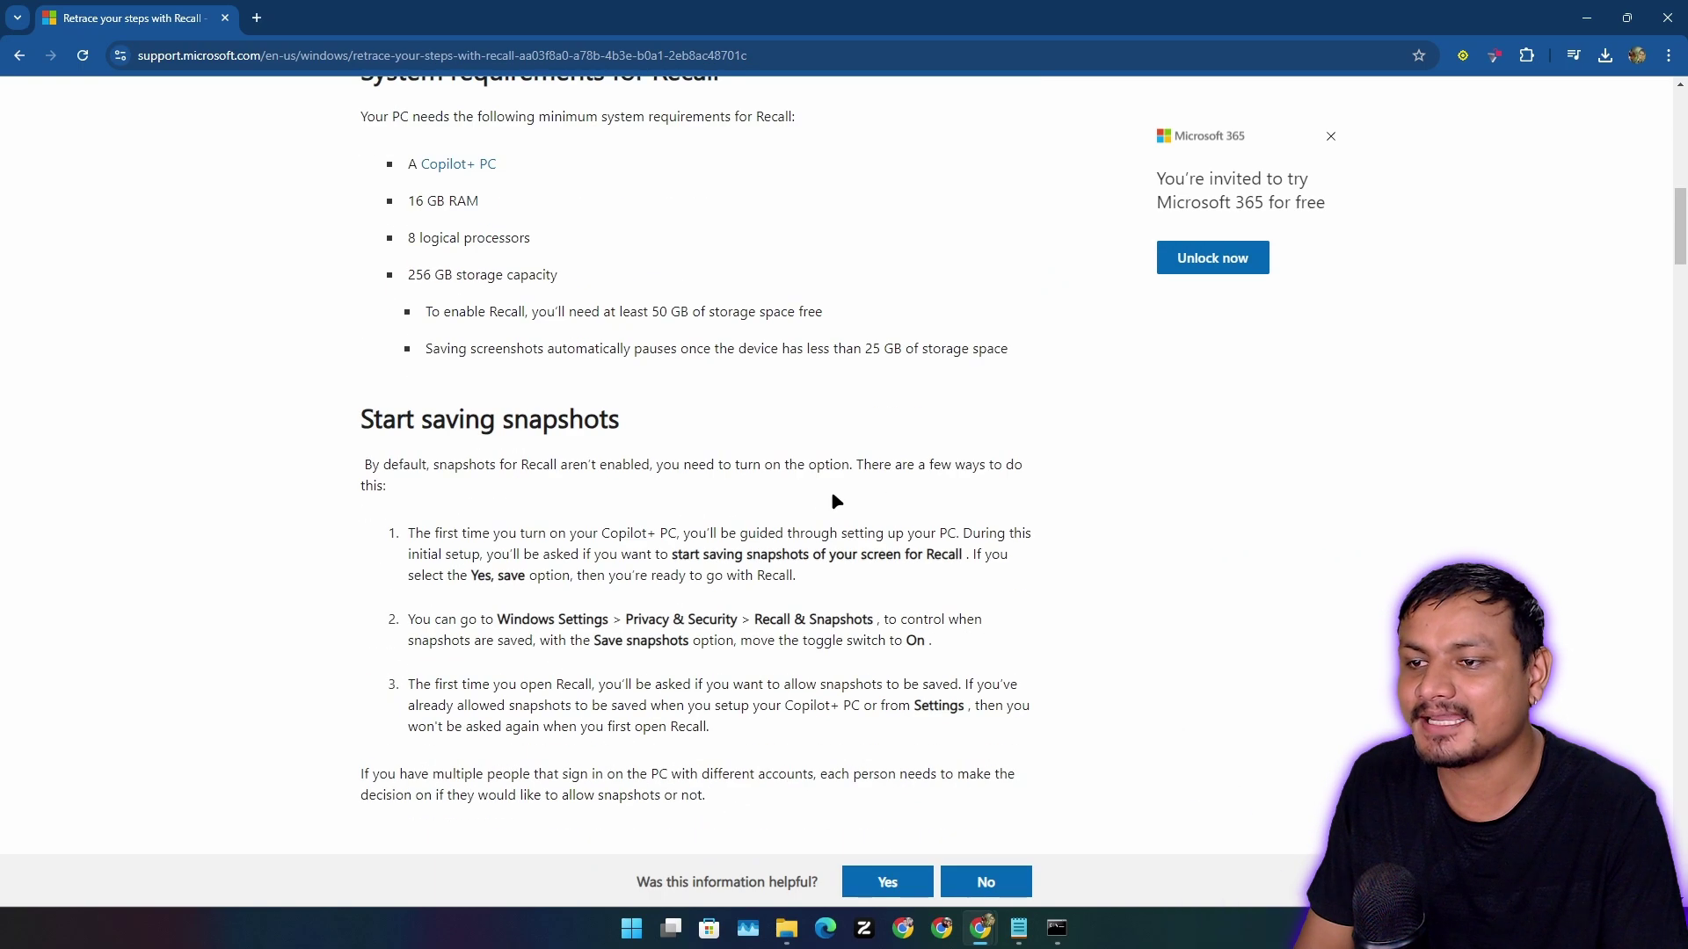
{"action": "scroll", "coordinate": [777, 469], "scroll_direction": "up", "scroll_amount": 2}
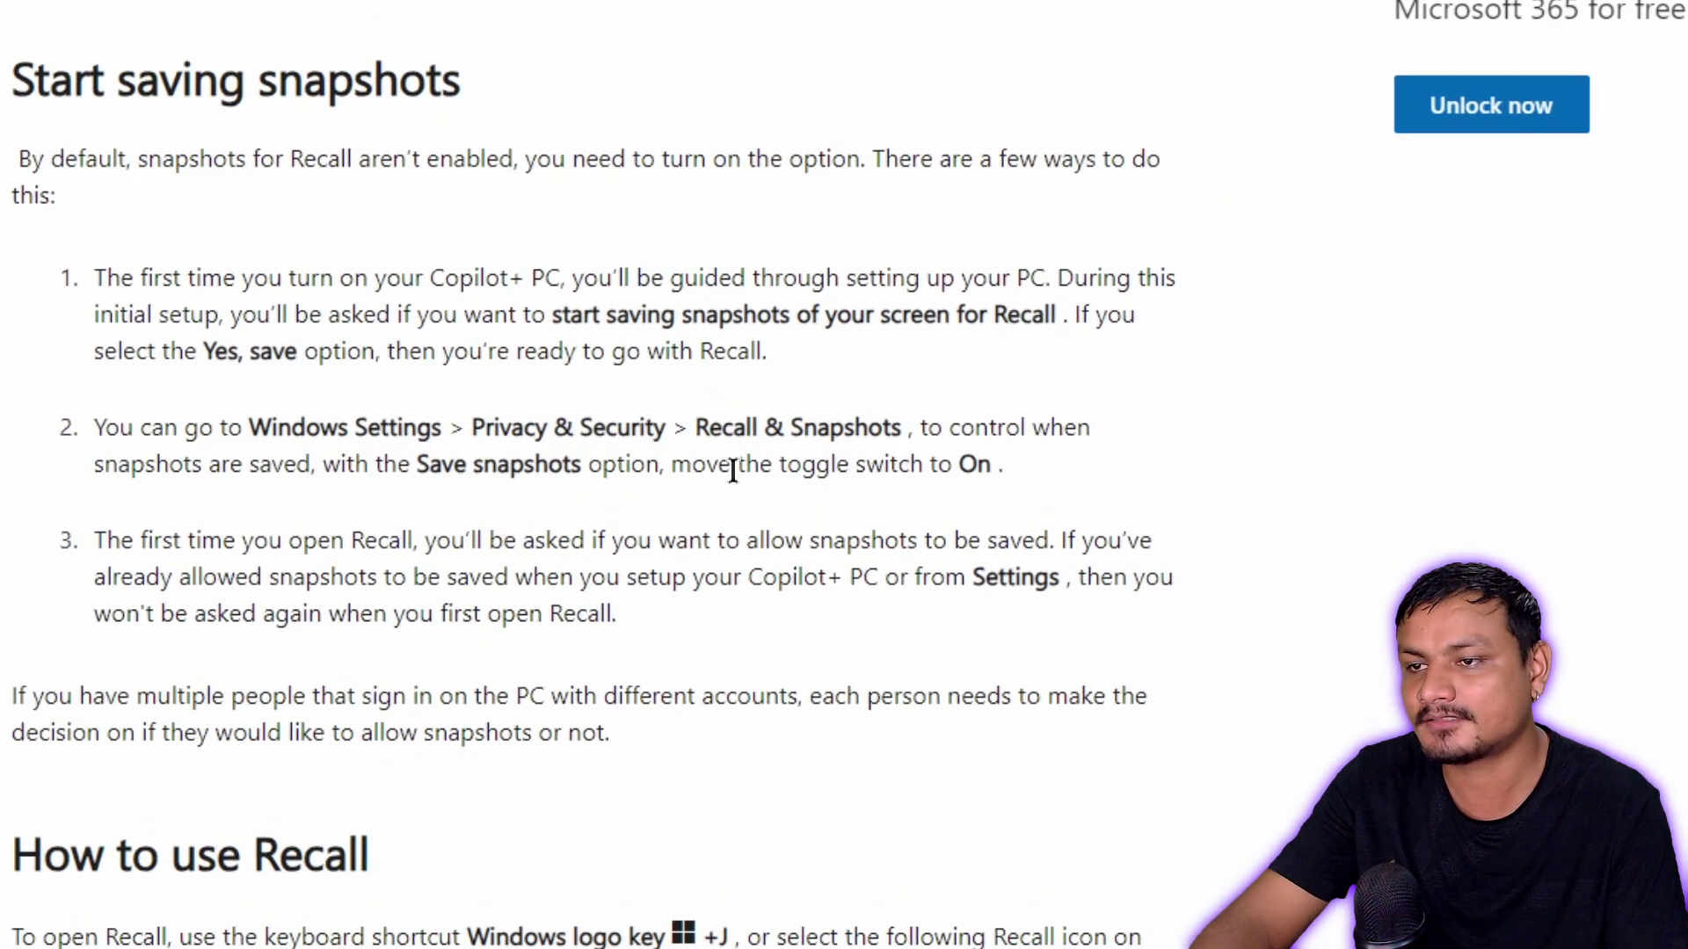
{"action": "left_click_drag", "start_coordinate": [422, 420], "coordinate": [1184, 413]}
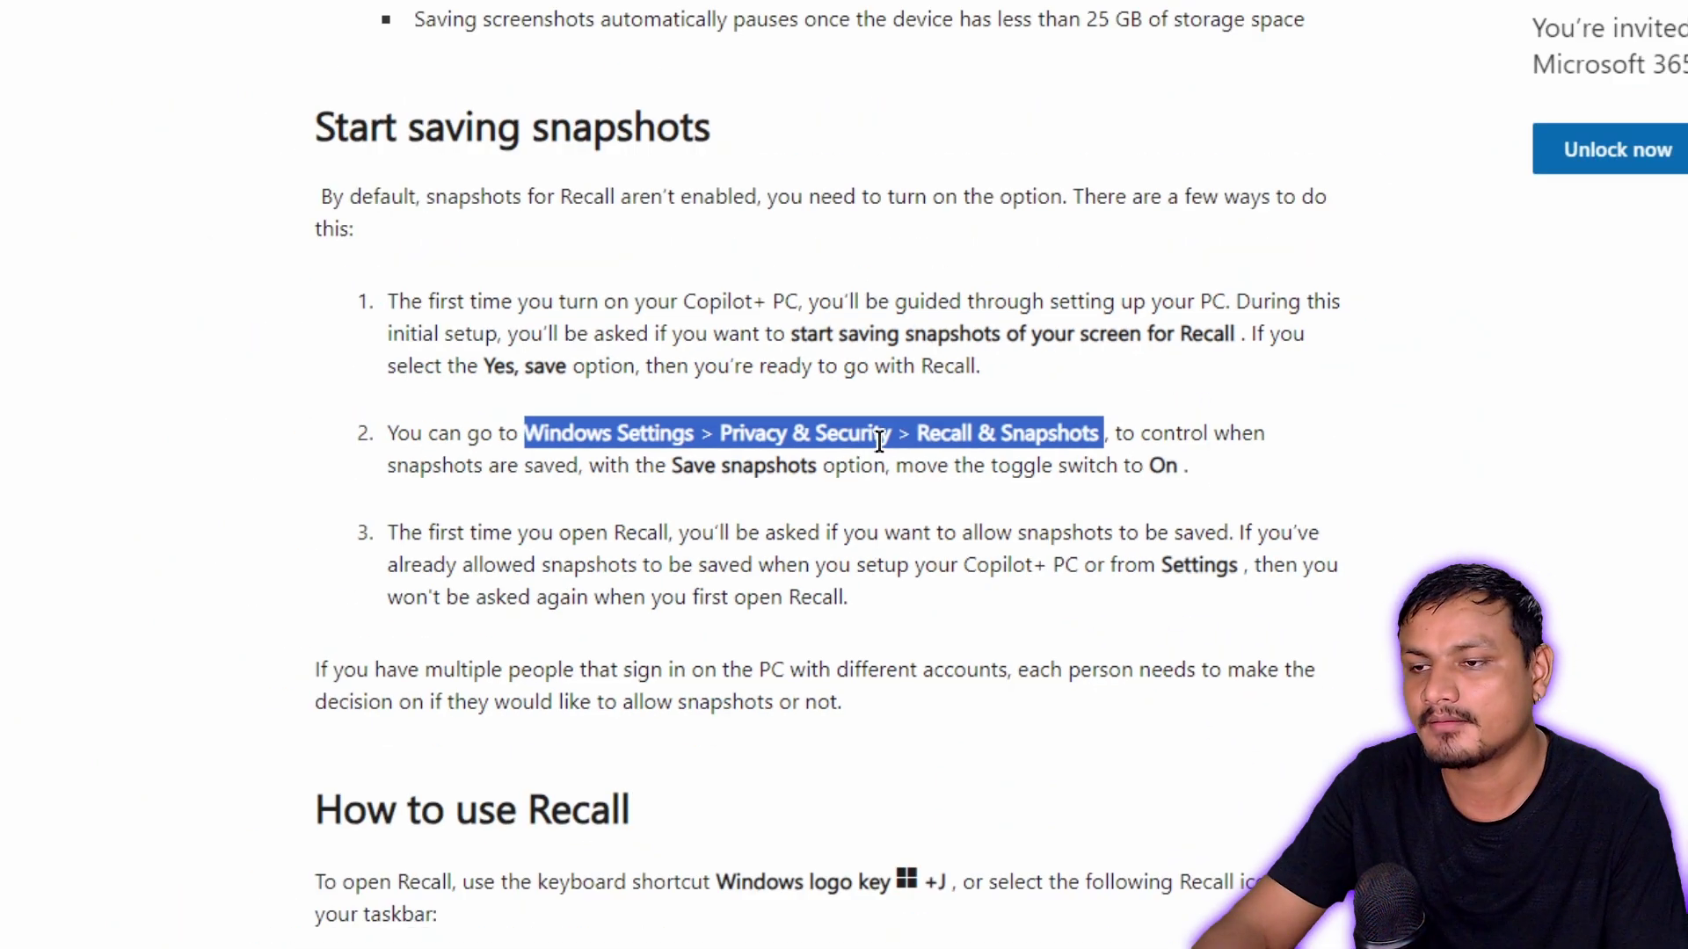
{"action": "left_click", "coordinate": [1057, 930]}
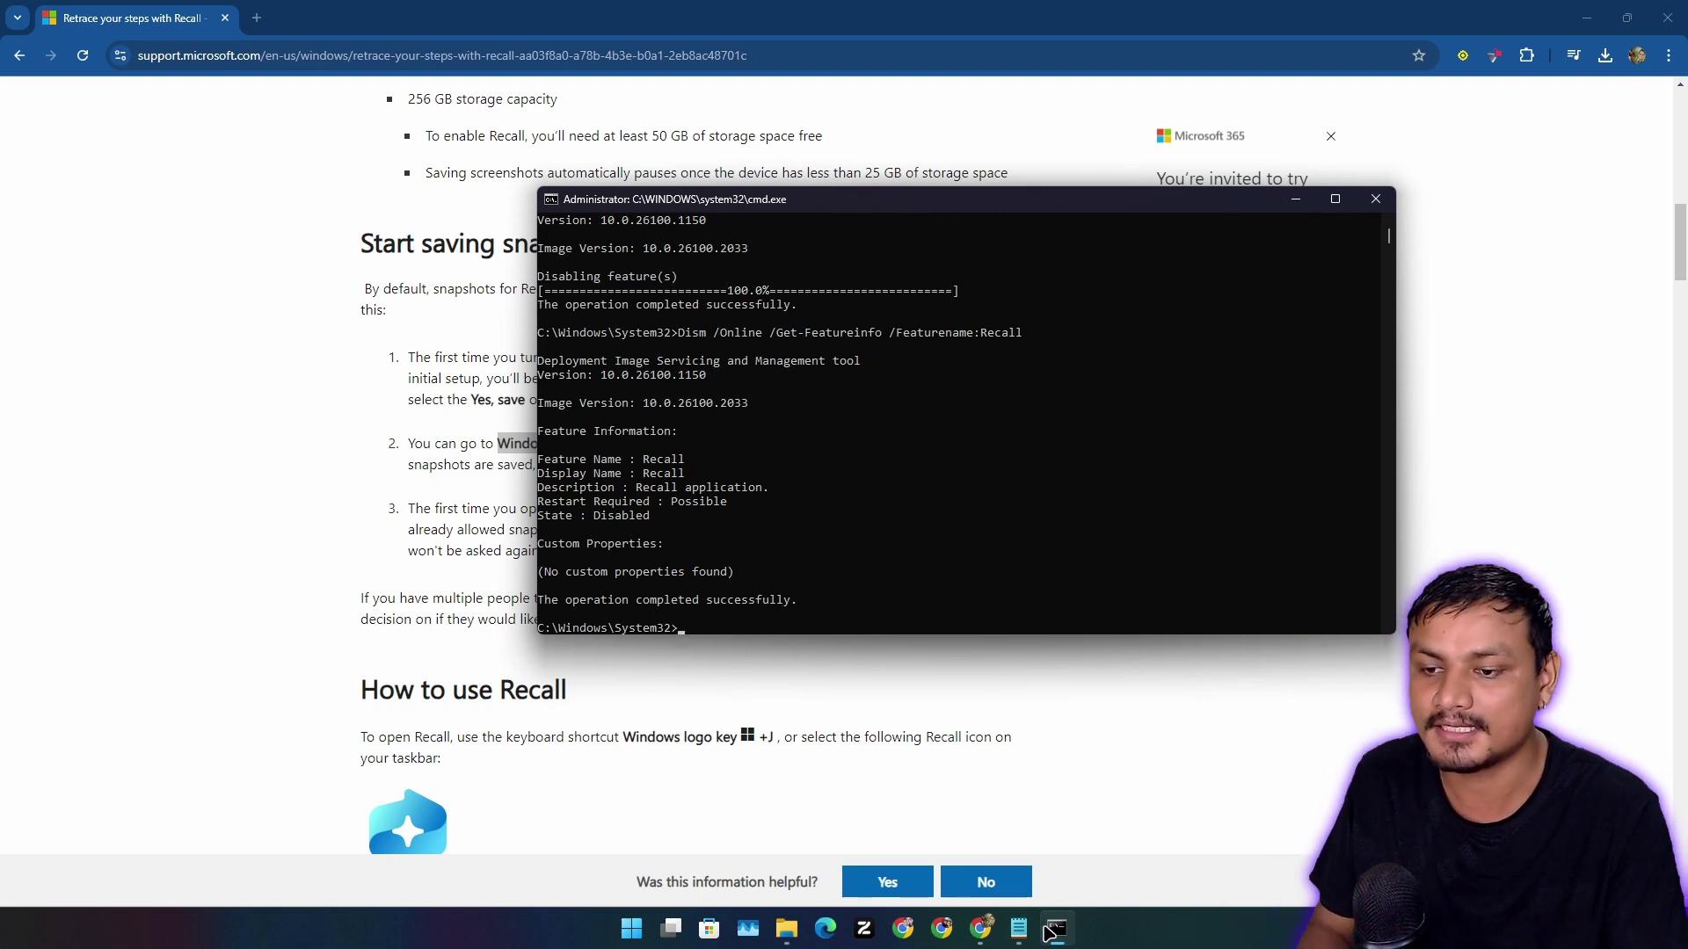
Step: Minimize the DISM notes and bring back the admin console to review Recall's State: Disabled output
{"action": "left_click", "coordinate": [1022, 934]}
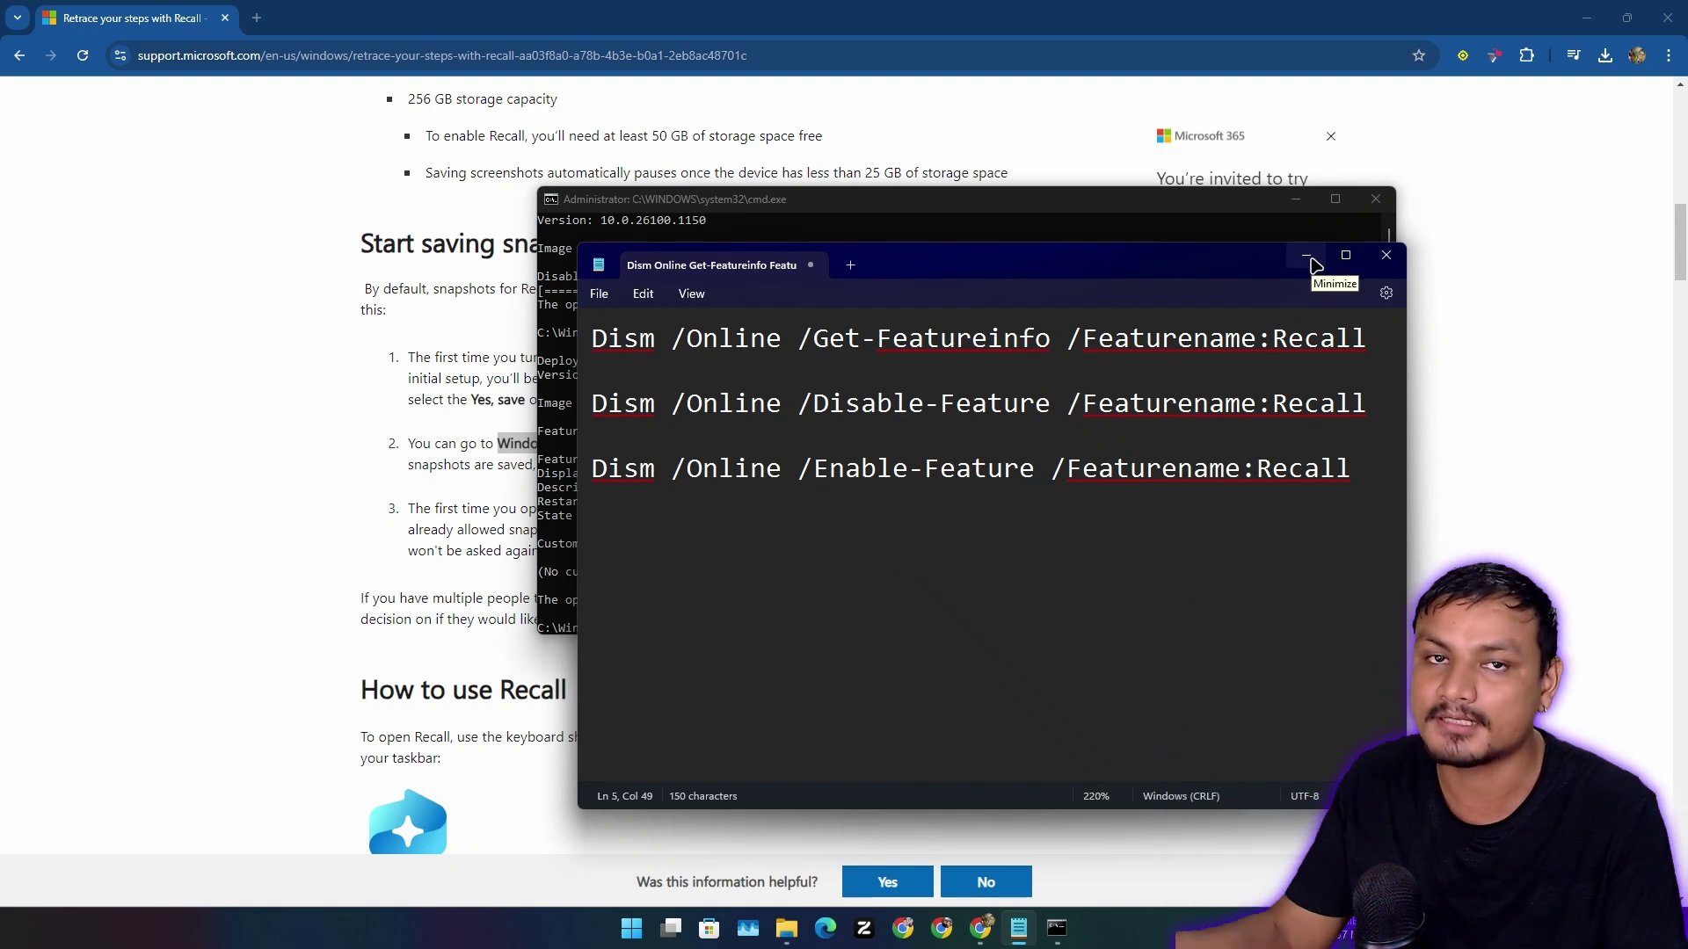
{"action": "left_click", "coordinate": [1307, 258]}
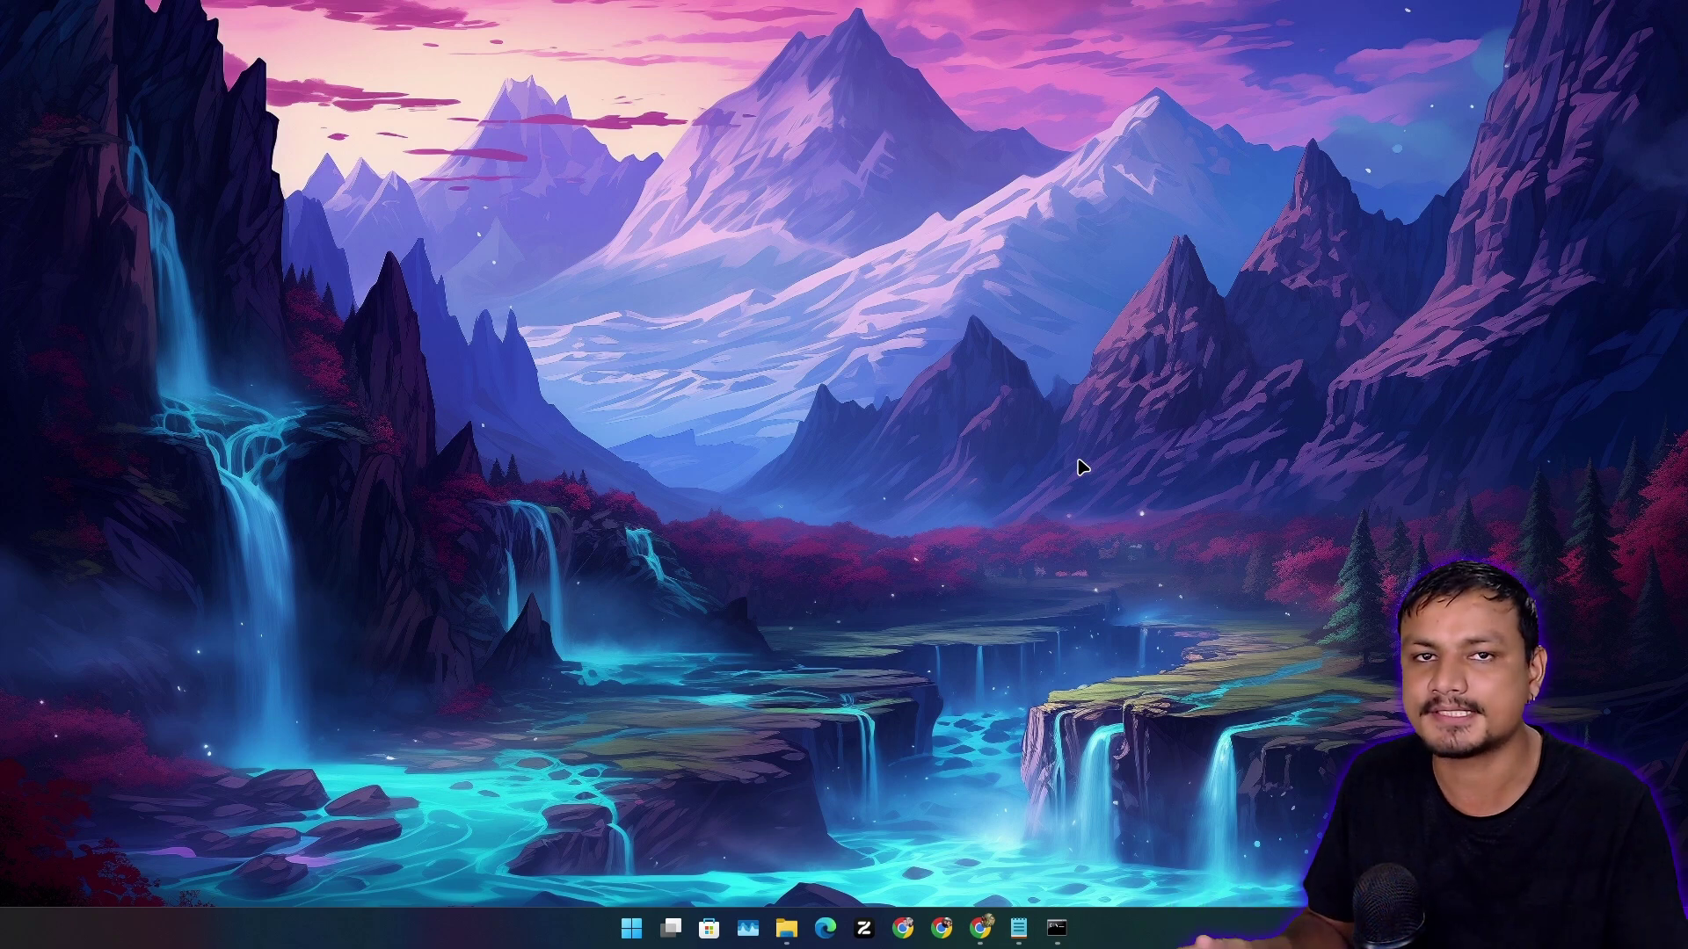
{"action": "left_click", "coordinate": [1059, 933]}
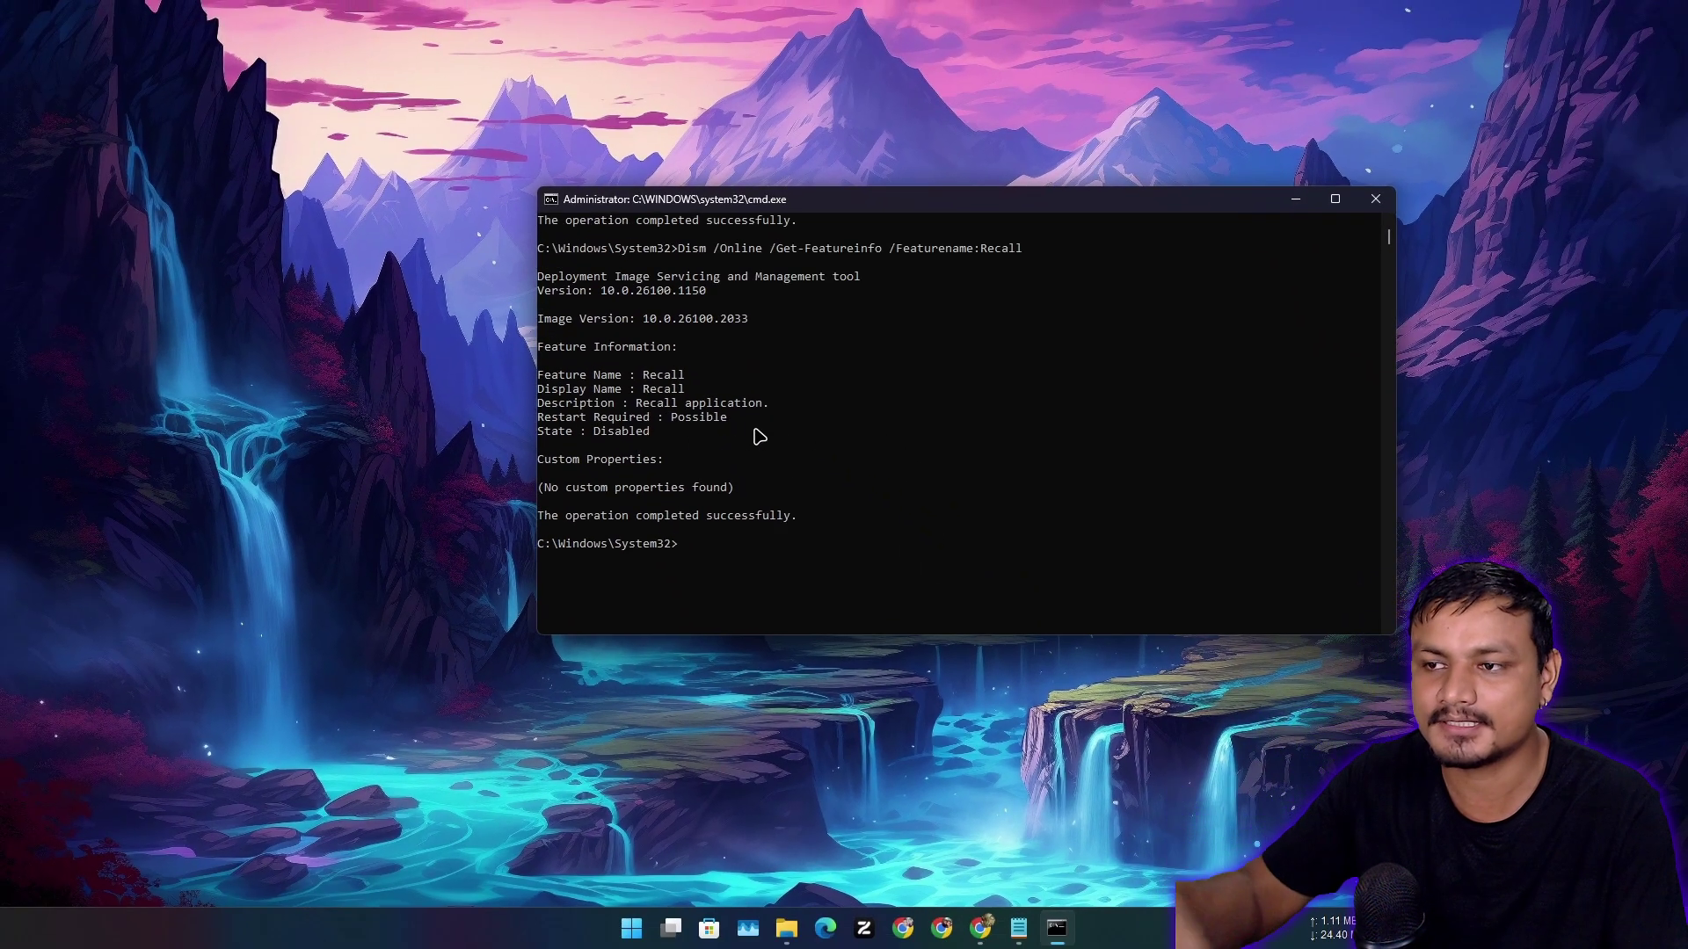
{"action": "scroll", "coordinate": [811, 485], "scroll_direction": "down", "scroll_amount": 1}
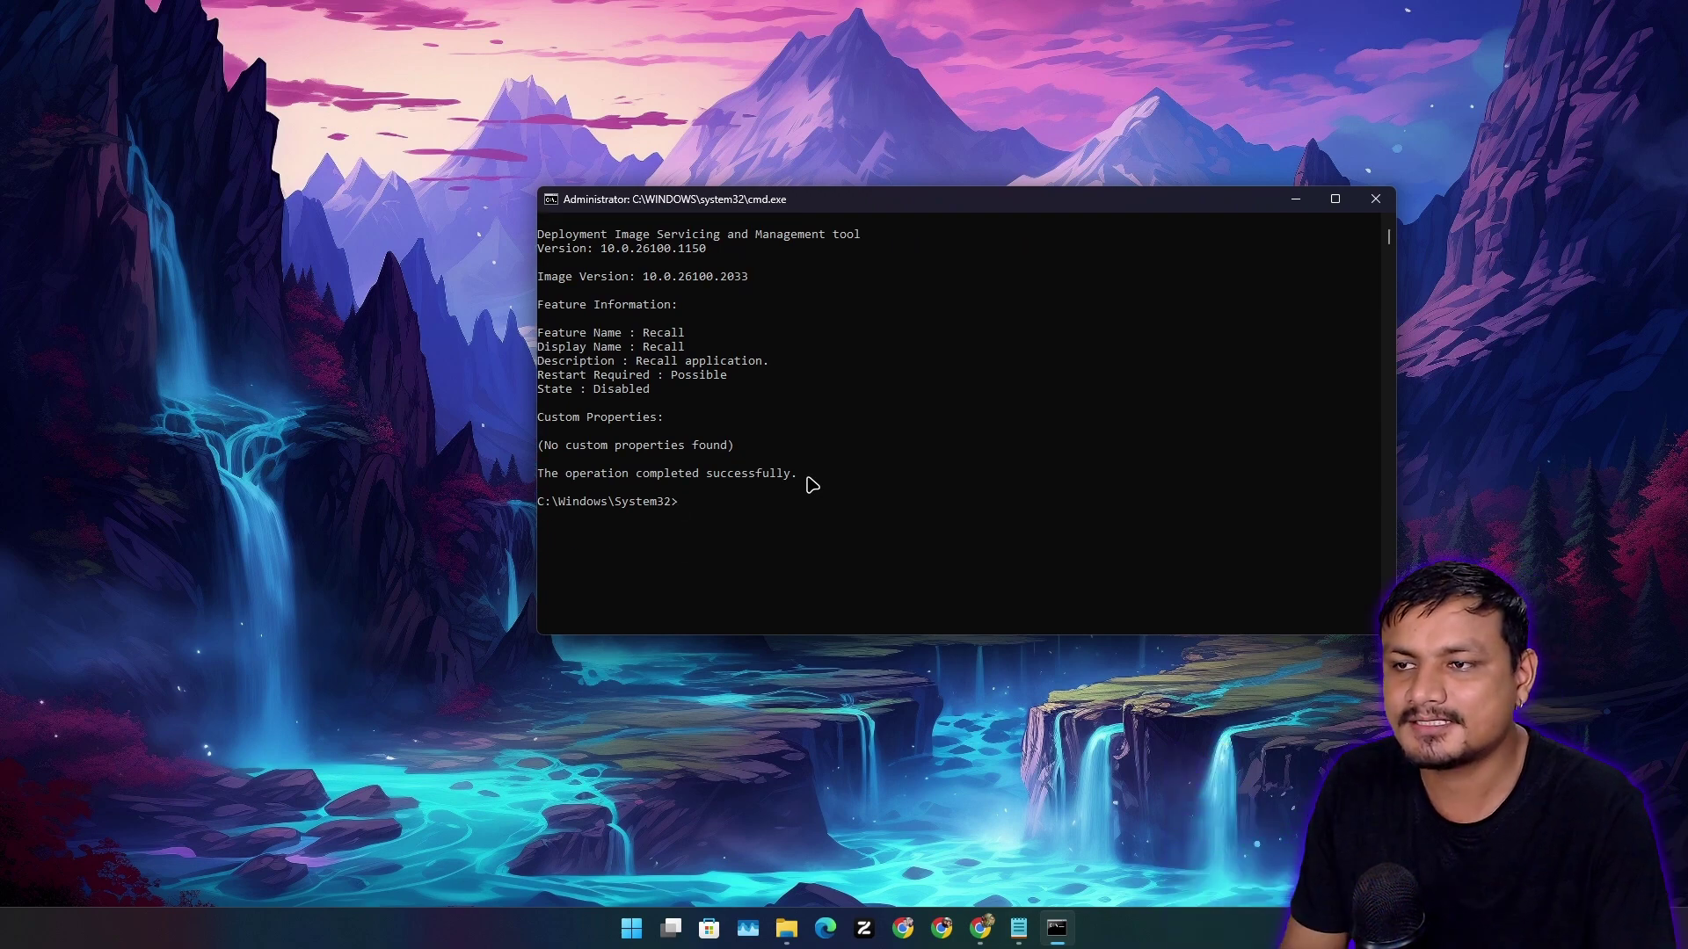
{"action": "scroll", "coordinate": [815, 481], "scroll_direction": "up", "scroll_amount": 5}
{"action": "scroll", "coordinate": [815, 482], "scroll_direction": "down", "scroll_amount": 4}
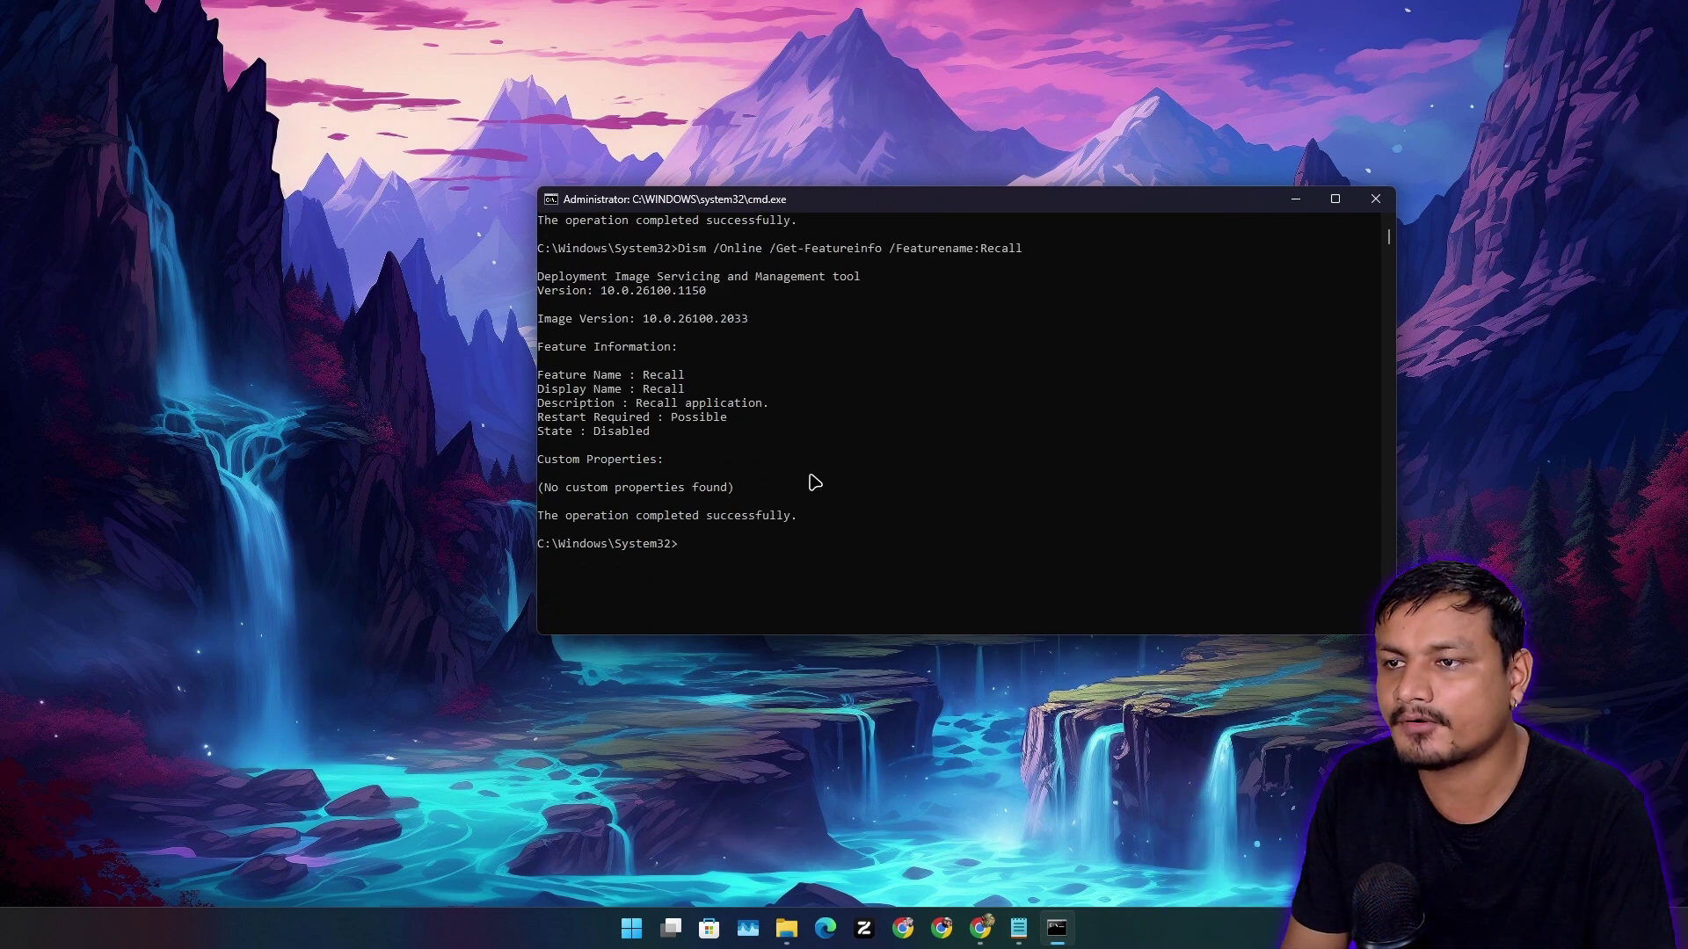
{"action": "scroll", "coordinate": [815, 482], "scroll_direction": "up", "scroll_amount": 6}
{"action": "scroll", "coordinate": [815, 482], "scroll_direction": "down", "scroll_amount": 7}
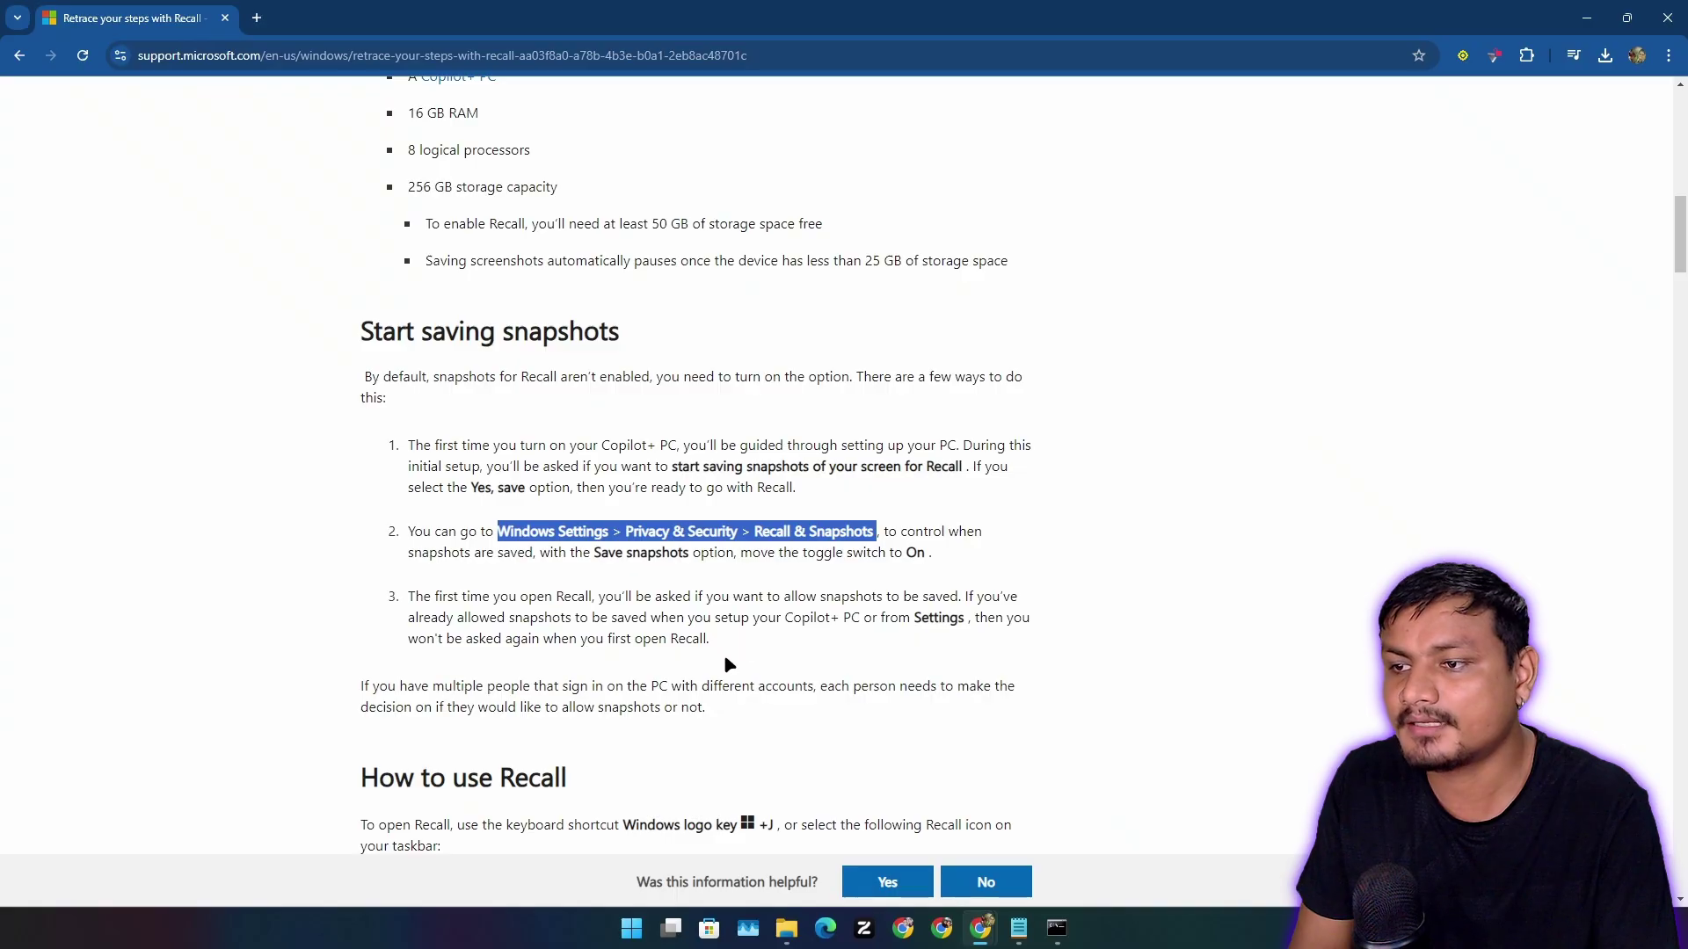
{"action": "scroll", "coordinate": [724, 654], "scroll_direction": "up", "scroll_amount": 15}
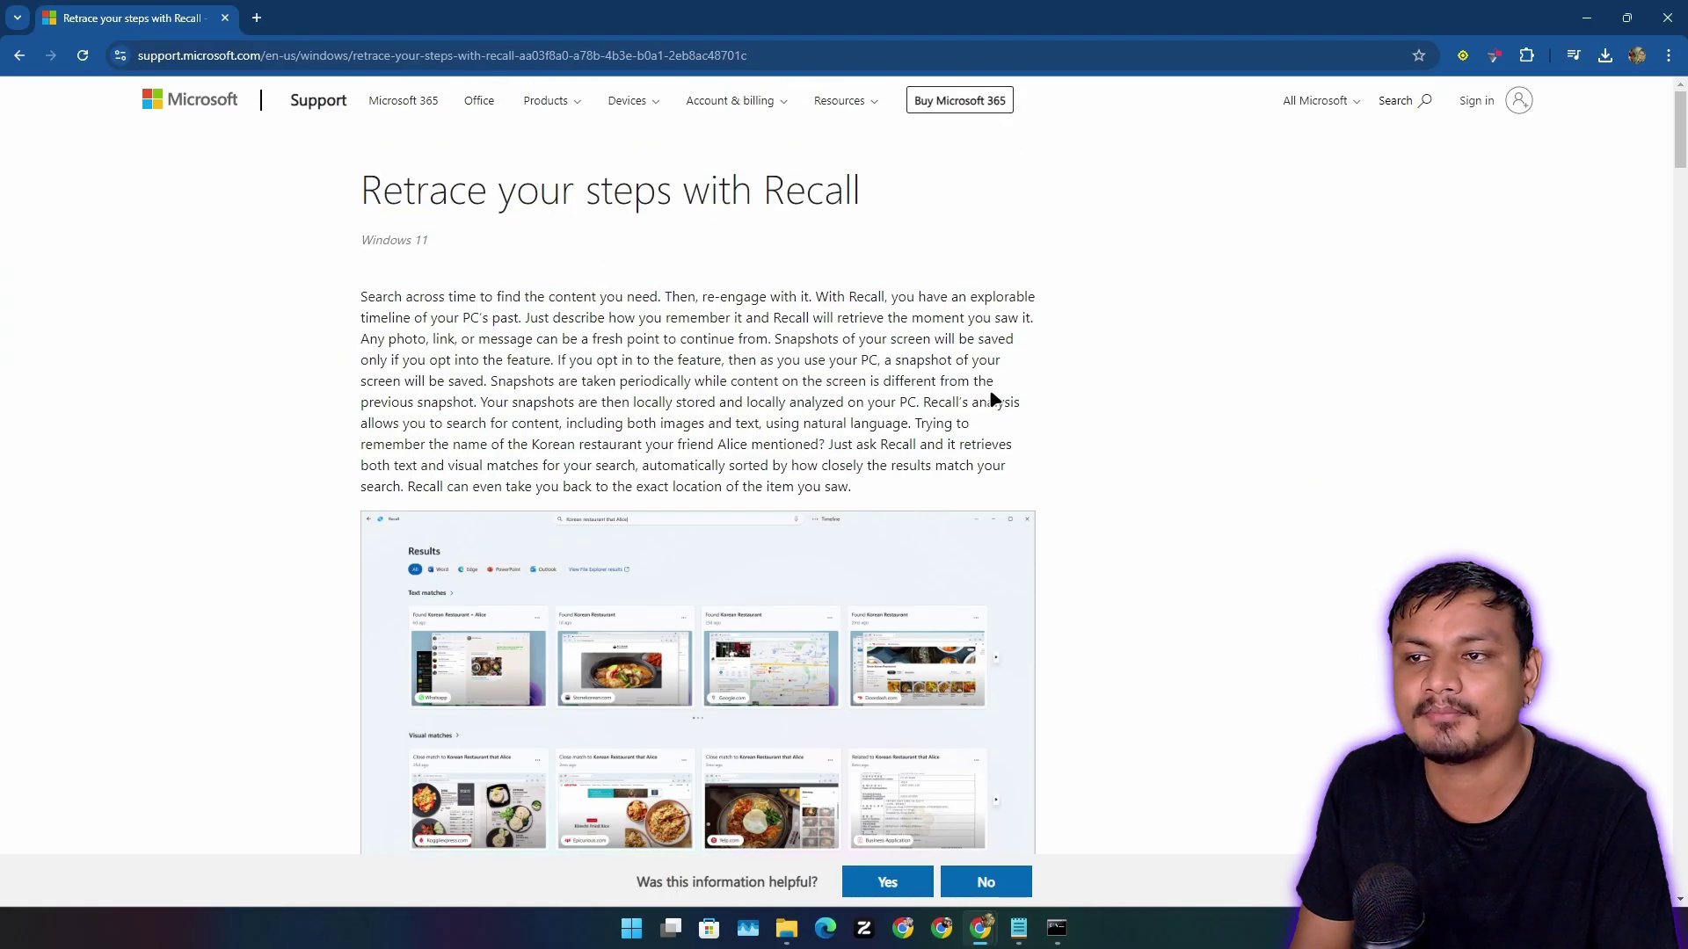
{"action": "scroll", "coordinate": [992, 392], "scroll_direction": "down", "scroll_amount": 2}
{"action": "scroll", "coordinate": [1141, 397], "scroll_direction": "down", "scroll_amount": 9}
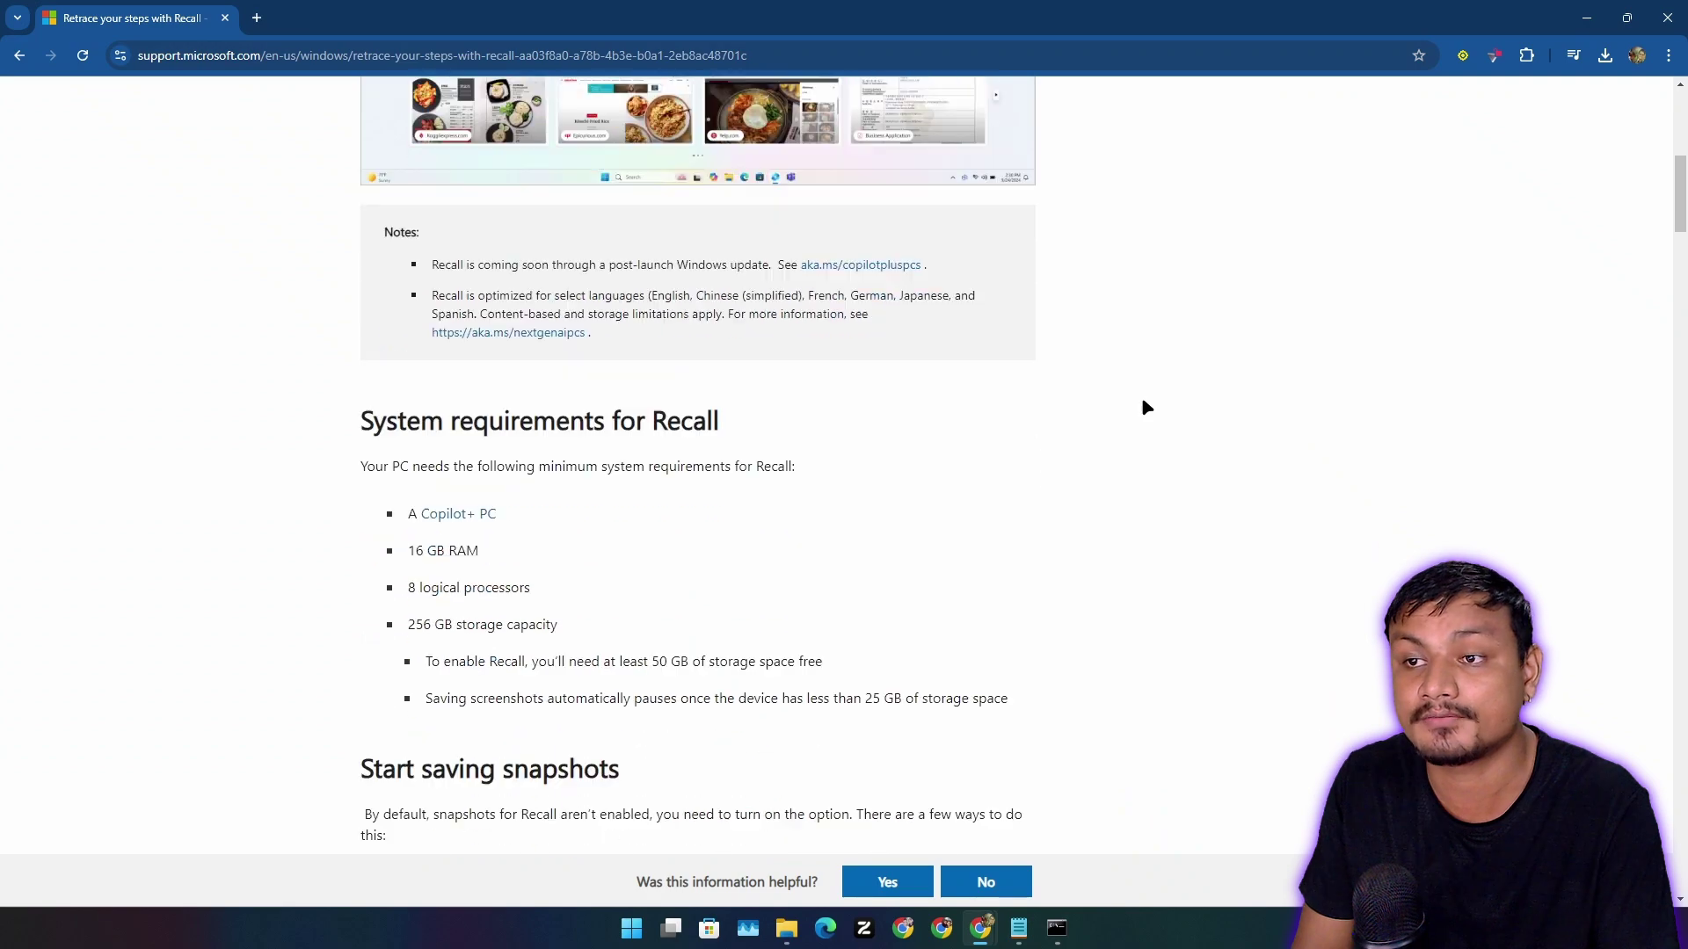
{"action": "scroll", "coordinate": [633, 407], "scroll_direction": "up", "scroll_amount": 4}
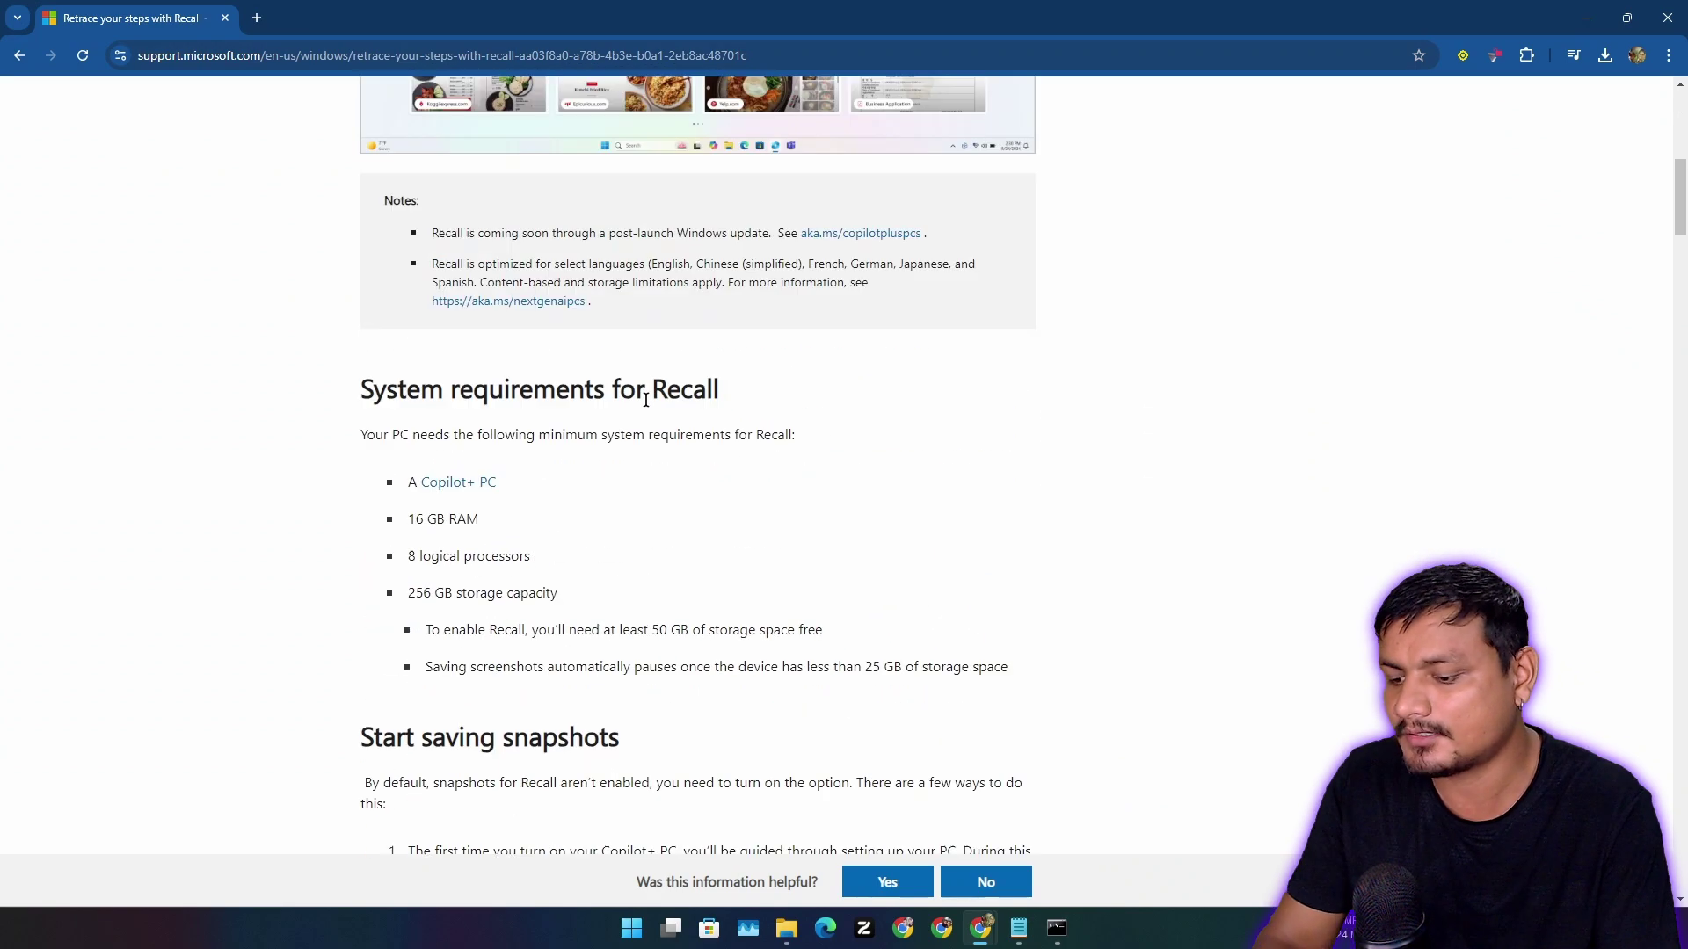
{"action": "scroll", "coordinate": [457, 615], "scroll_direction": "down", "scroll_amount": 4}
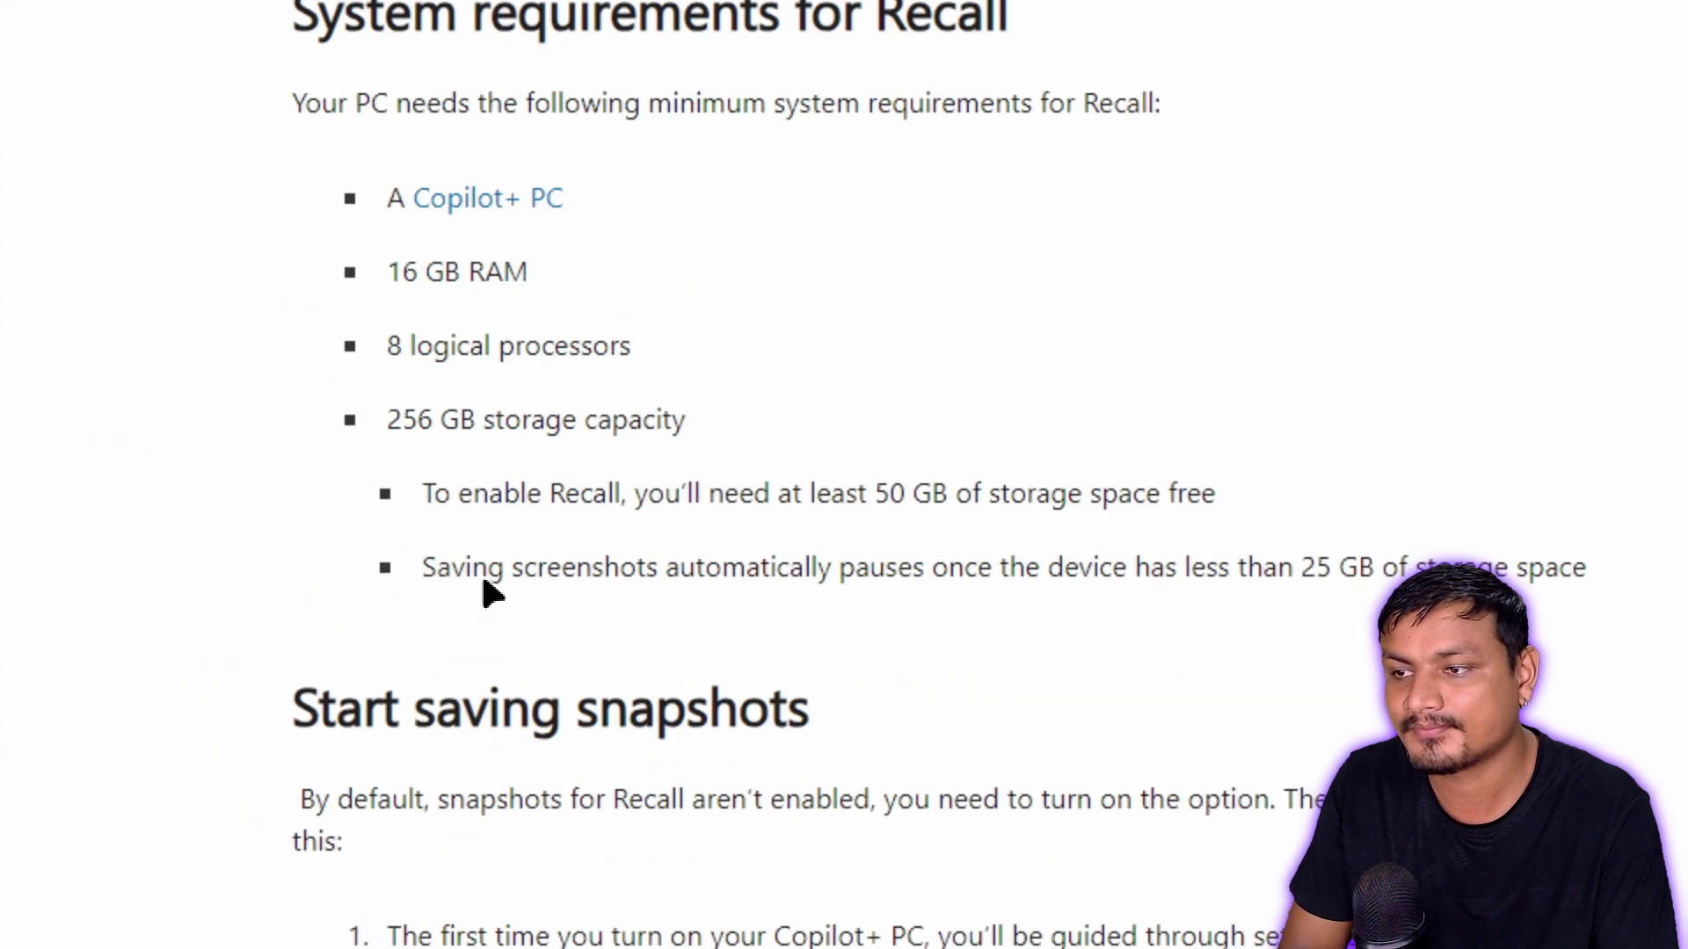
{"action": "scroll", "coordinate": [487, 313], "scroll_direction": "up", "scroll_amount": 1}
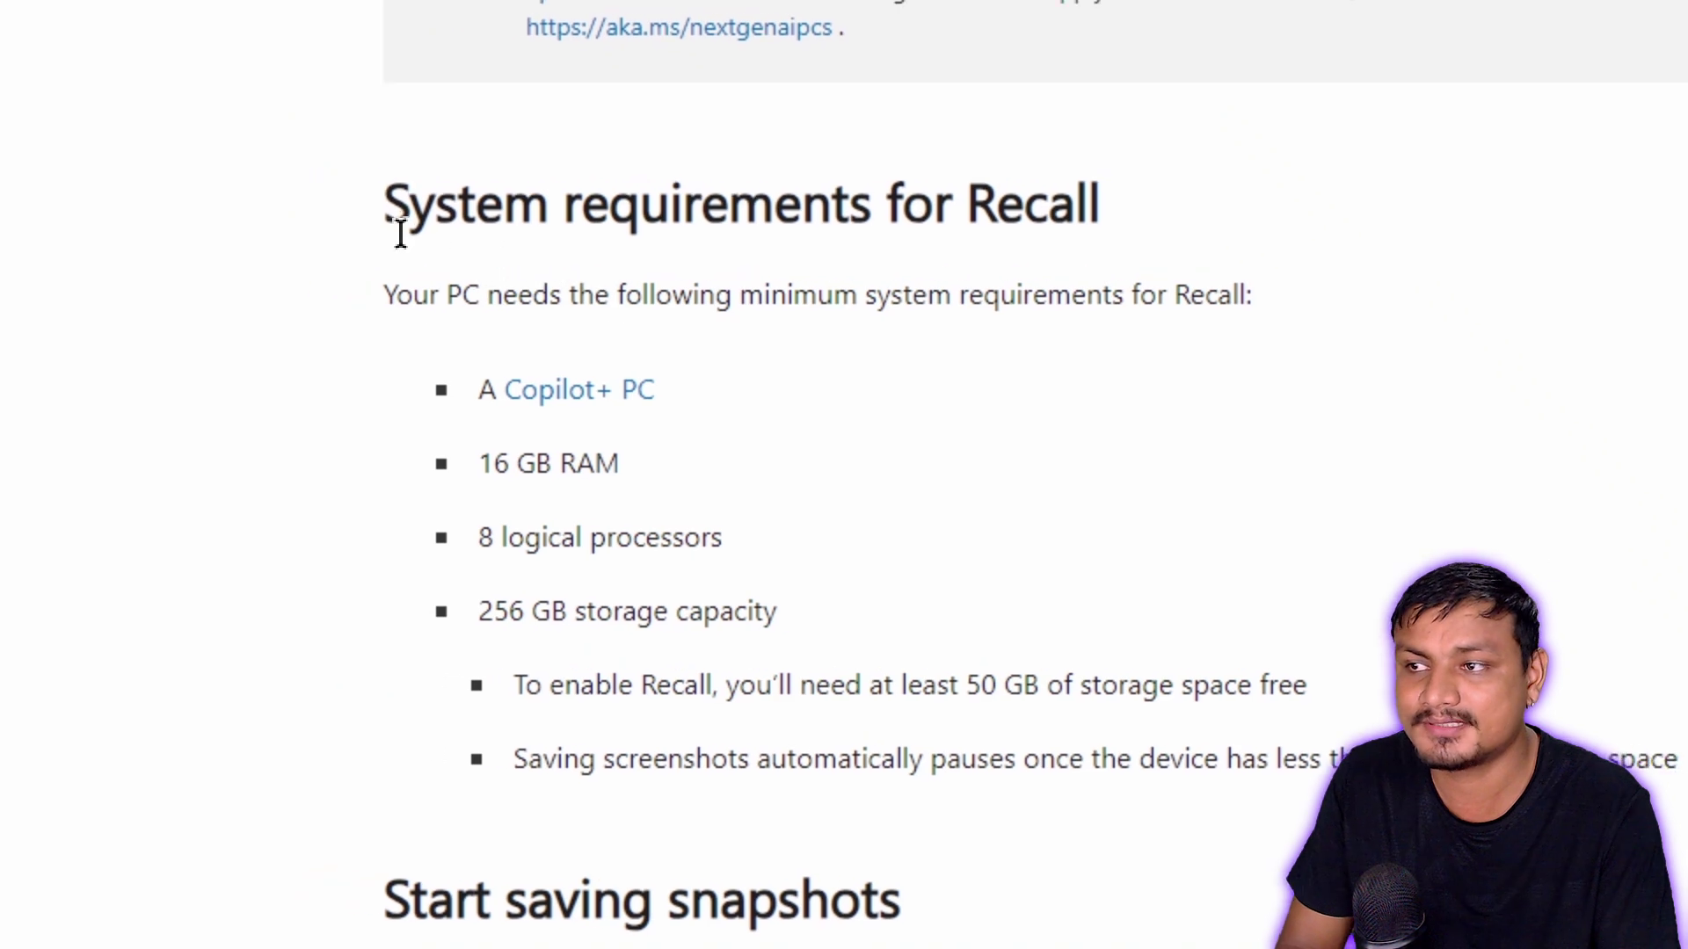
{"action": "left_click_drag", "start_coordinate": [294, 136], "coordinate": [949, 137]}
{"action": "left_click_drag", "start_coordinate": [1067, 237], "coordinate": [1183, 252]}
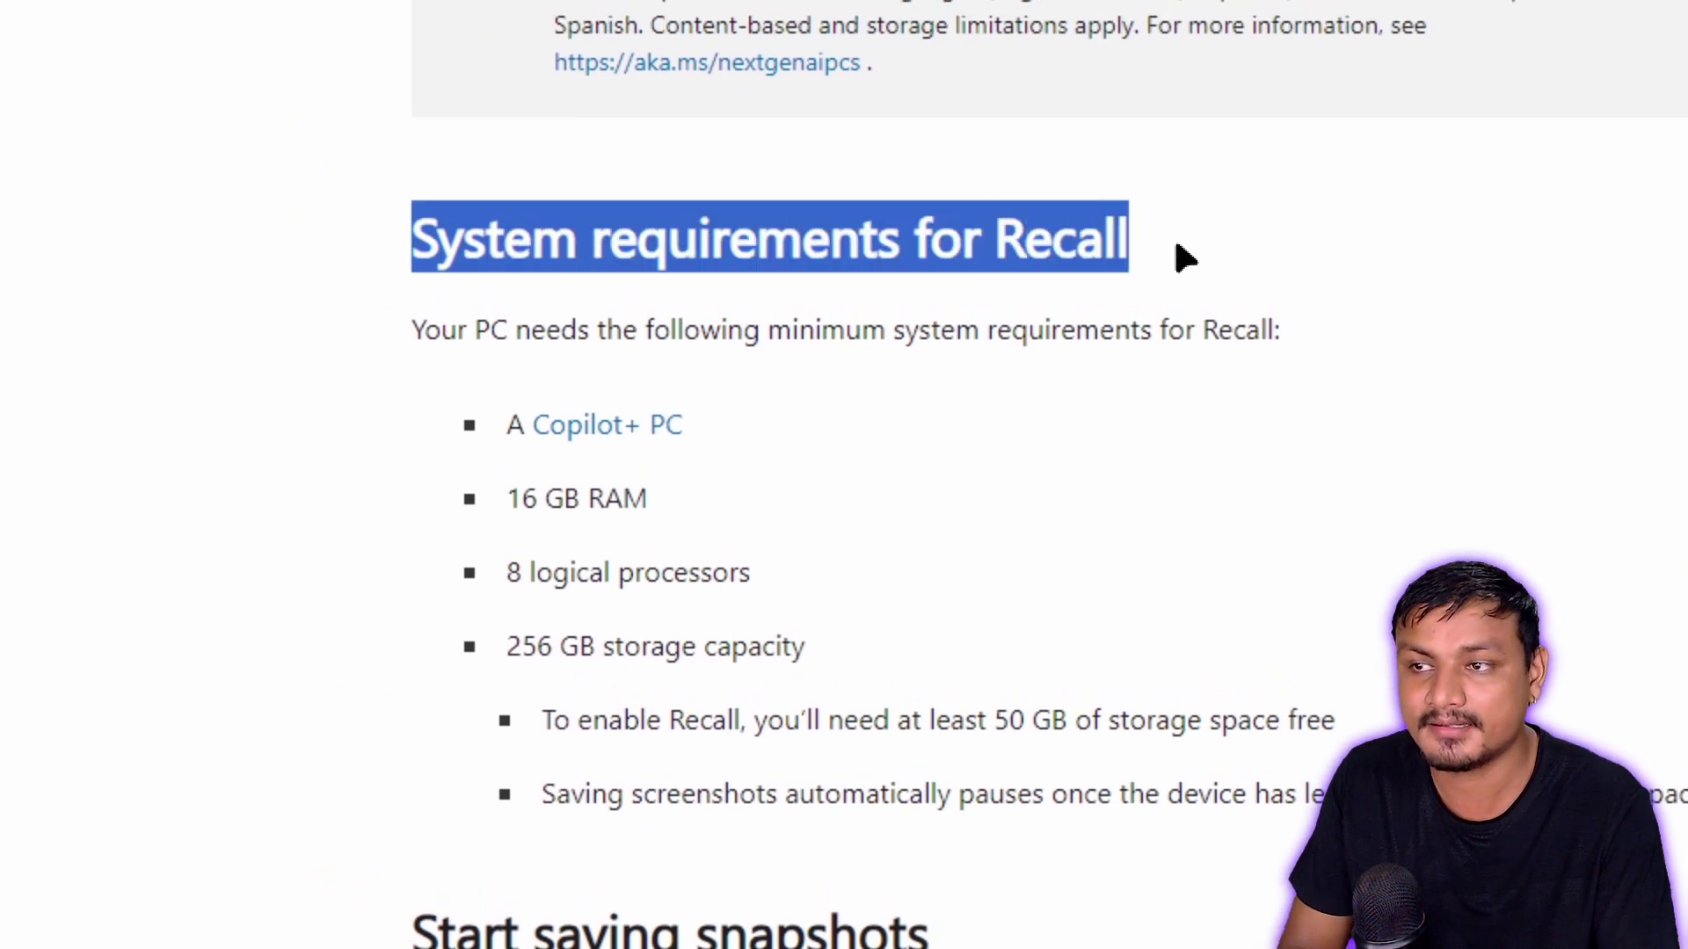
{"action": "scroll", "coordinate": [761, 499], "scroll_direction": "down", "scroll_amount": 2}
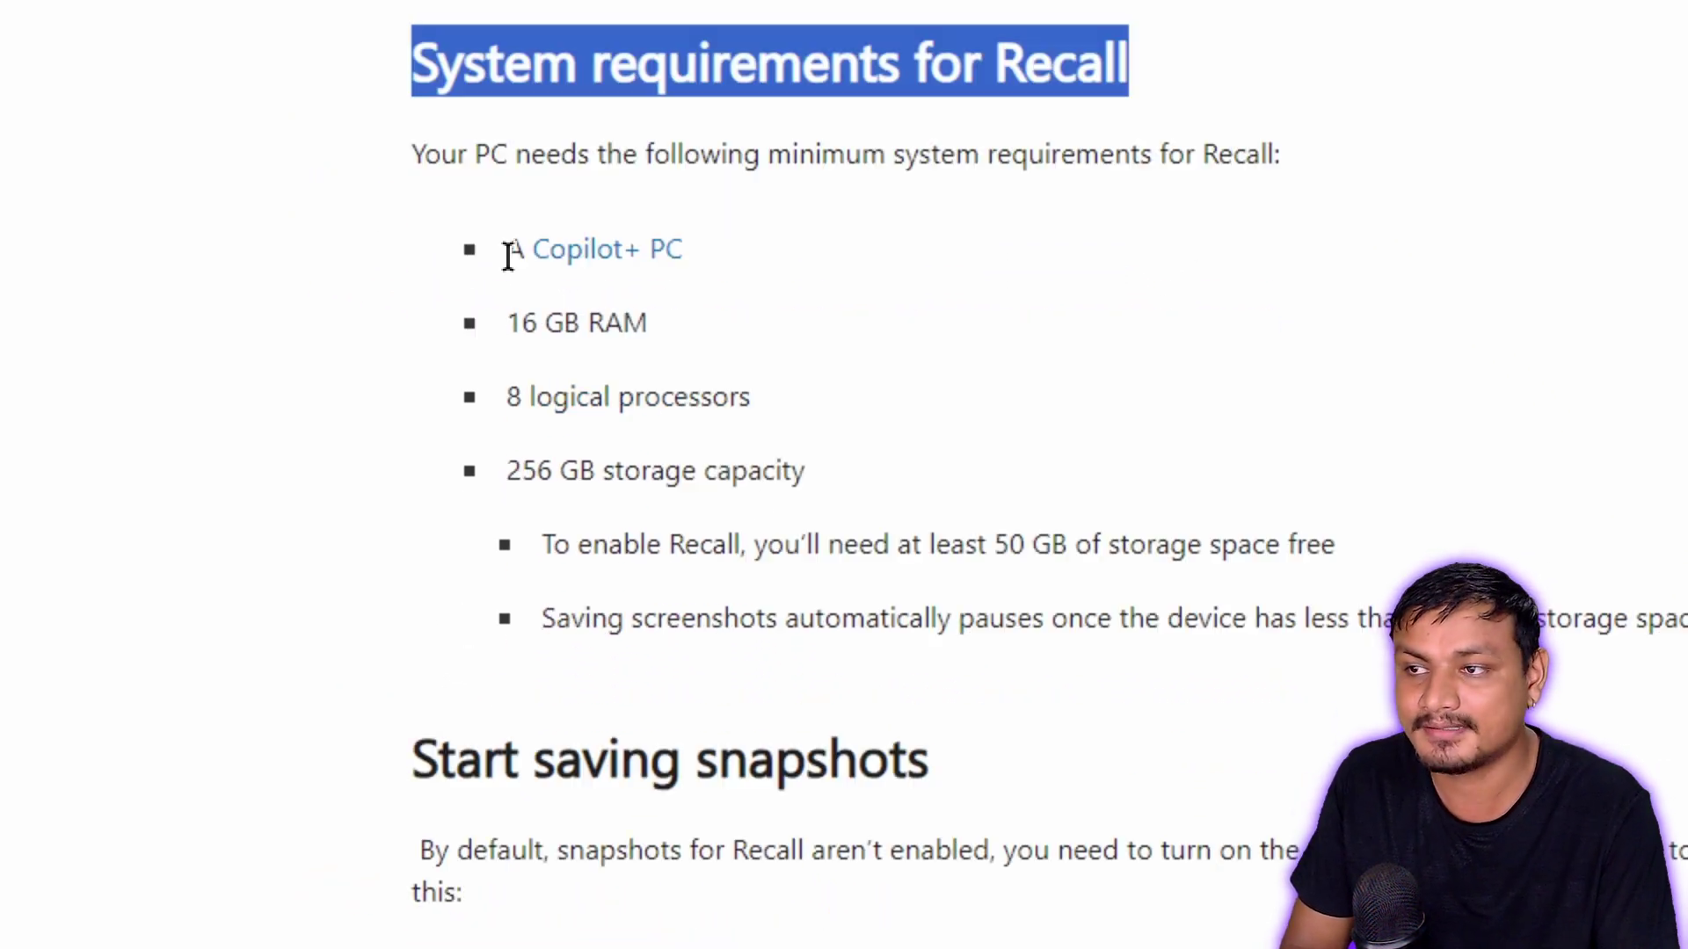
{"action": "left_click_drag", "start_coordinate": [506, 252], "coordinate": [756, 257]}
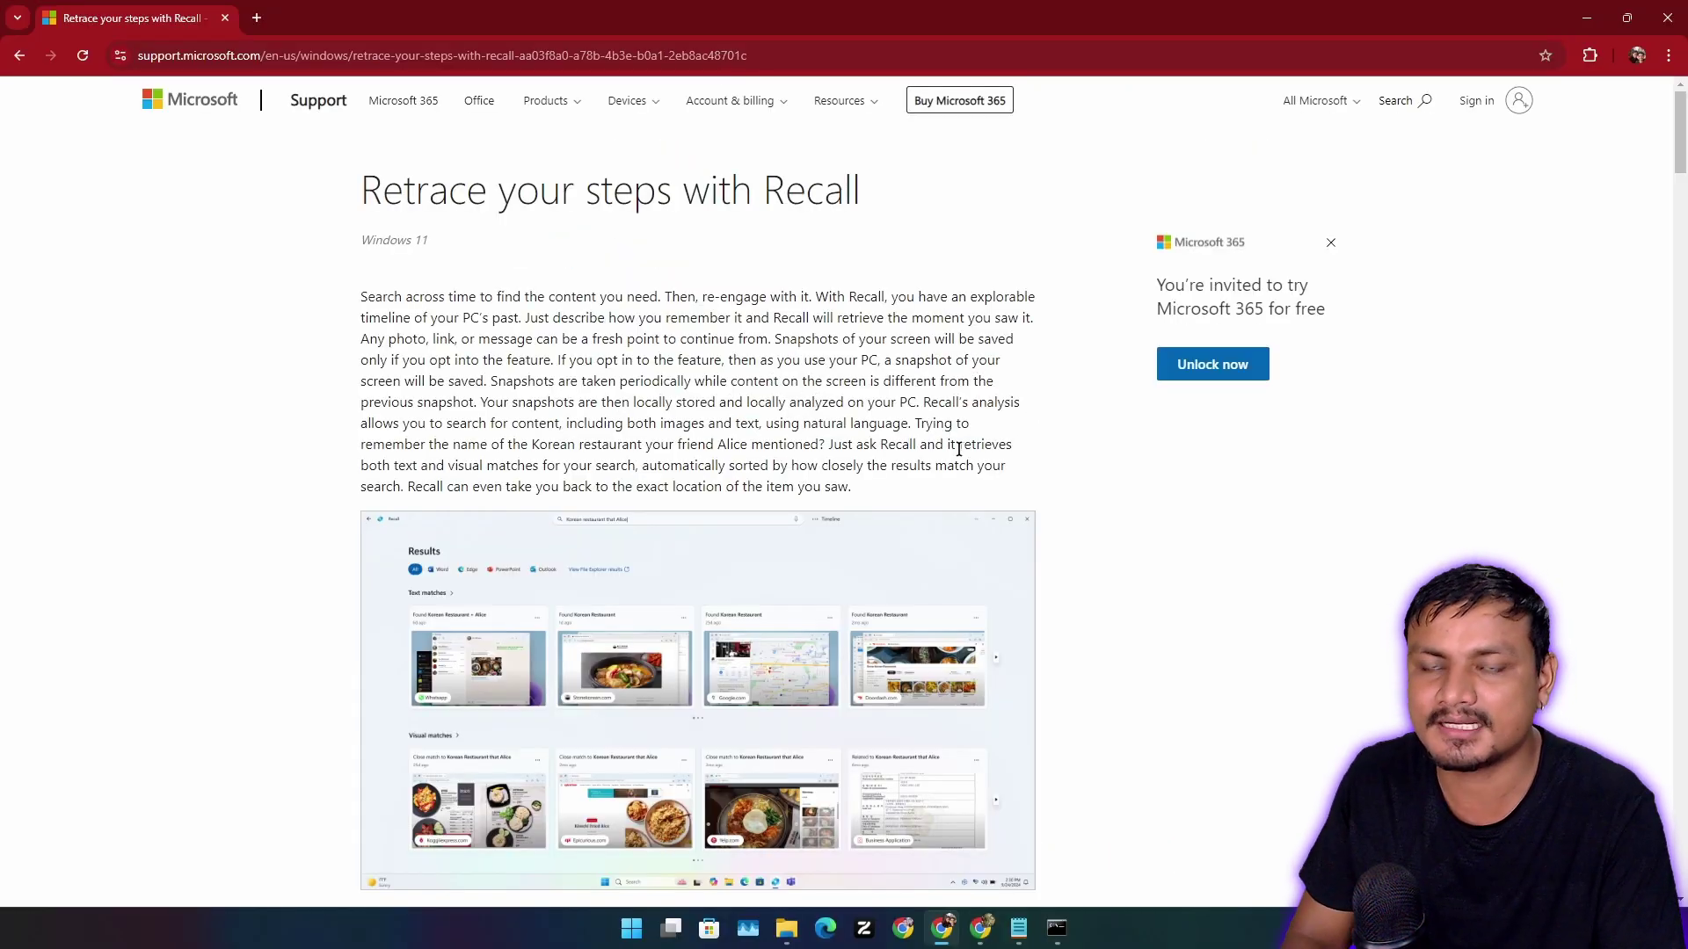
{"action": "scroll", "coordinate": [1094, 466], "scroll_direction": "down", "scroll_amount": 5}
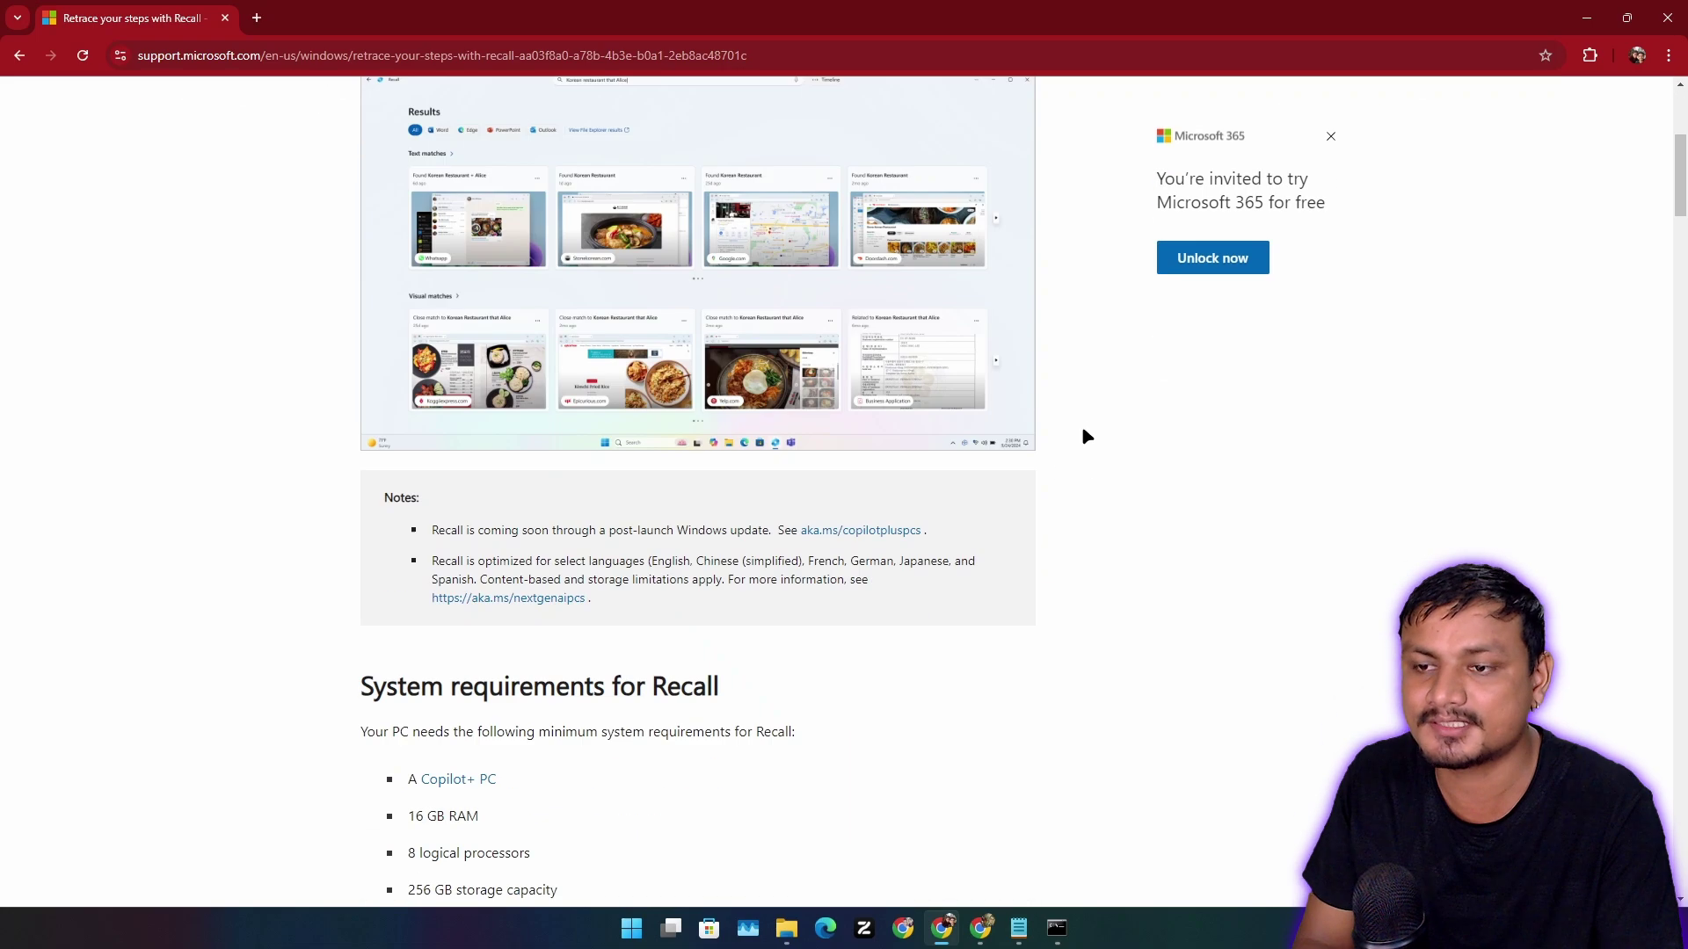
Step: Minimize the Recall article window and expand the 'Microsoft Recall is MANDATORY' video's full description
{"action": "left_click", "coordinate": [1660, 9]}
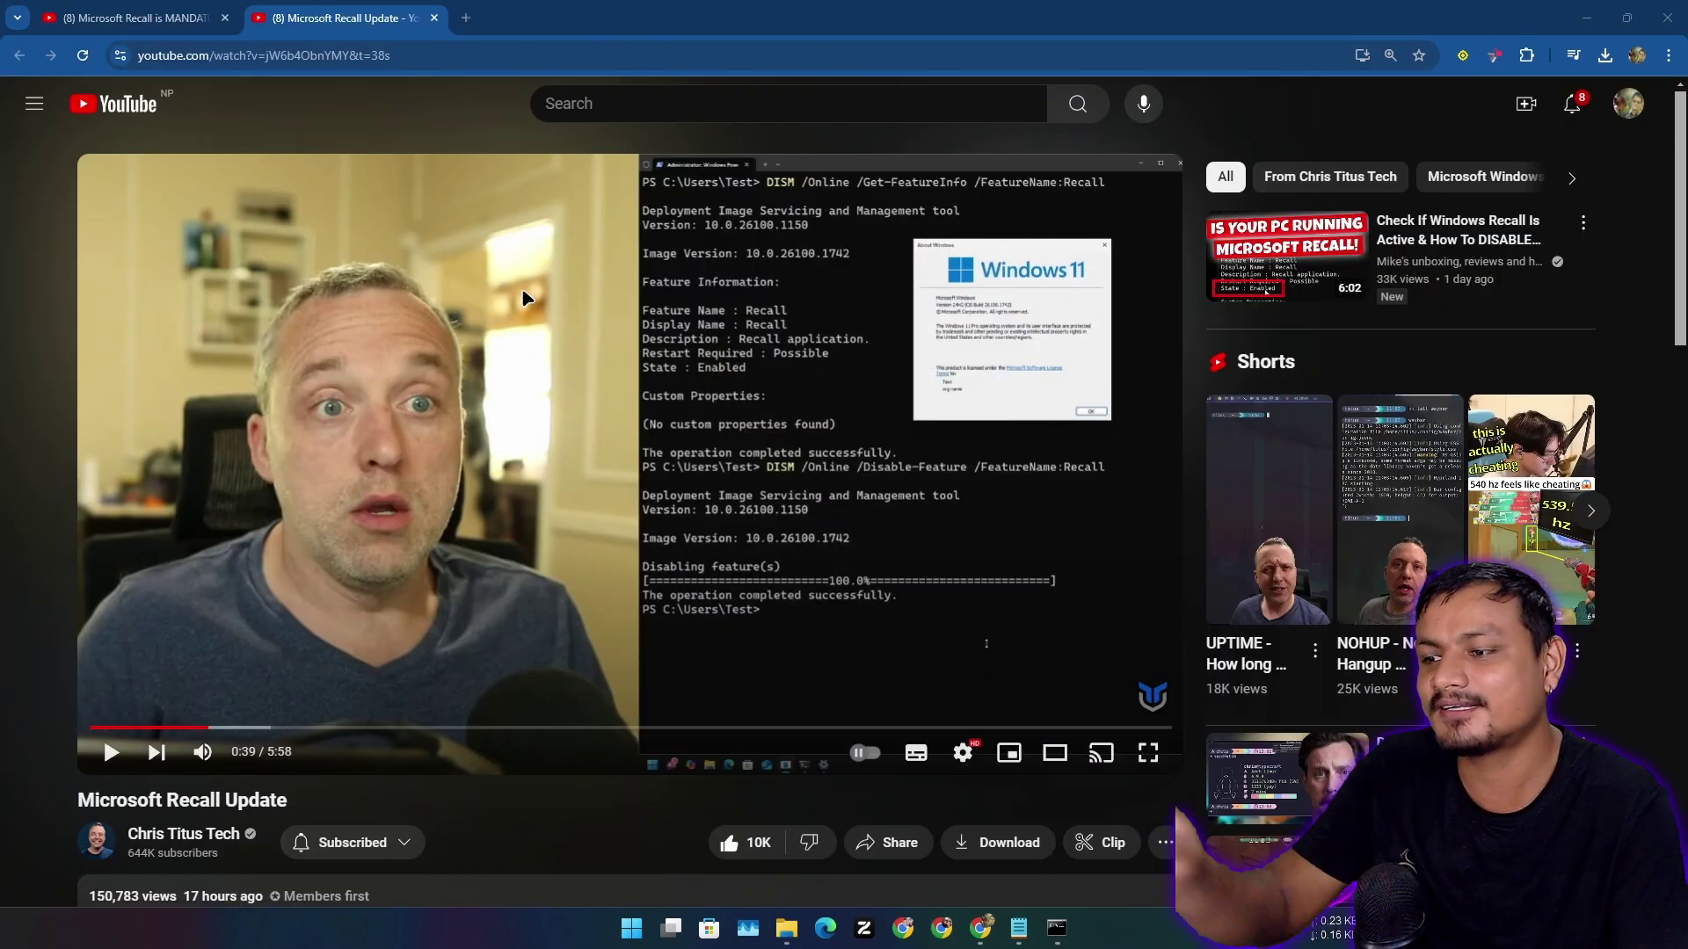
{"action": "key", "text": "ctrl+shift+Tab"}
{"action": "scroll", "coordinate": [158, 242], "scroll_direction": "down", "scroll_amount": 5}
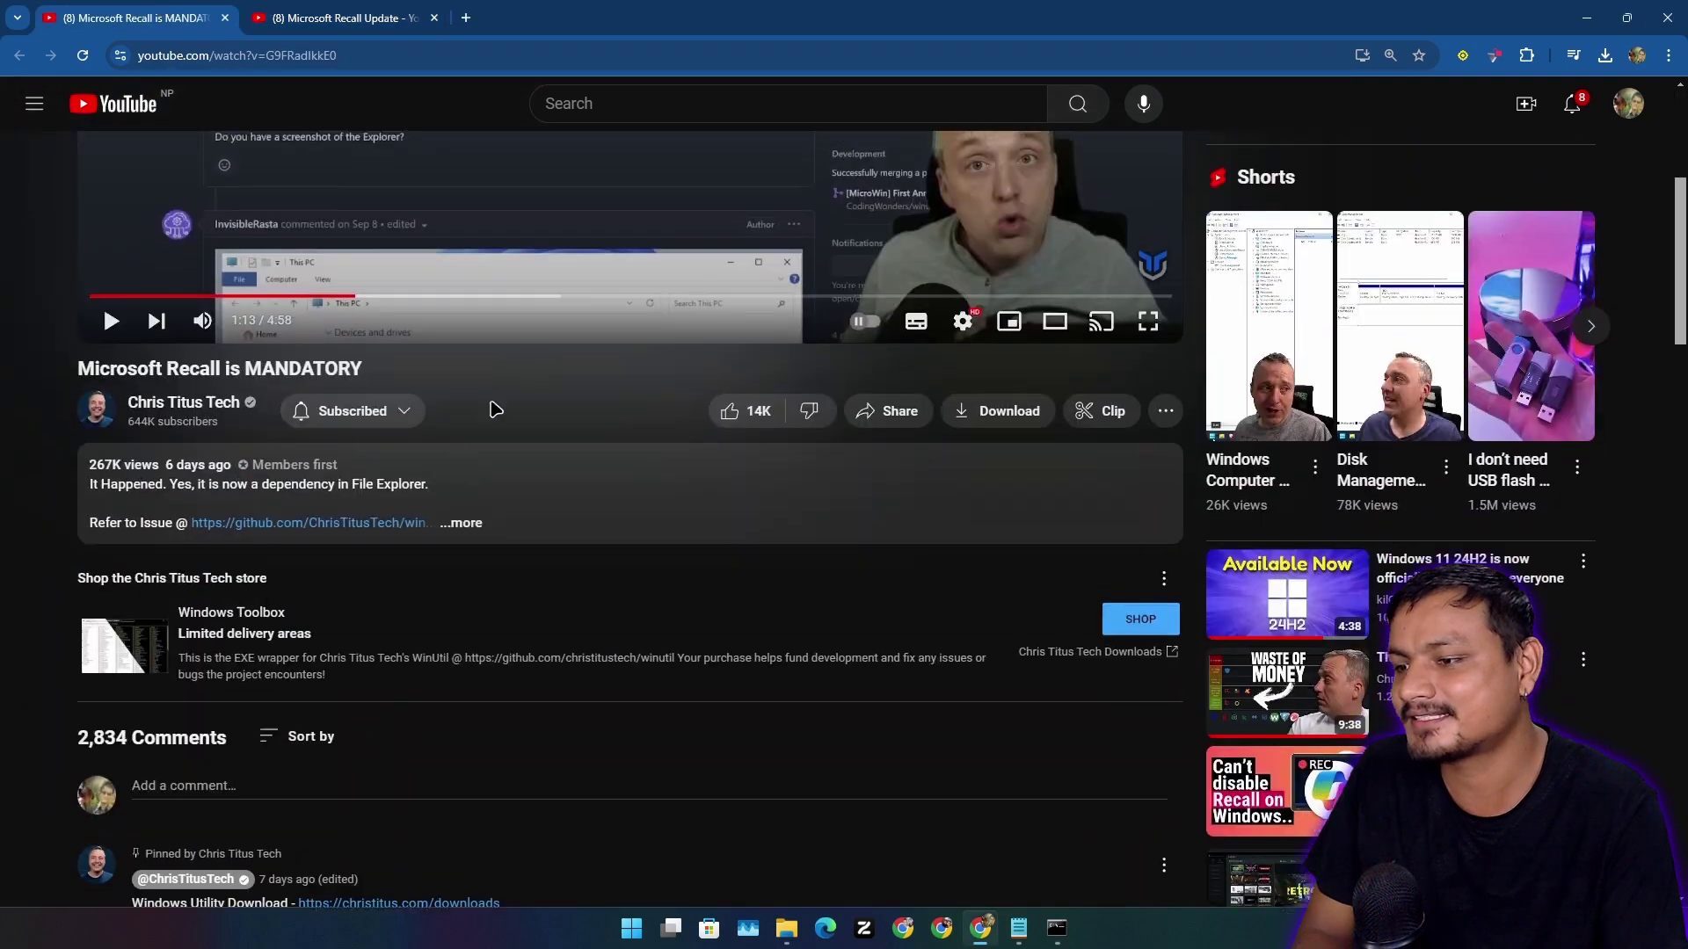
{"action": "left_click", "coordinate": [475, 516]}
{"action": "scroll", "coordinate": [612, 457], "scroll_direction": "up", "scroll_amount": 5}
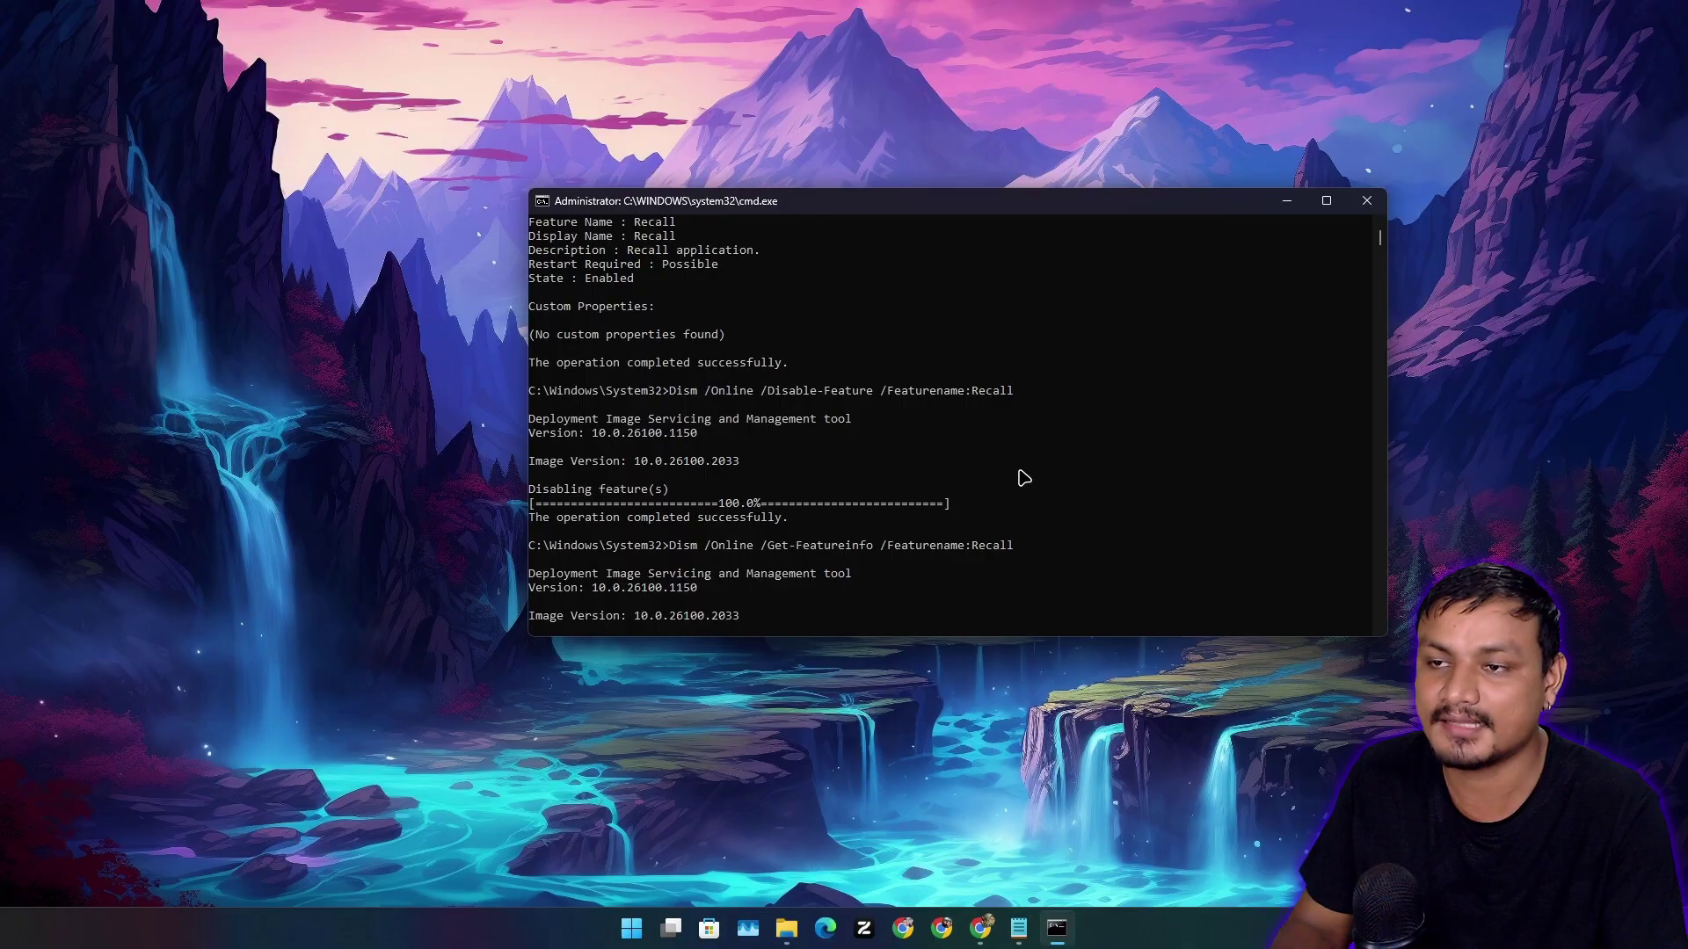
{"action": "scroll", "coordinate": [879, 460], "scroll_direction": "up", "scroll_amount": 2}
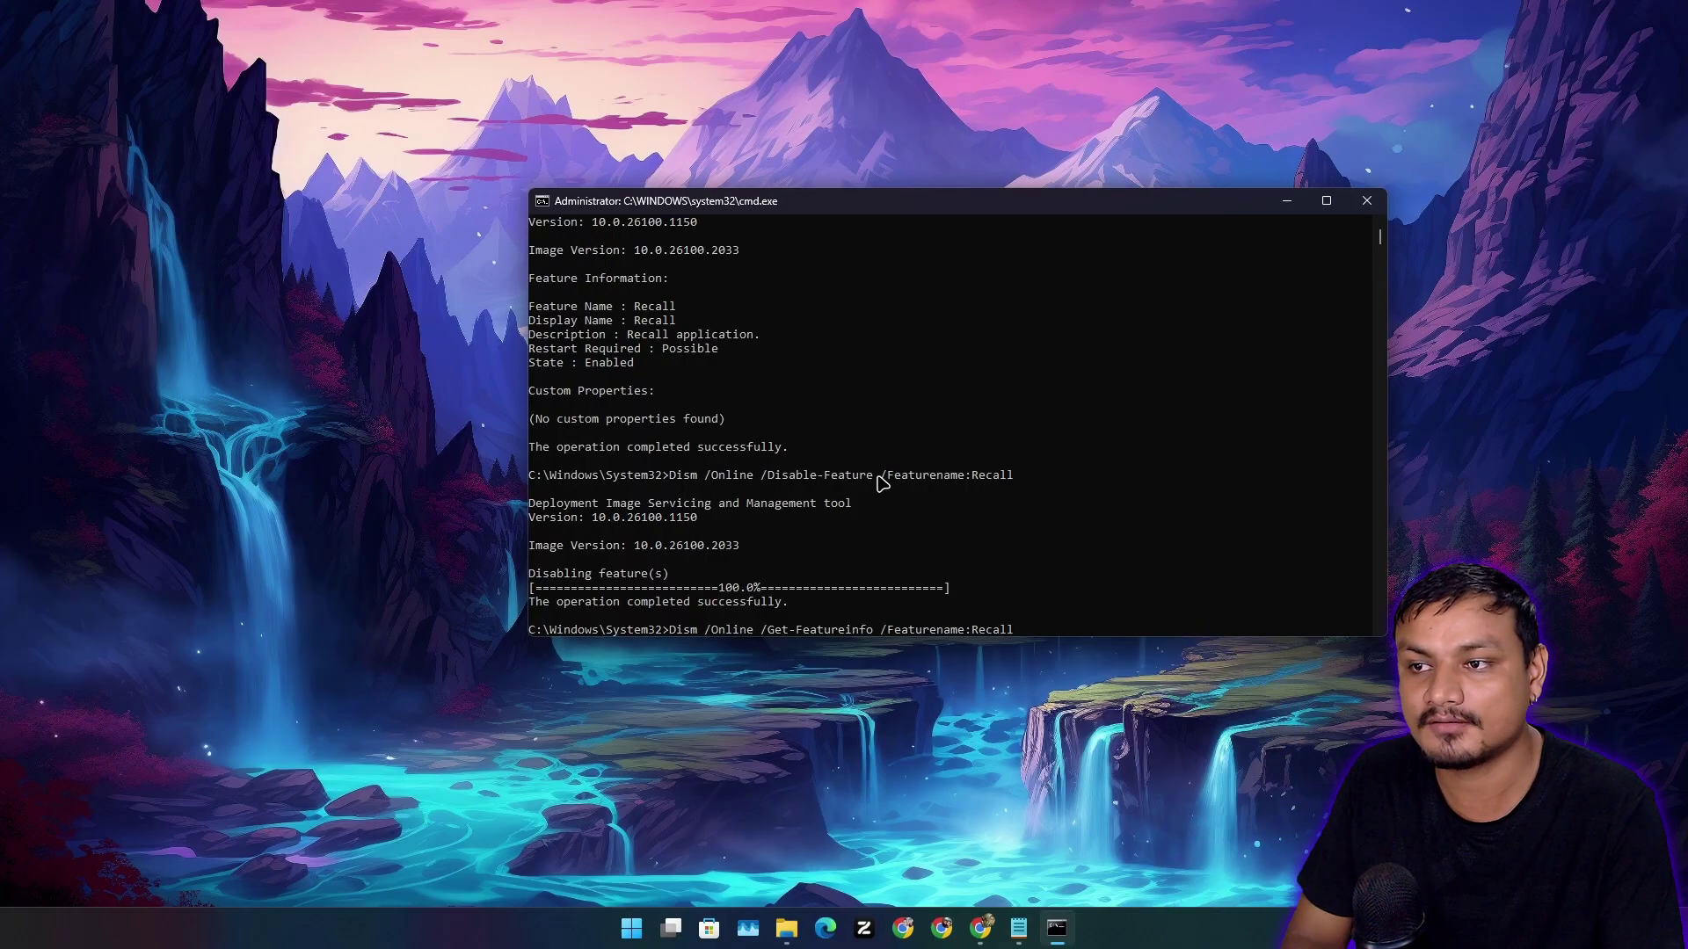
{"action": "scroll", "coordinate": [882, 483], "scroll_direction": "down", "scroll_amount": 5}
{"action": "scroll", "coordinate": [878, 509], "scroll_direction": "down", "scroll_amount": 4}
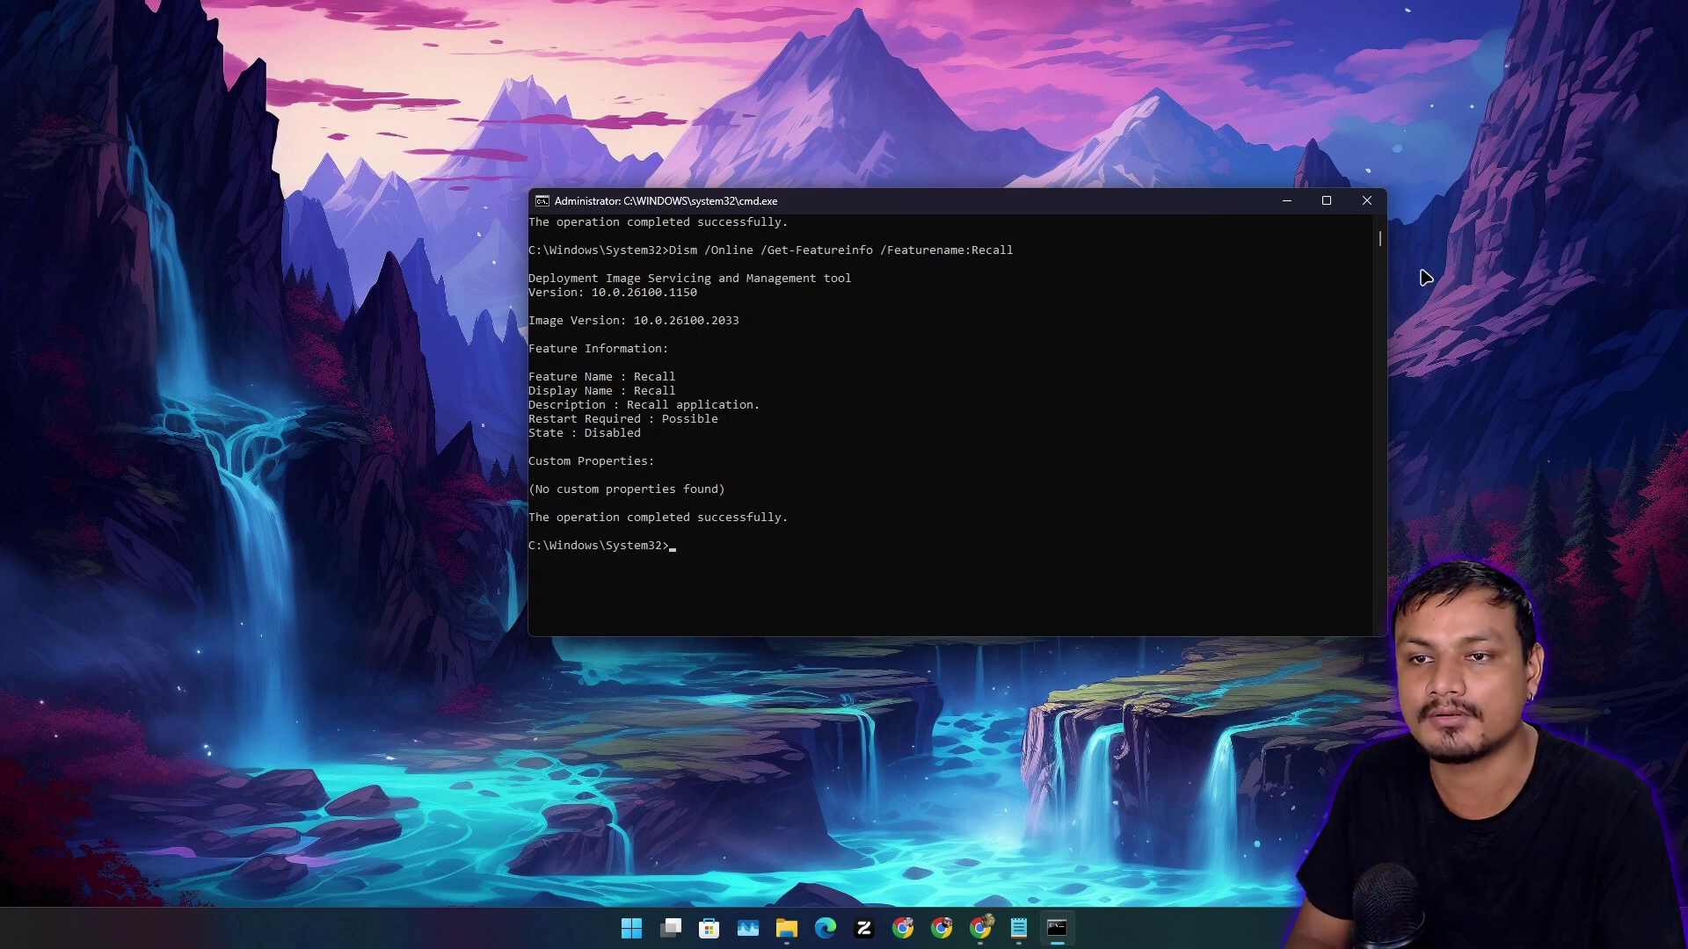
Step: Close the administrator Command Prompt, then the Notepad notes listing the three DISM commands
{"action": "left_click", "coordinate": [1367, 201]}
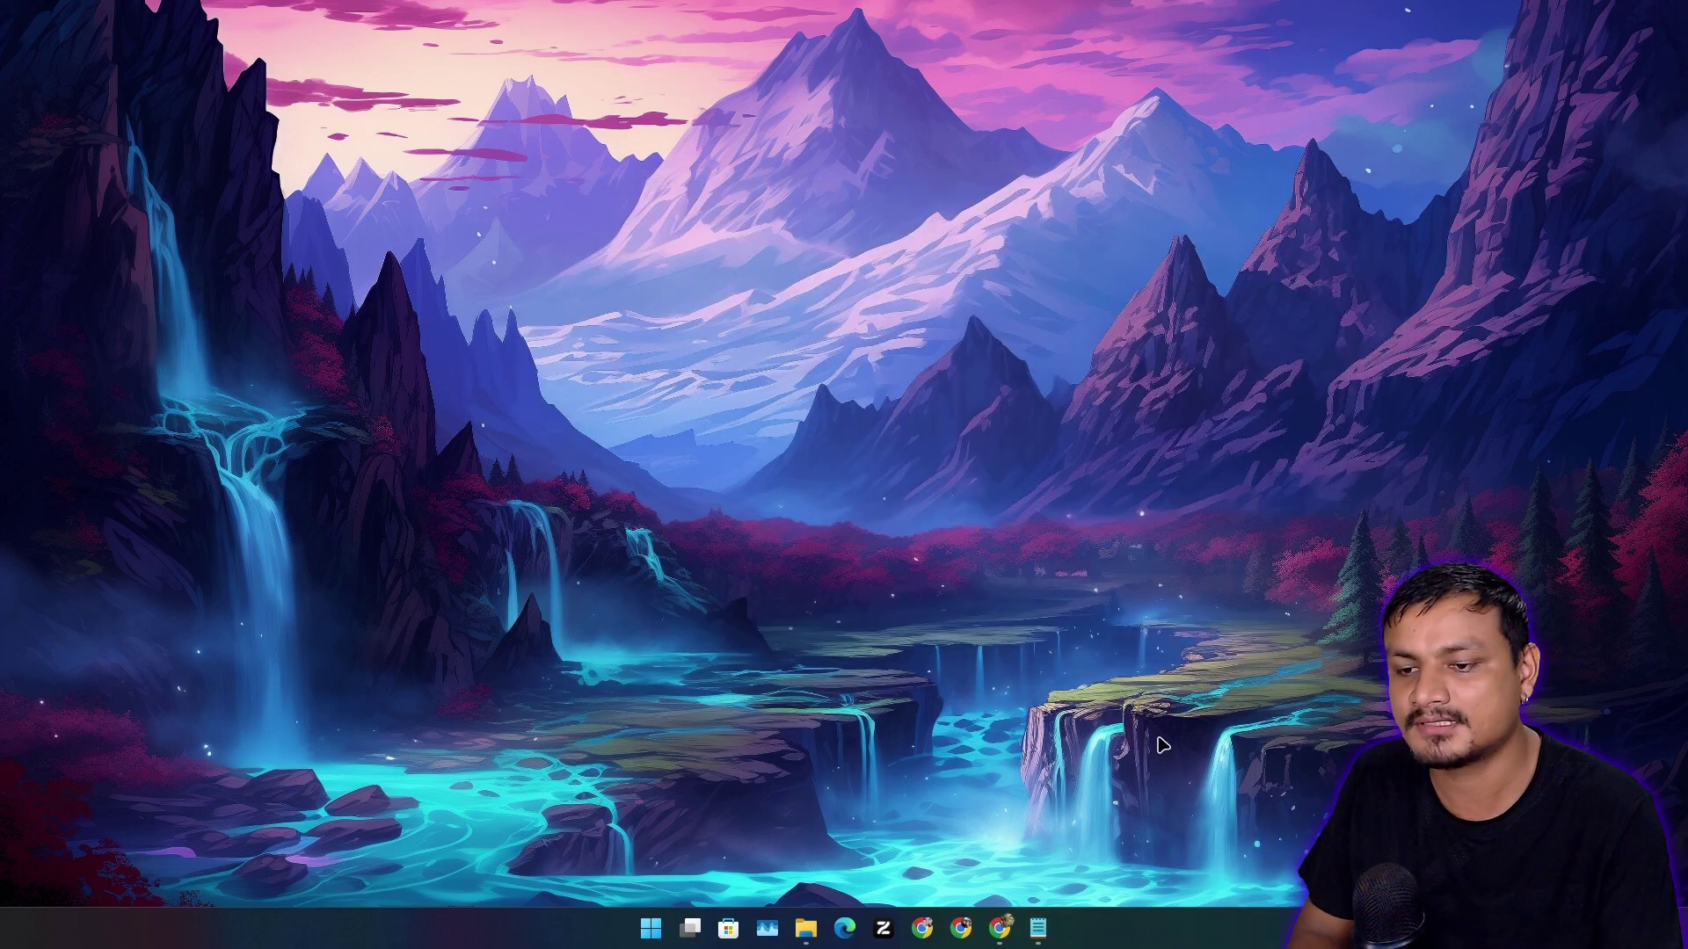
{"action": "left_click", "coordinate": [1040, 931]}
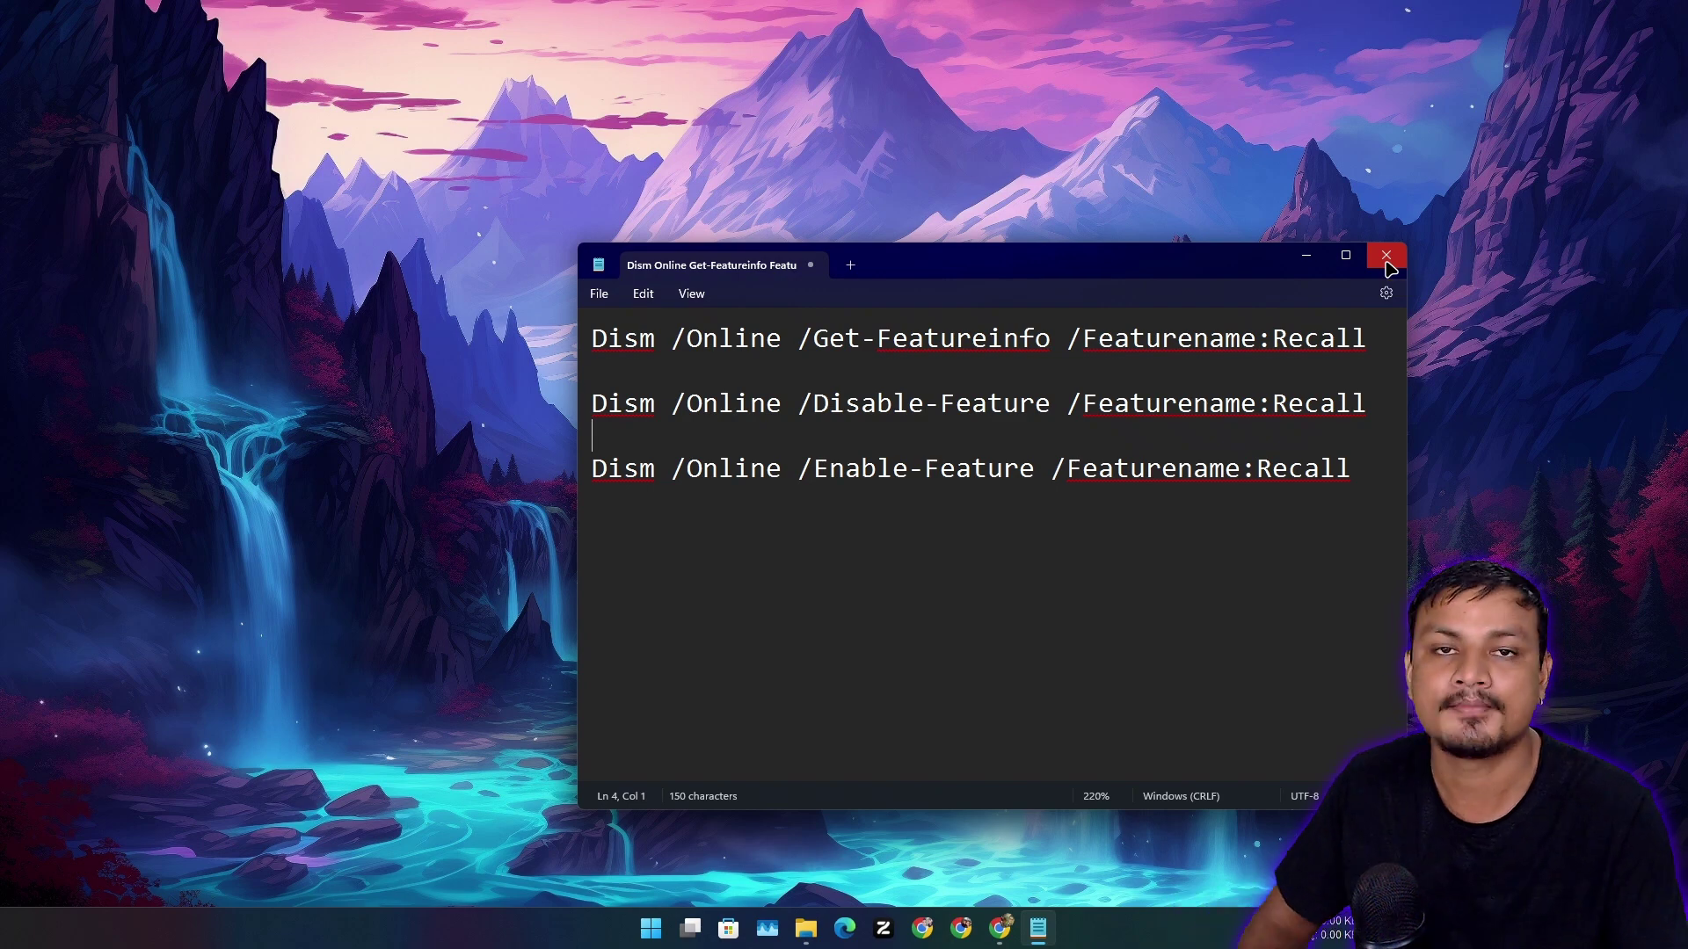
{"action": "left_click", "coordinate": [1387, 260]}
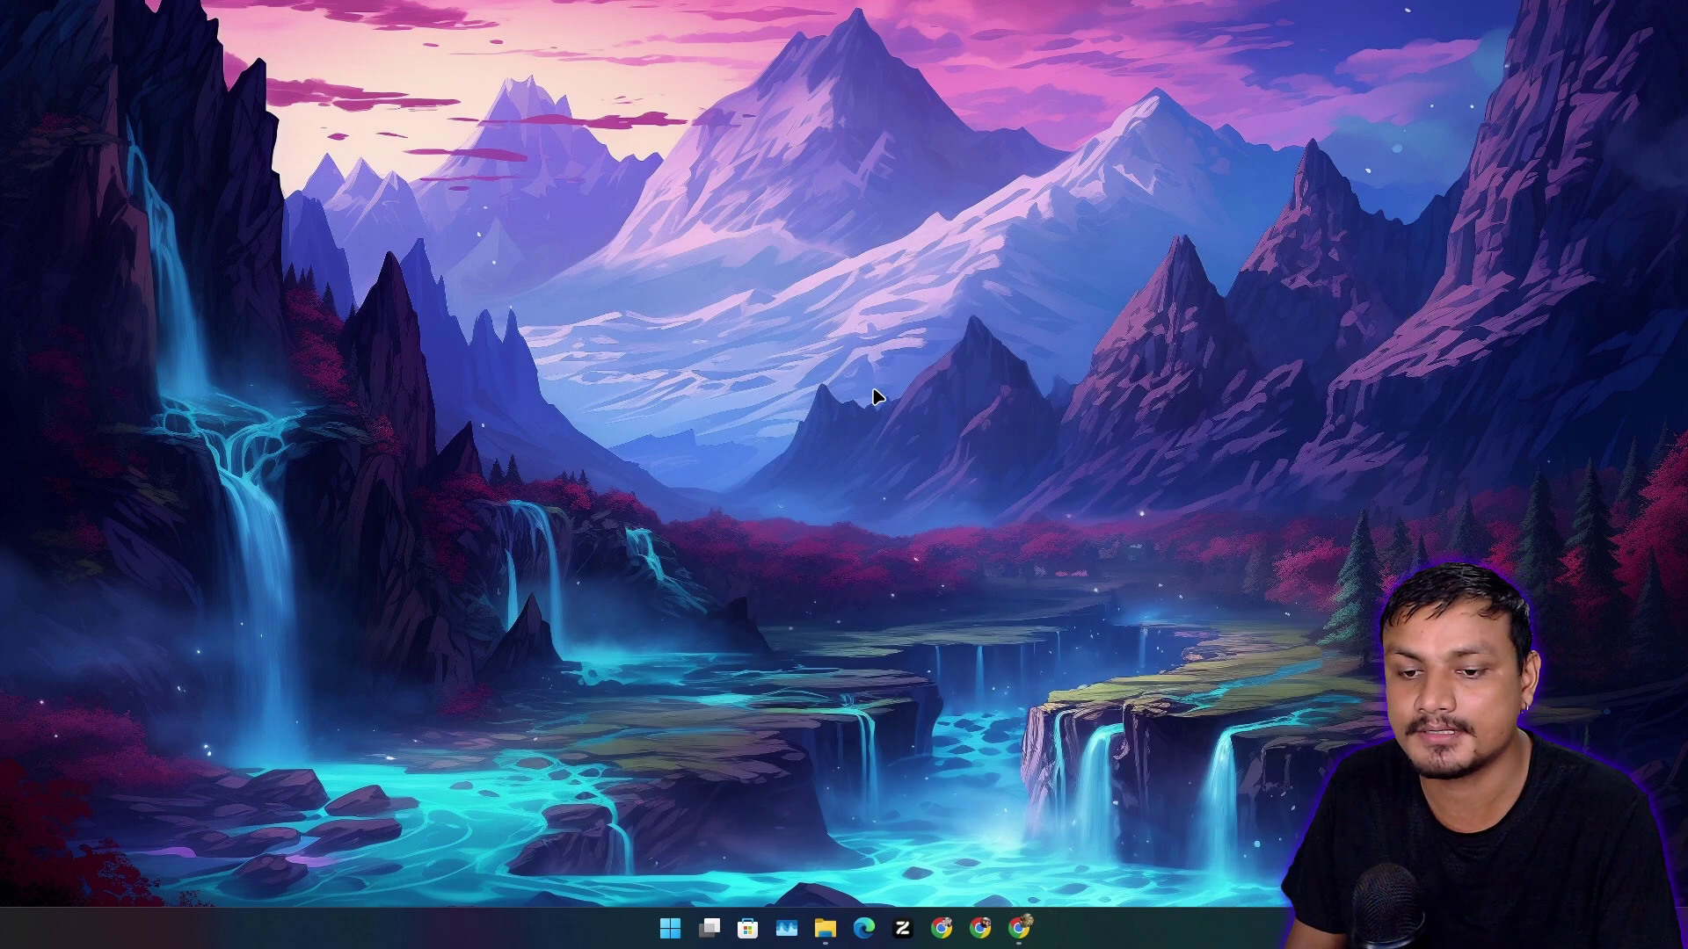